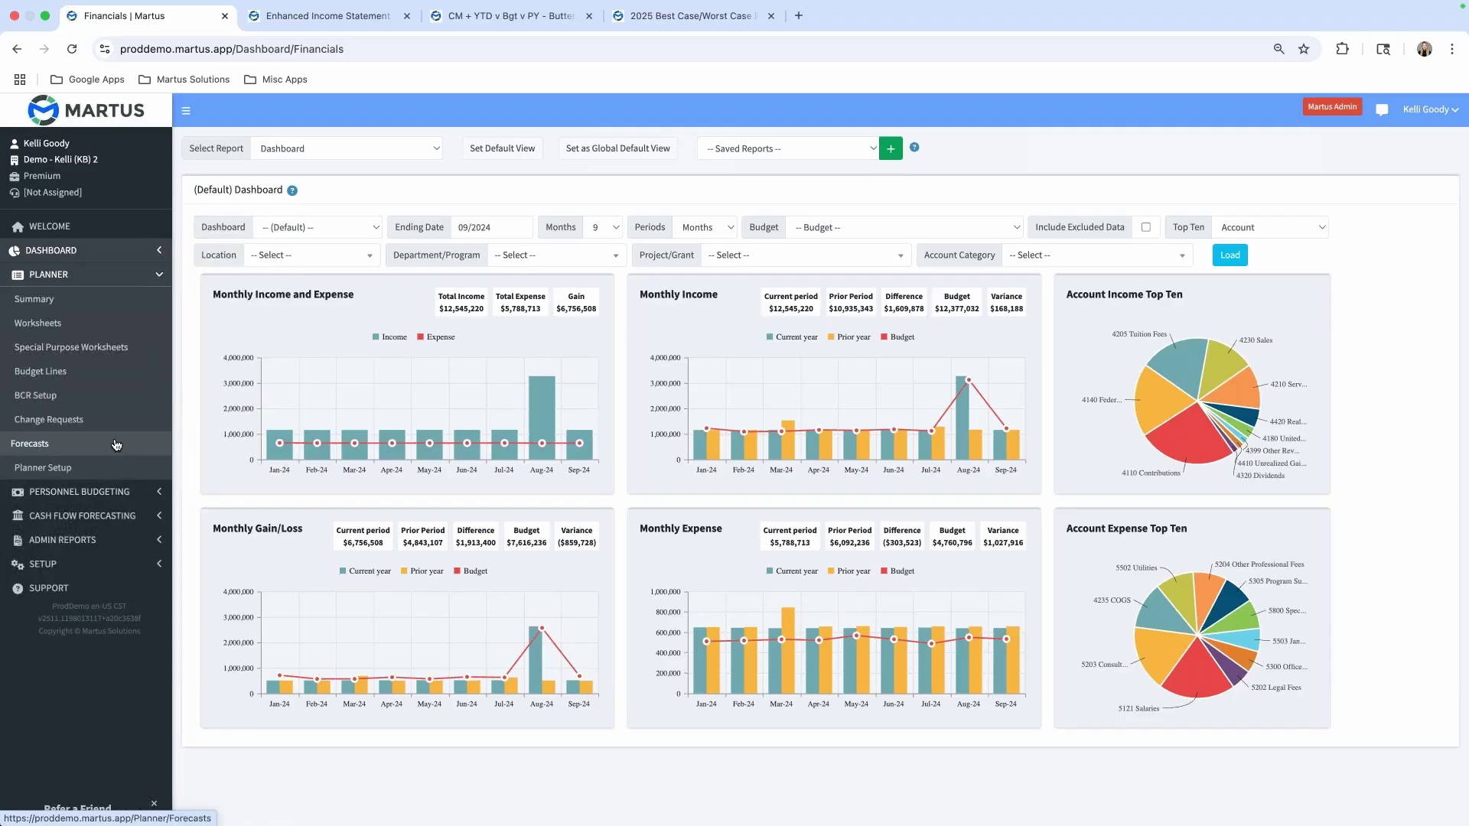
# Collapse the side navigation and load the financial dashboard filtered to the 100 Counselling Services department/program
pyautogui.click(186, 114)
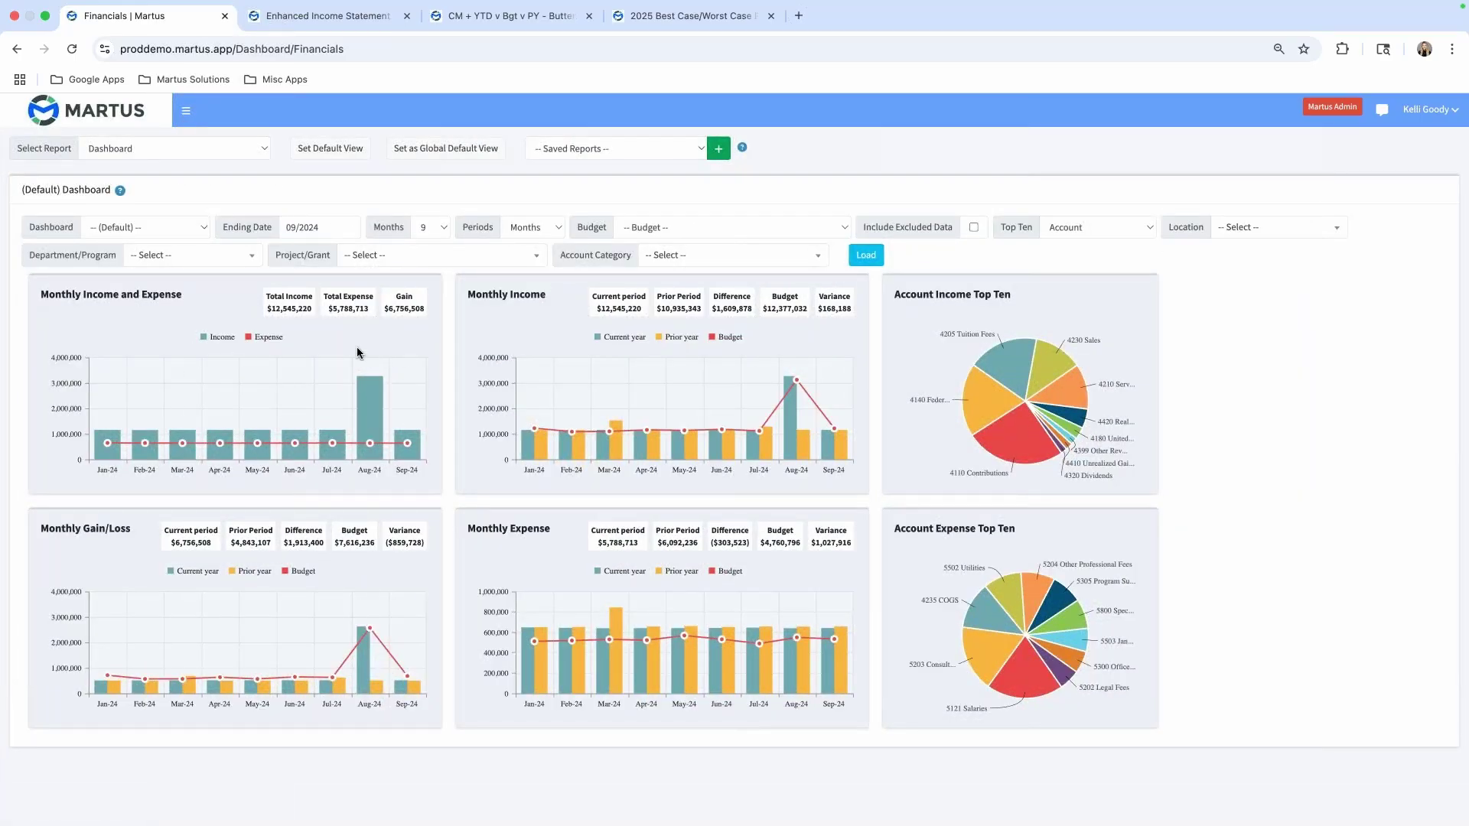
pyautogui.click(186, 113)
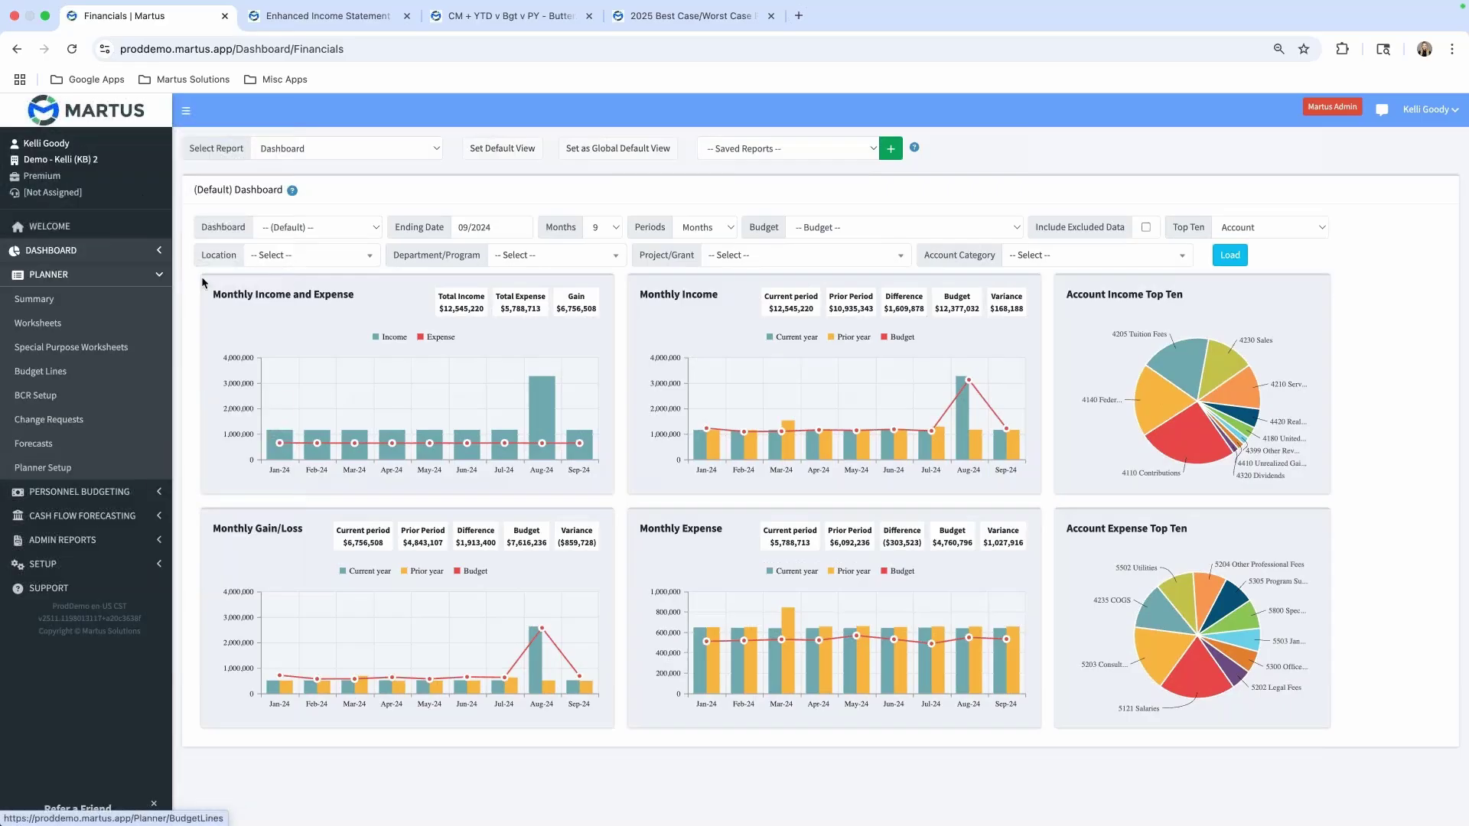
pyautogui.click(186, 112)
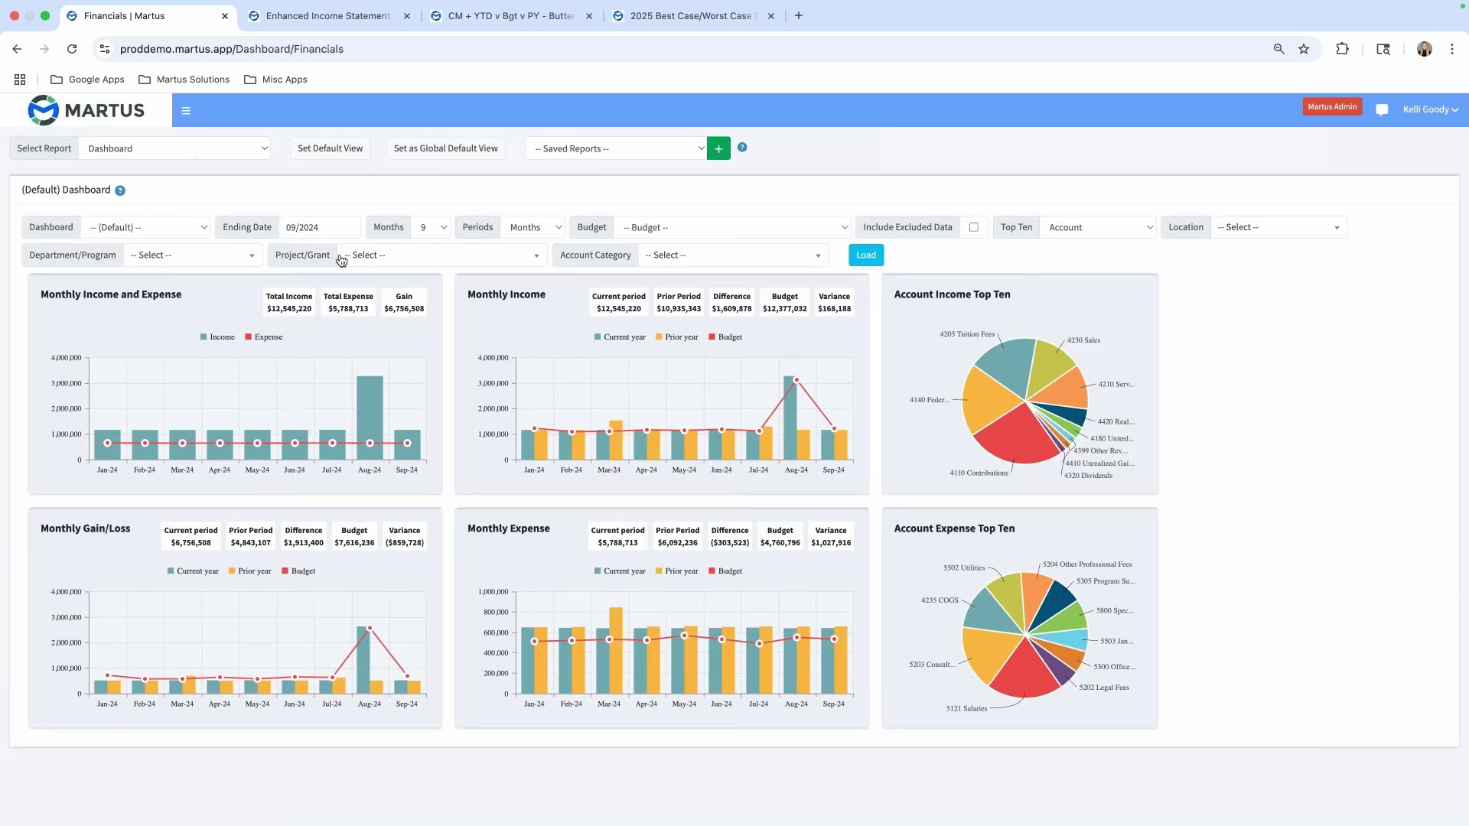
pyautogui.click(213, 262)
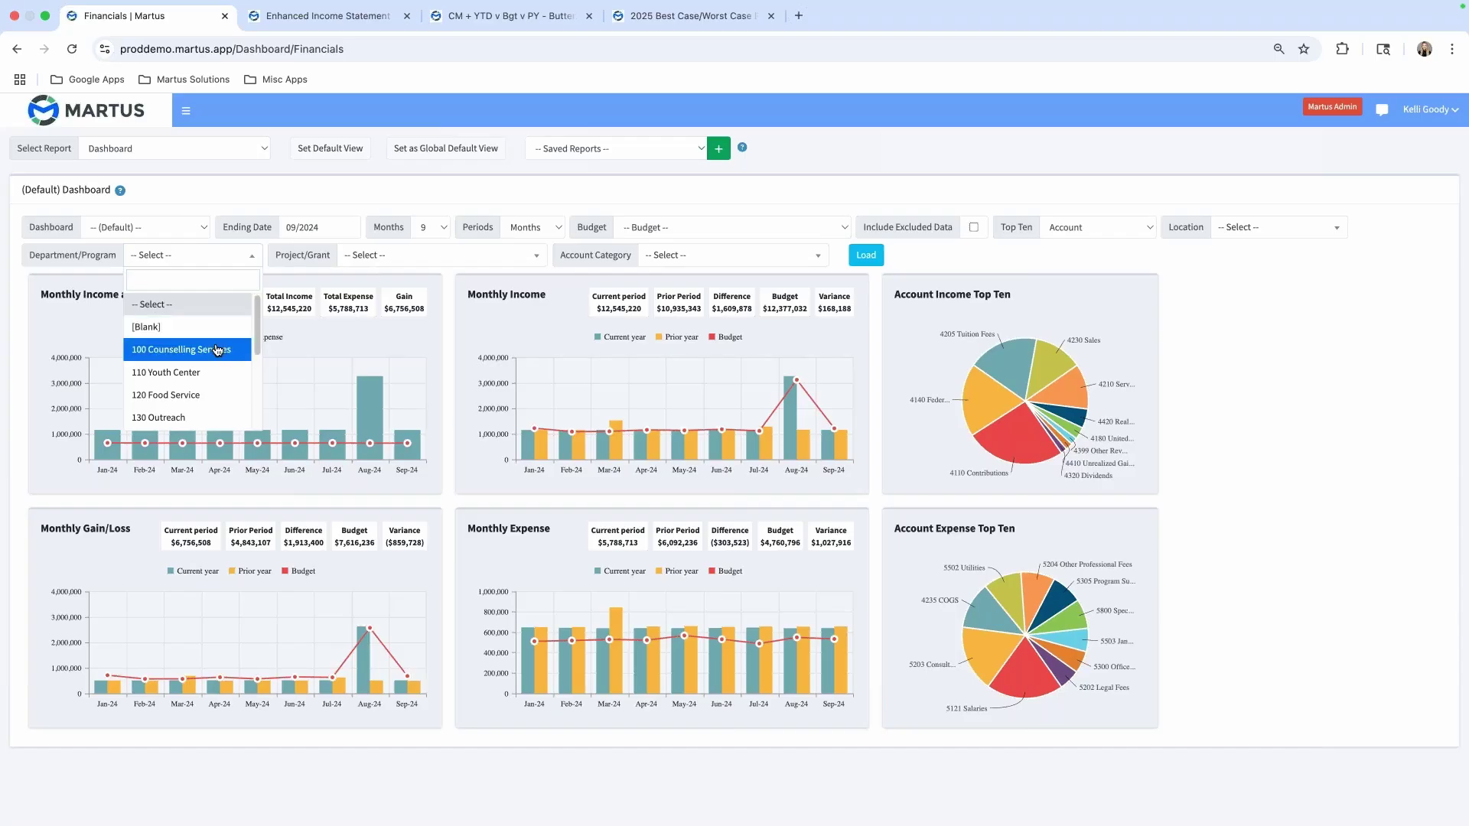
pyautogui.click(212, 344)
pyautogui.click(872, 260)
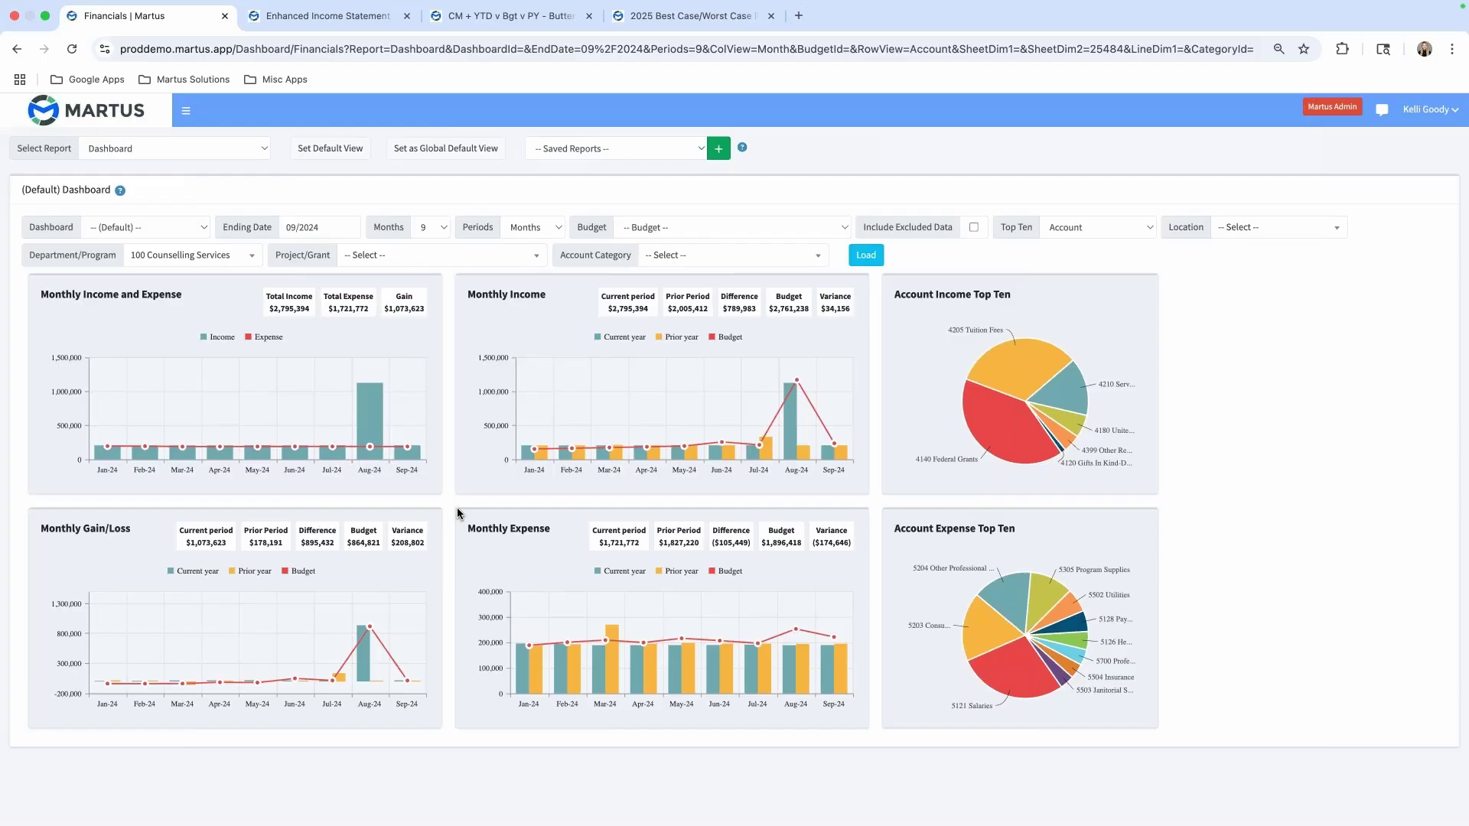
# Switch to the Income Statement report and reload it with the department/program filter cleared
pyautogui.click(239, 151)
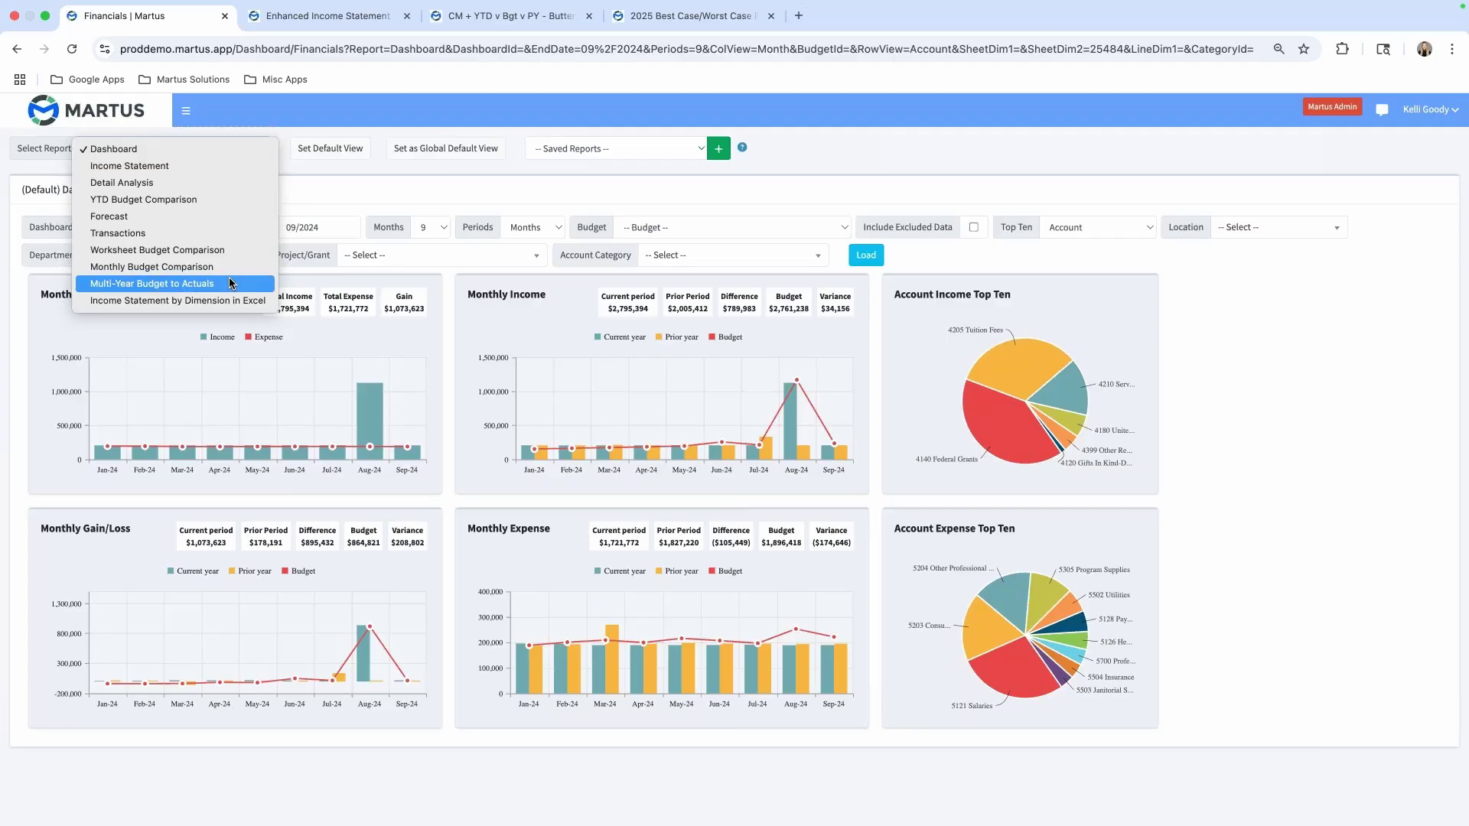
pyautogui.click(215, 172)
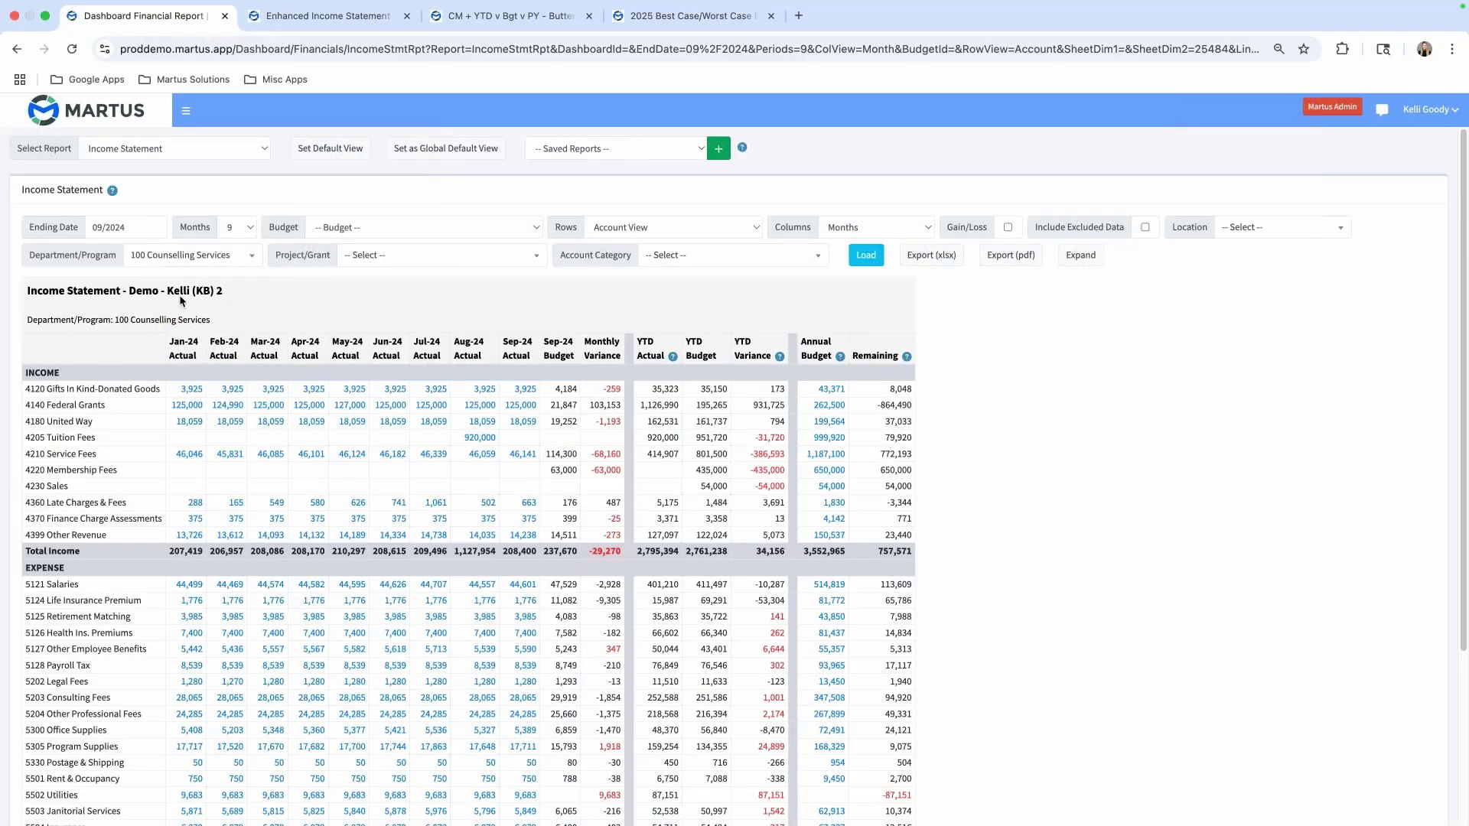
pyautogui.click(181, 257)
pyautogui.click(183, 306)
pyautogui.click(864, 261)
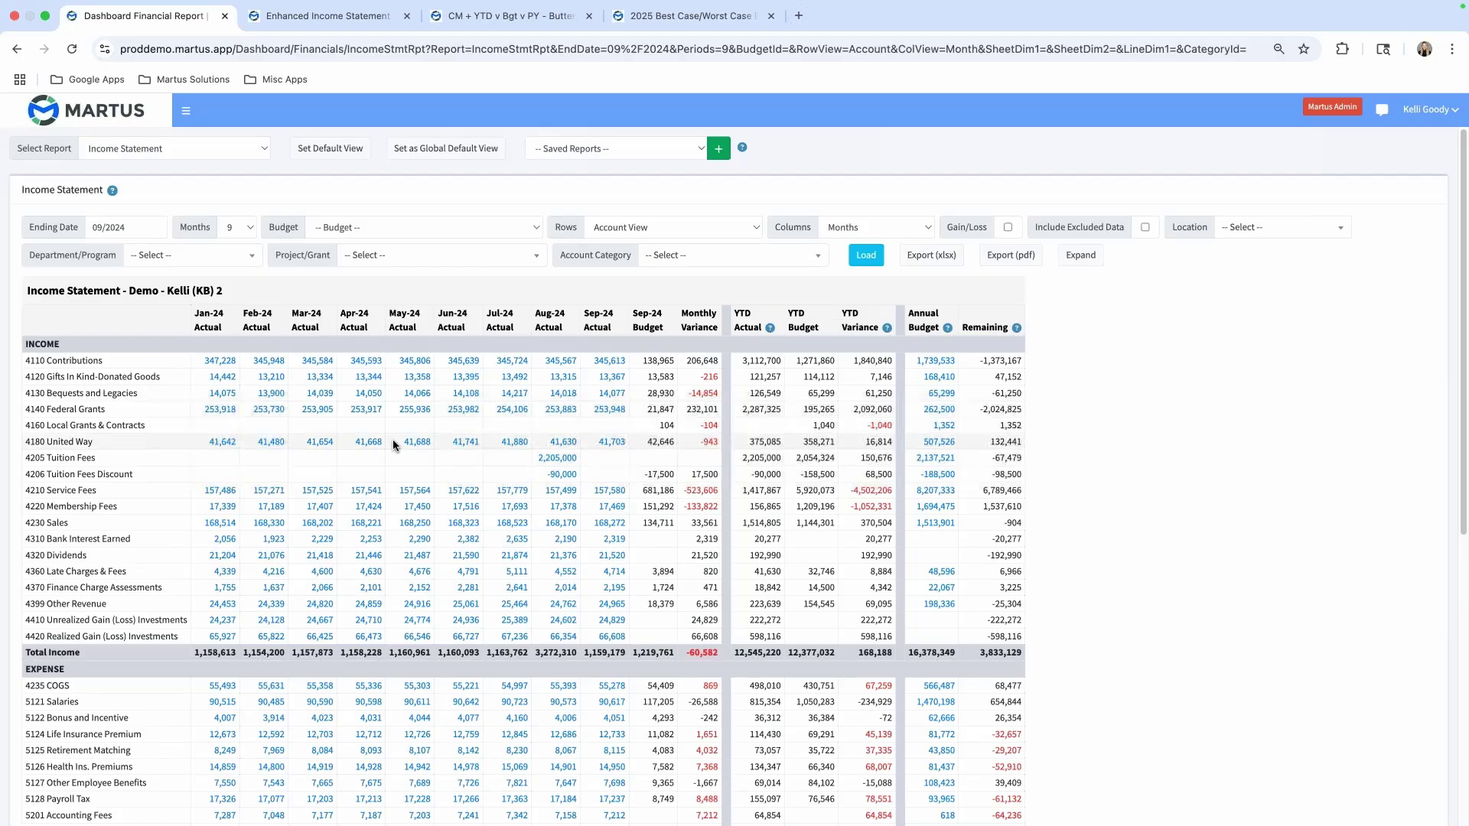
# Review the account-level income statement, then load it with Department/Program View Summary as rows and Location as columns
pyautogui.scroll(-1, 393, 443)
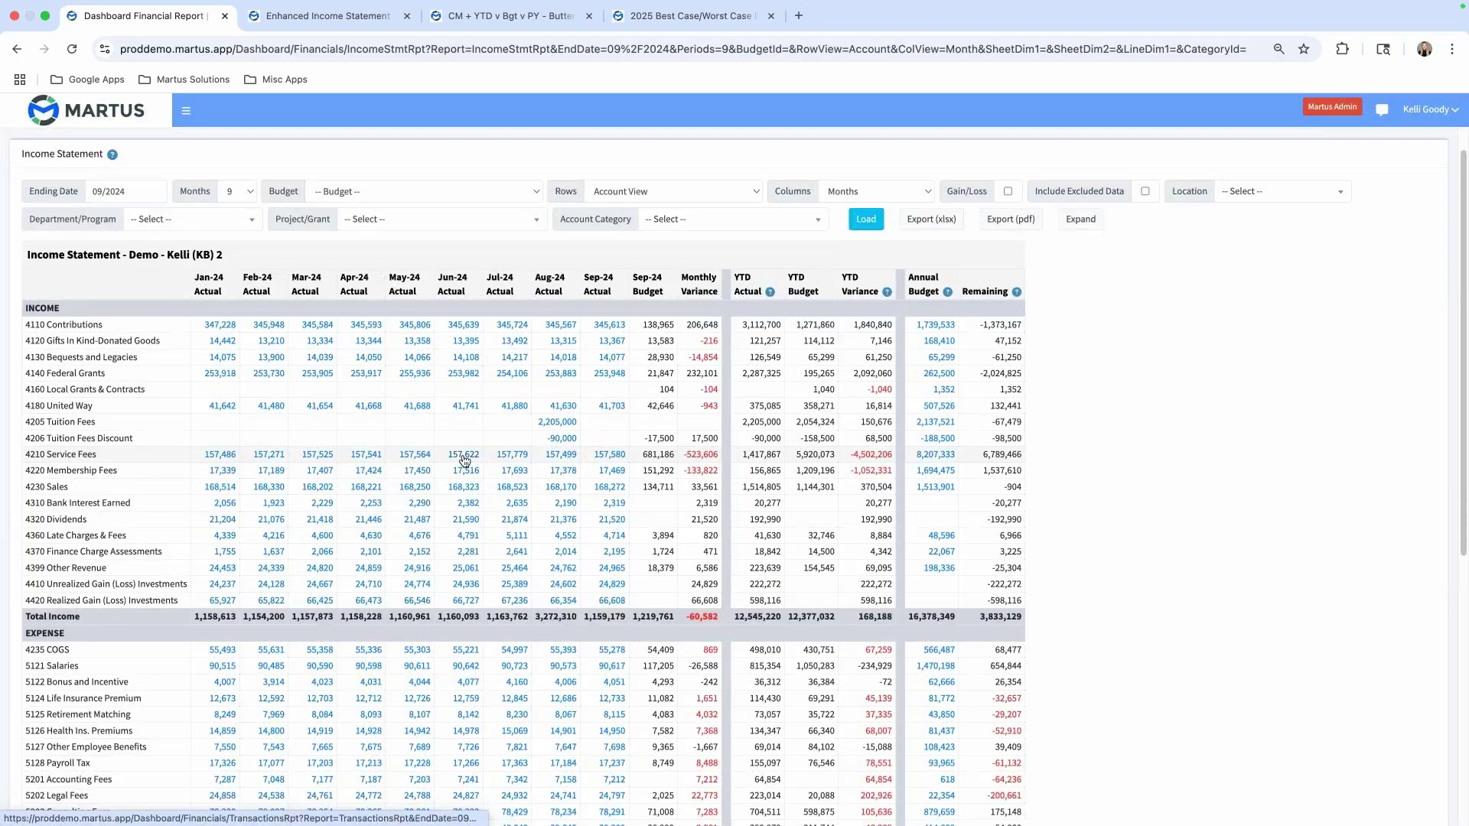
pyautogui.scroll(-1, 457, 423)
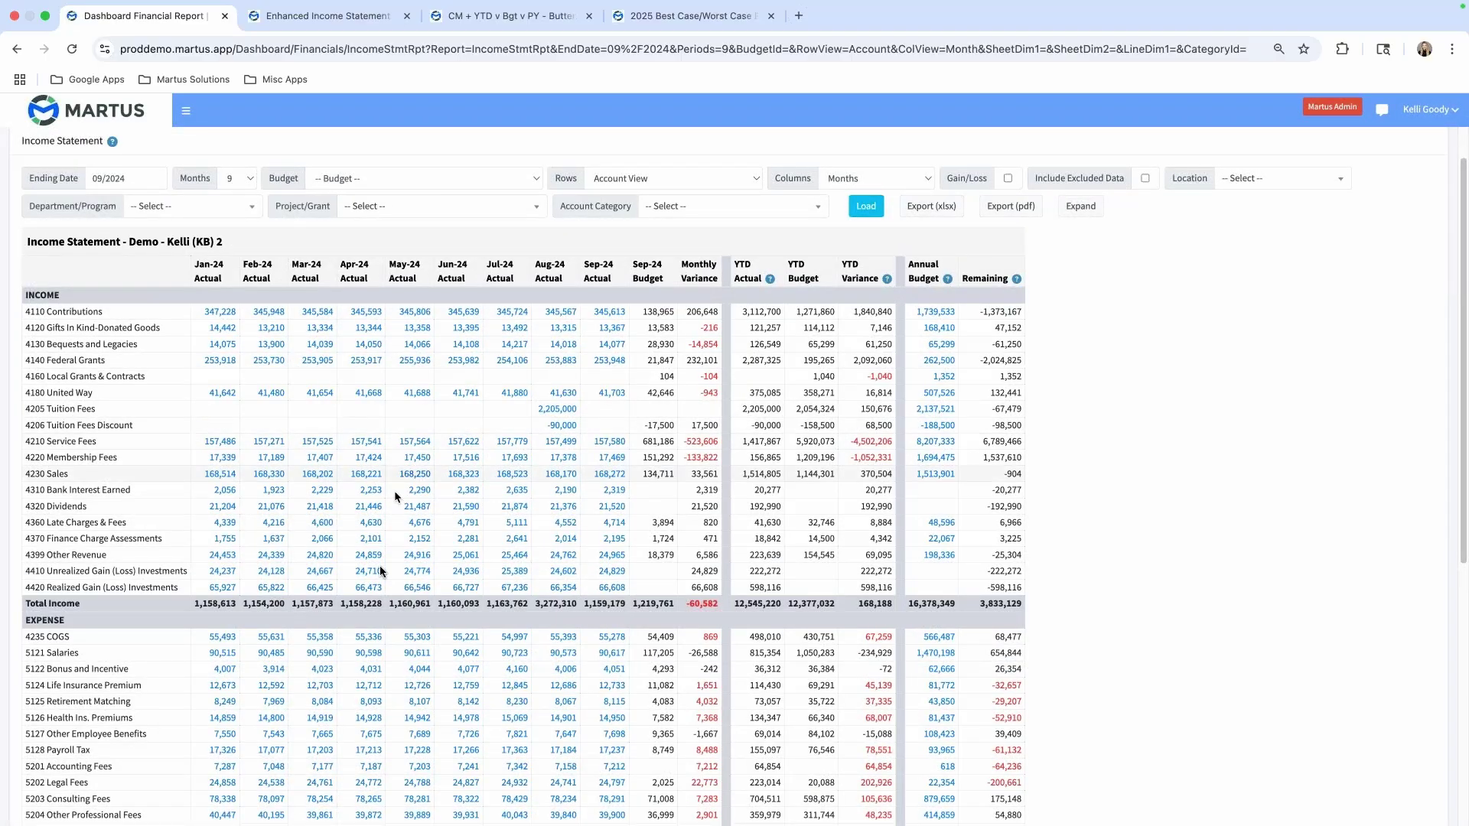
pyautogui.scroll(-1, 383, 572)
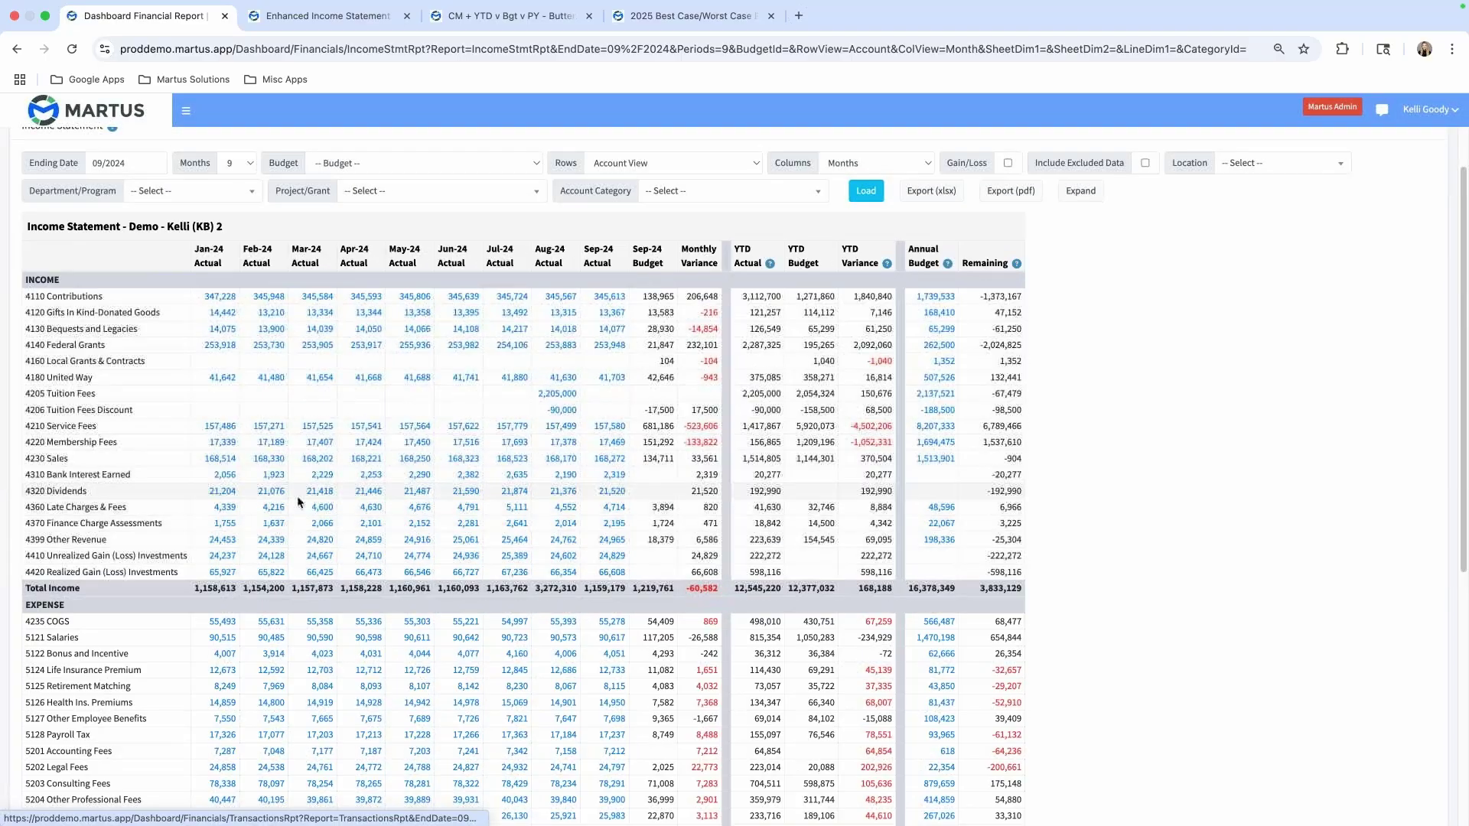
pyautogui.scroll(-1, 383, 564)
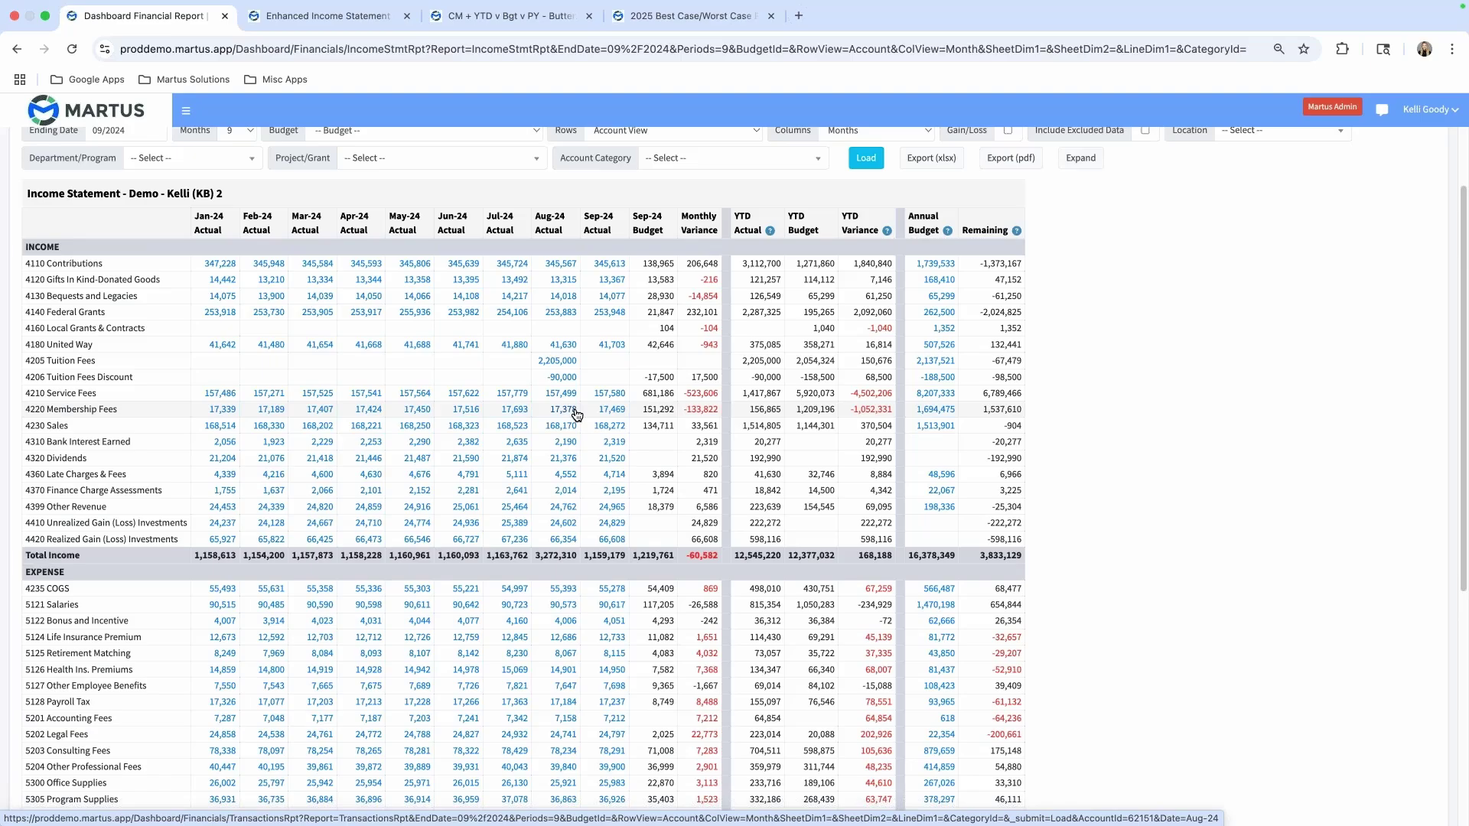
pyautogui.scroll(1, 576, 414)
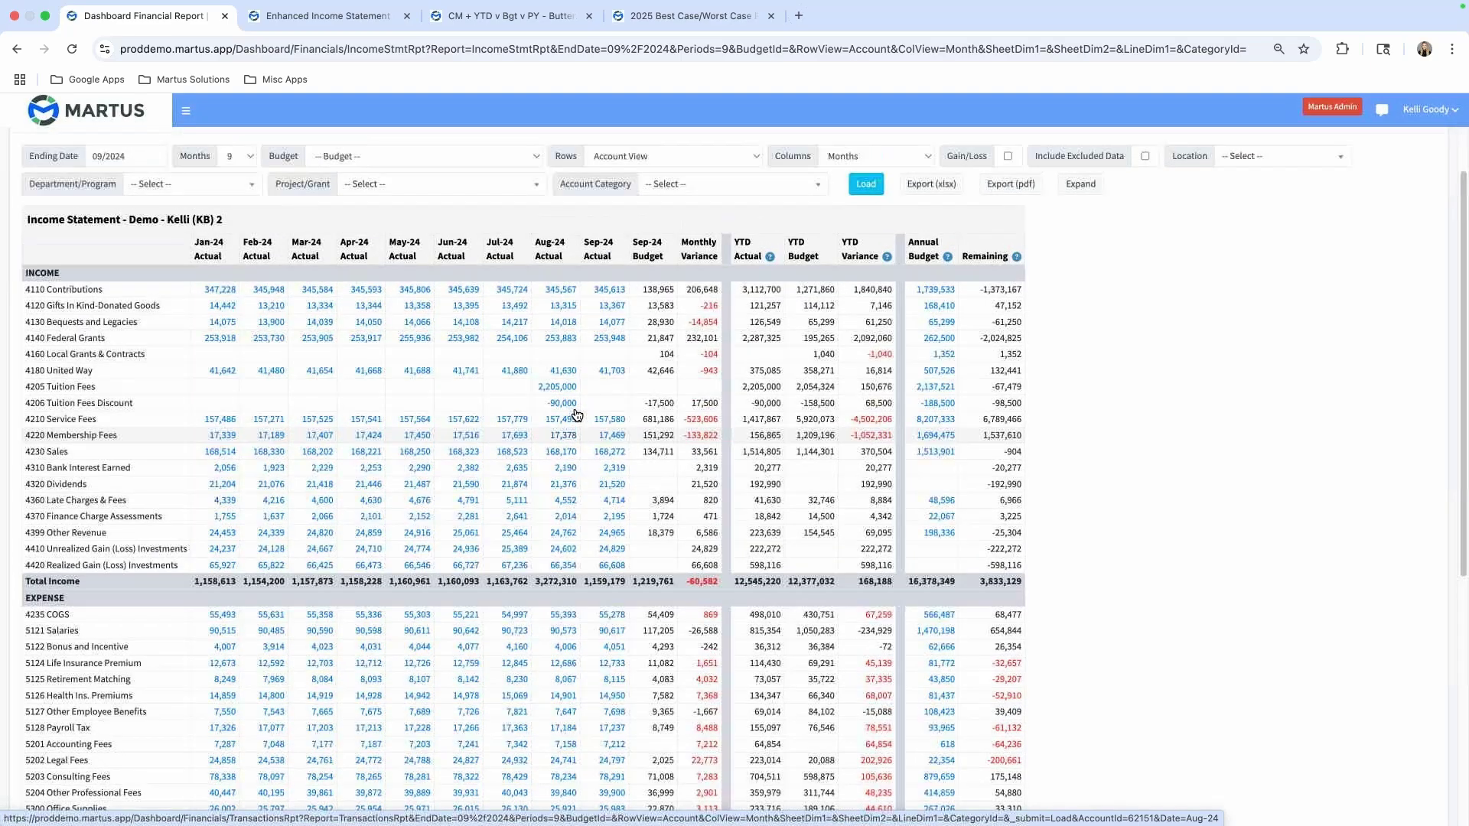
pyautogui.scroll(3, 577, 415)
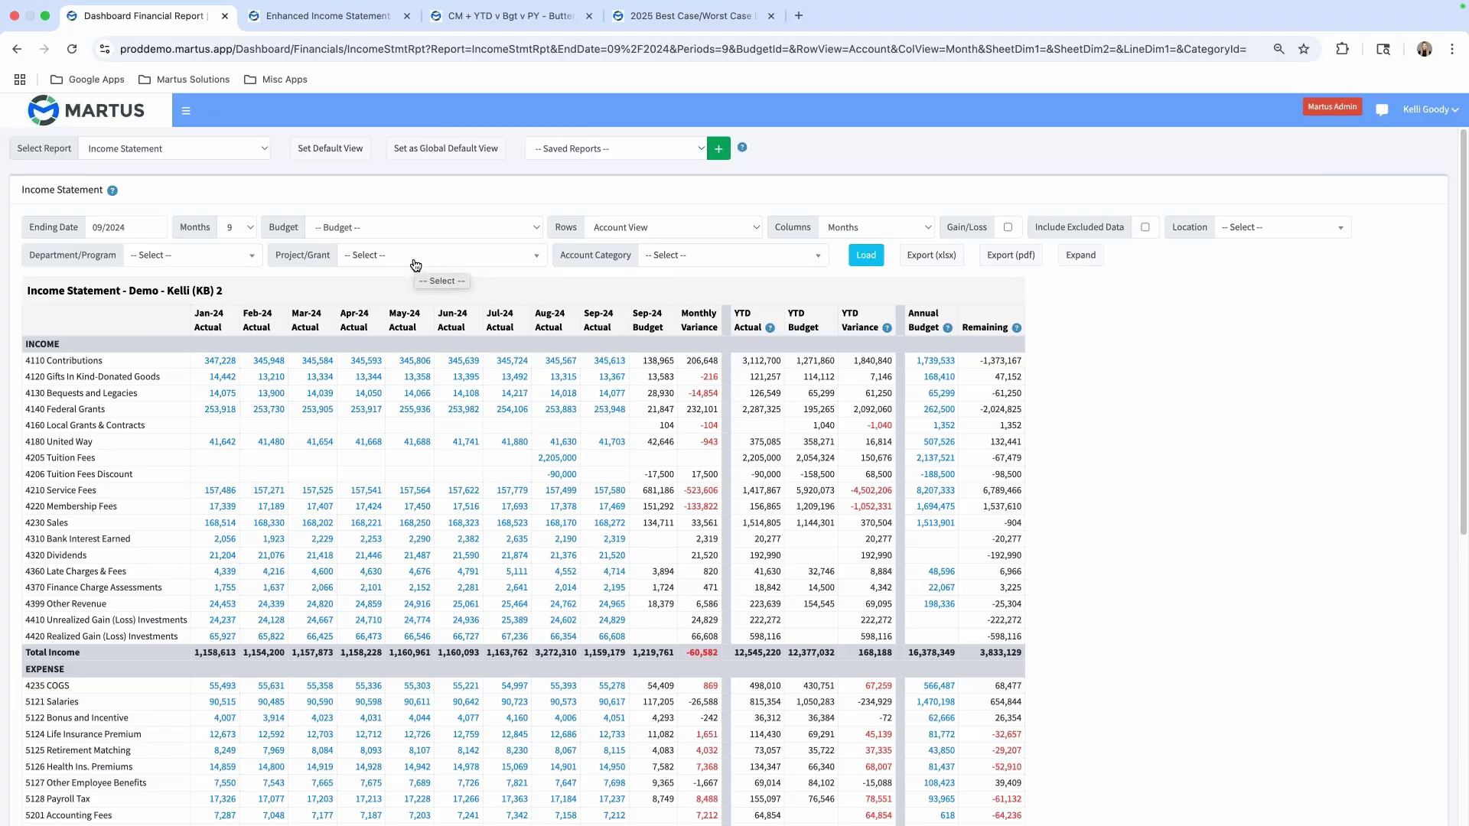
pyautogui.click(606, 230)
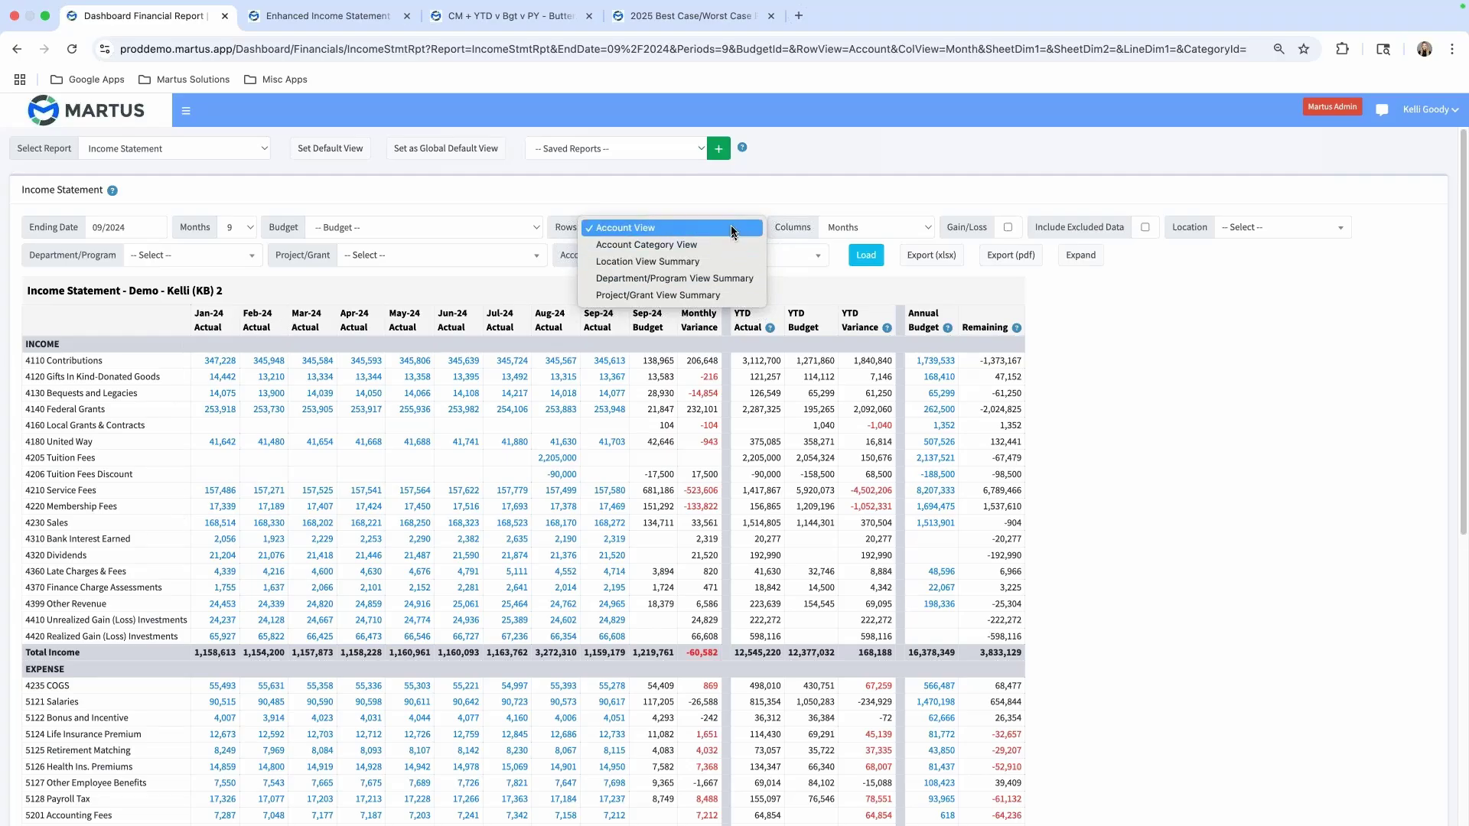
pyautogui.click(715, 281)
pyautogui.click(865, 255)
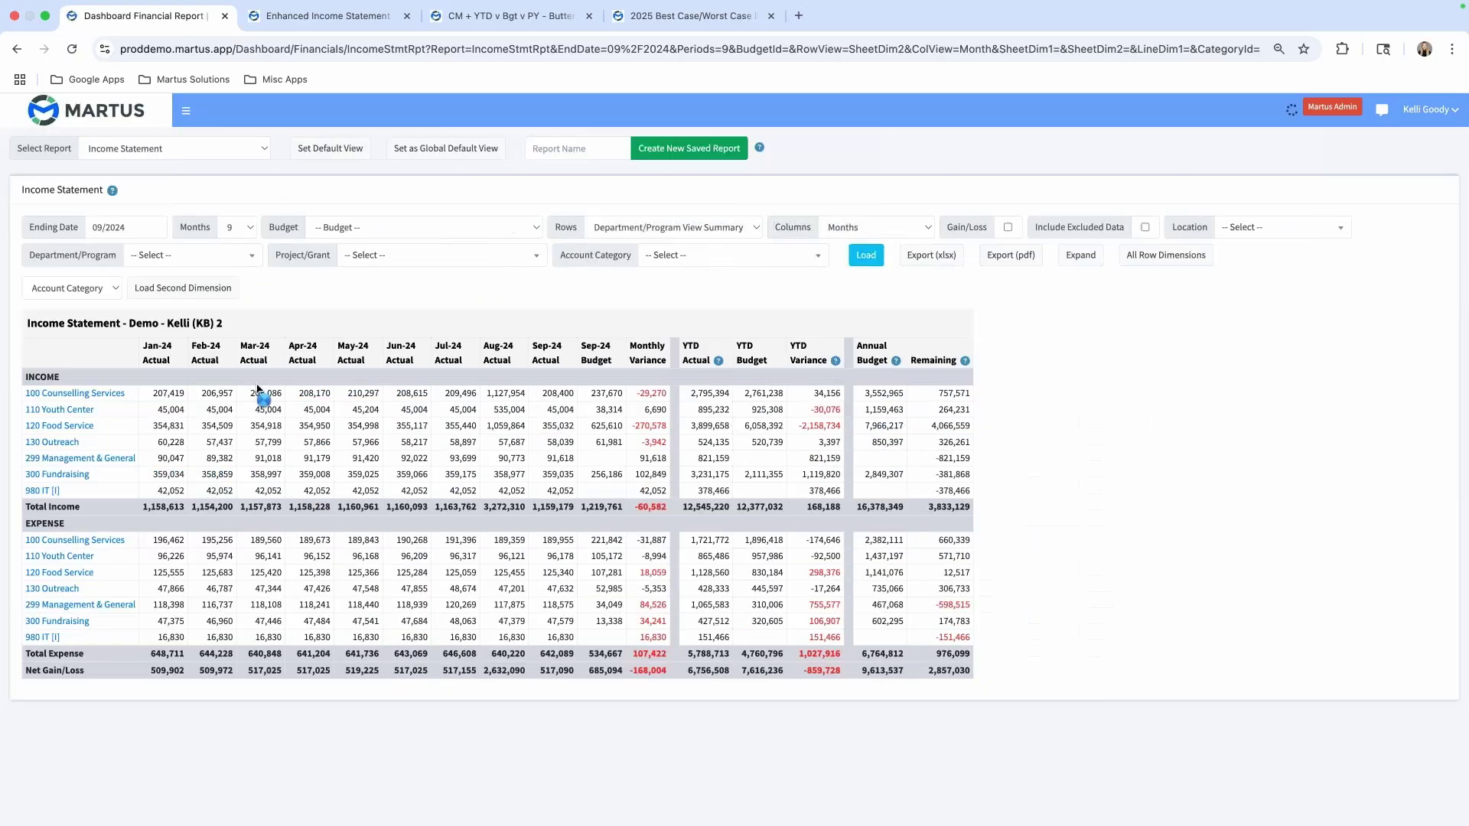
pyautogui.click(852, 222)
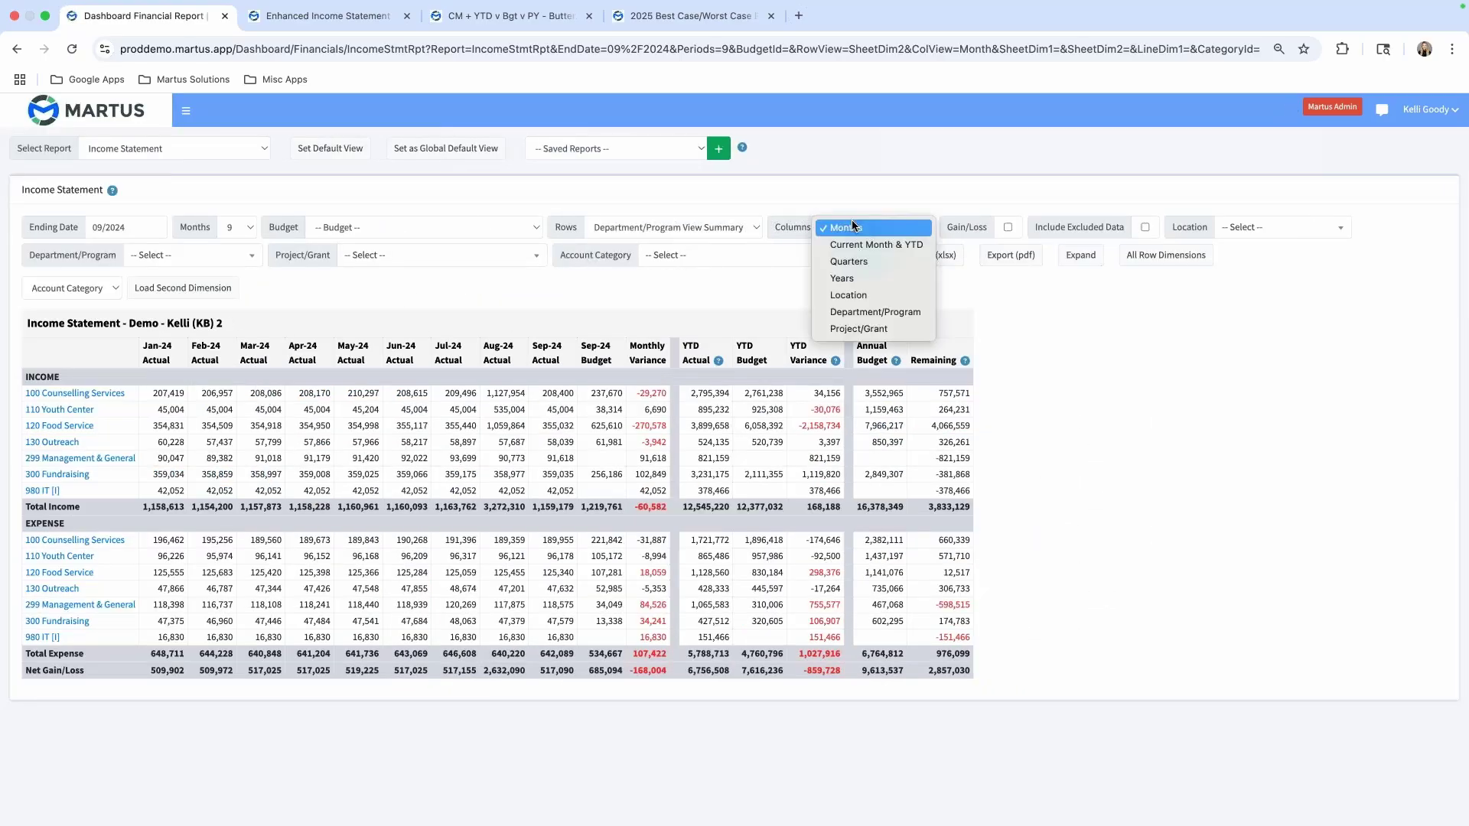
pyautogui.click(865, 295)
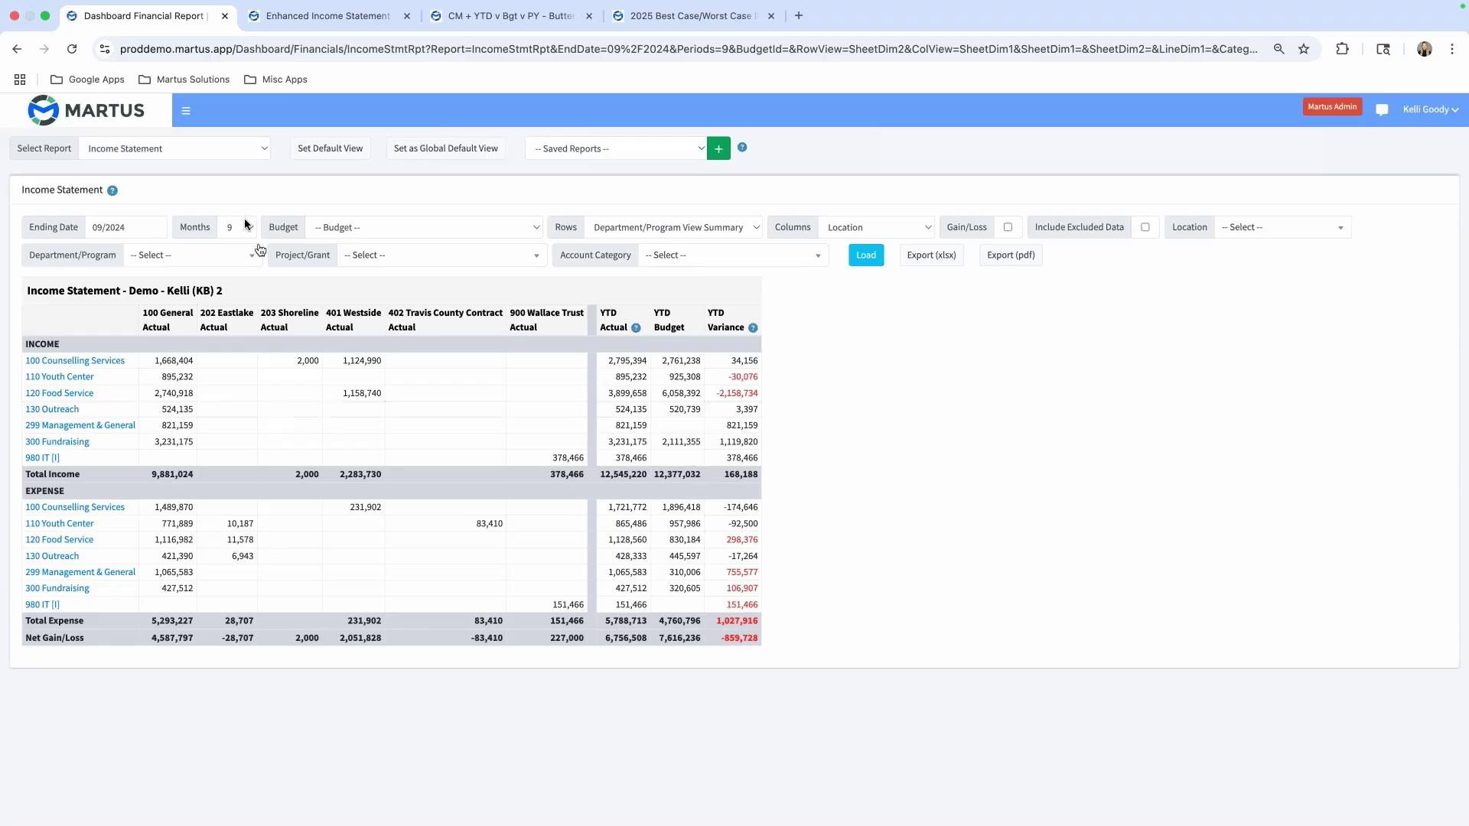
# Check the list of available financial reports and go to the ReportBuilder page
pyautogui.click(227, 150)
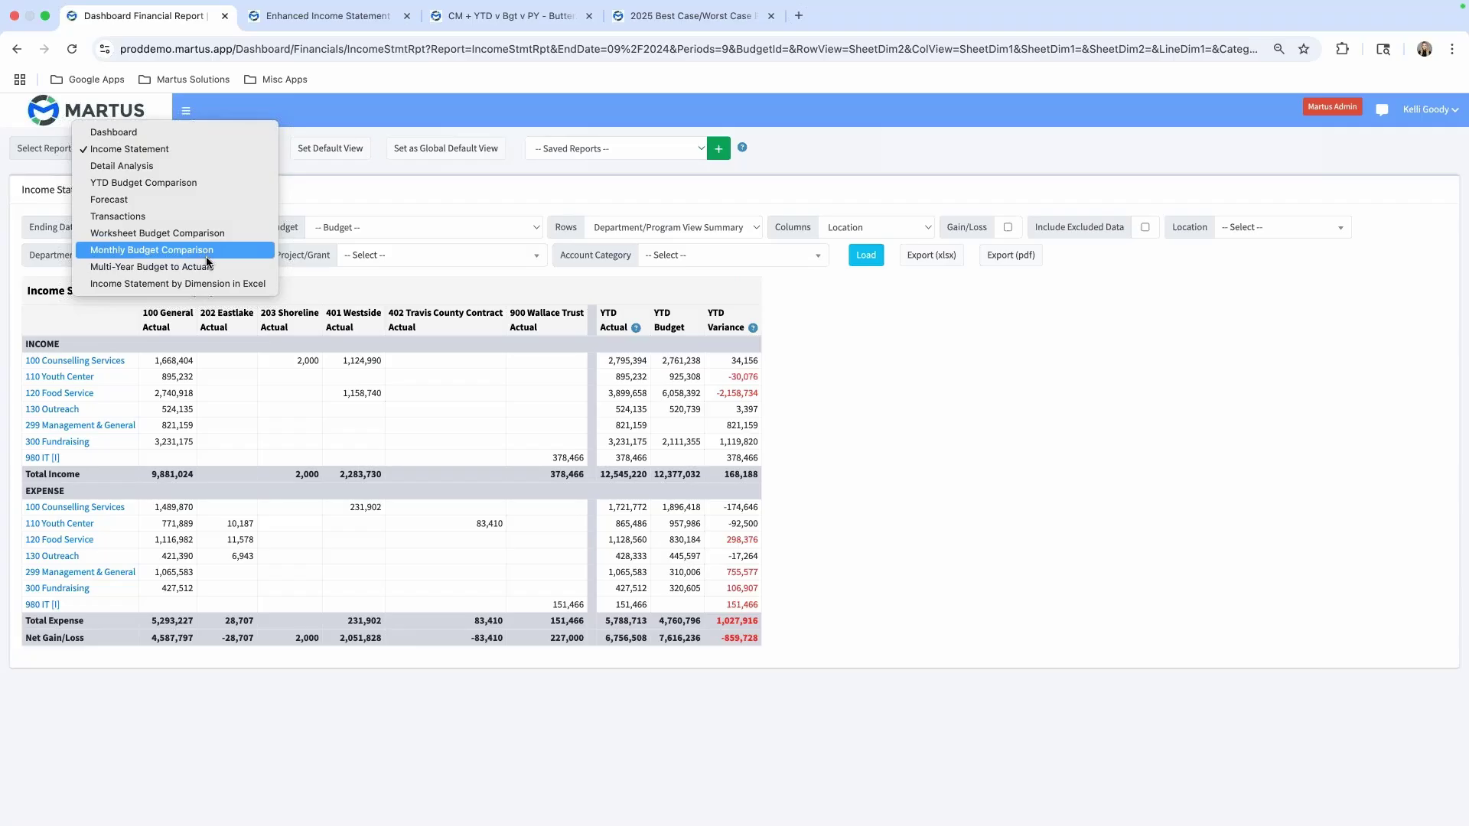
pyautogui.click(188, 112)
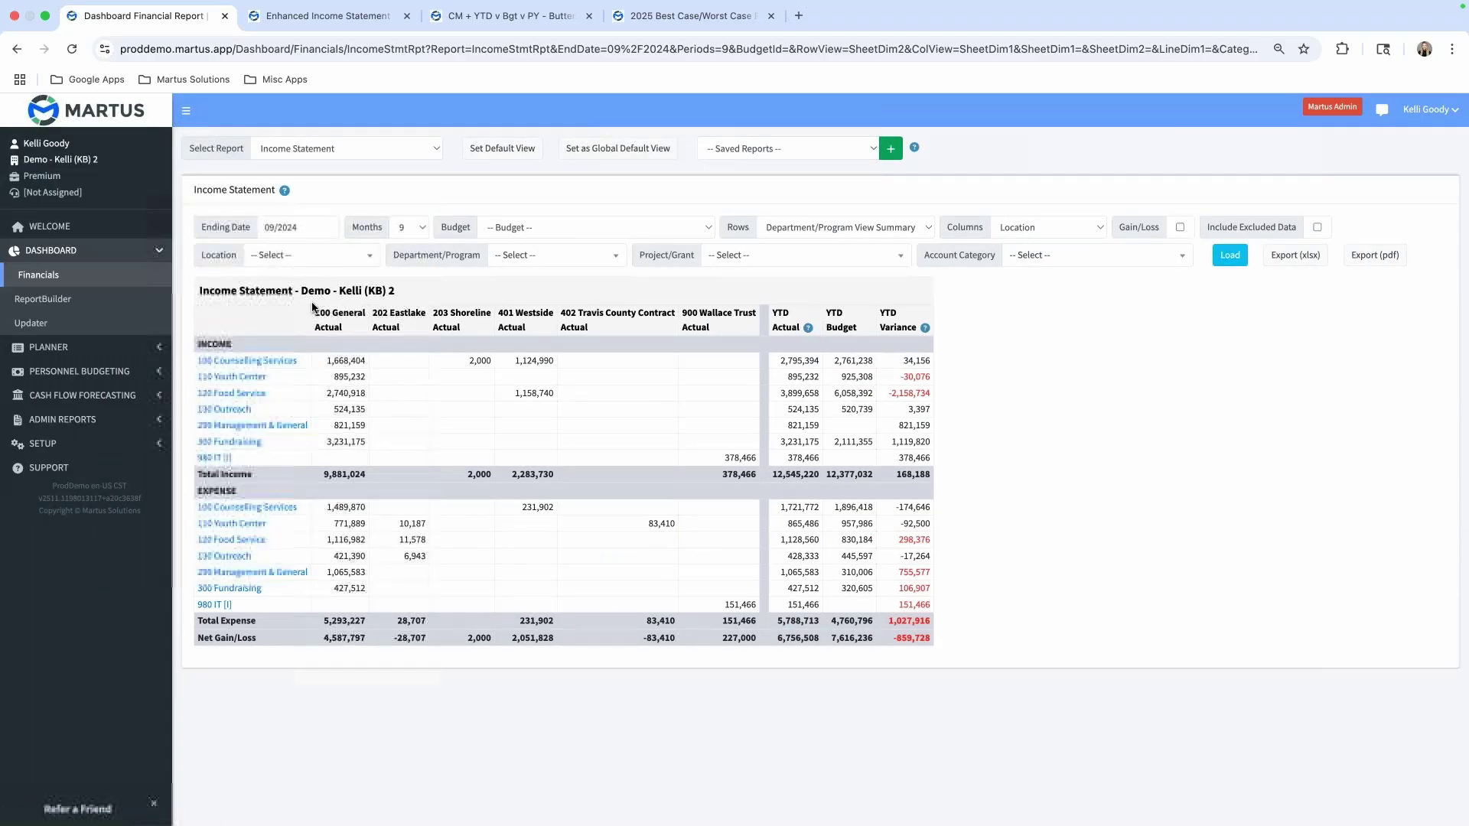
pyautogui.click(137, 302)
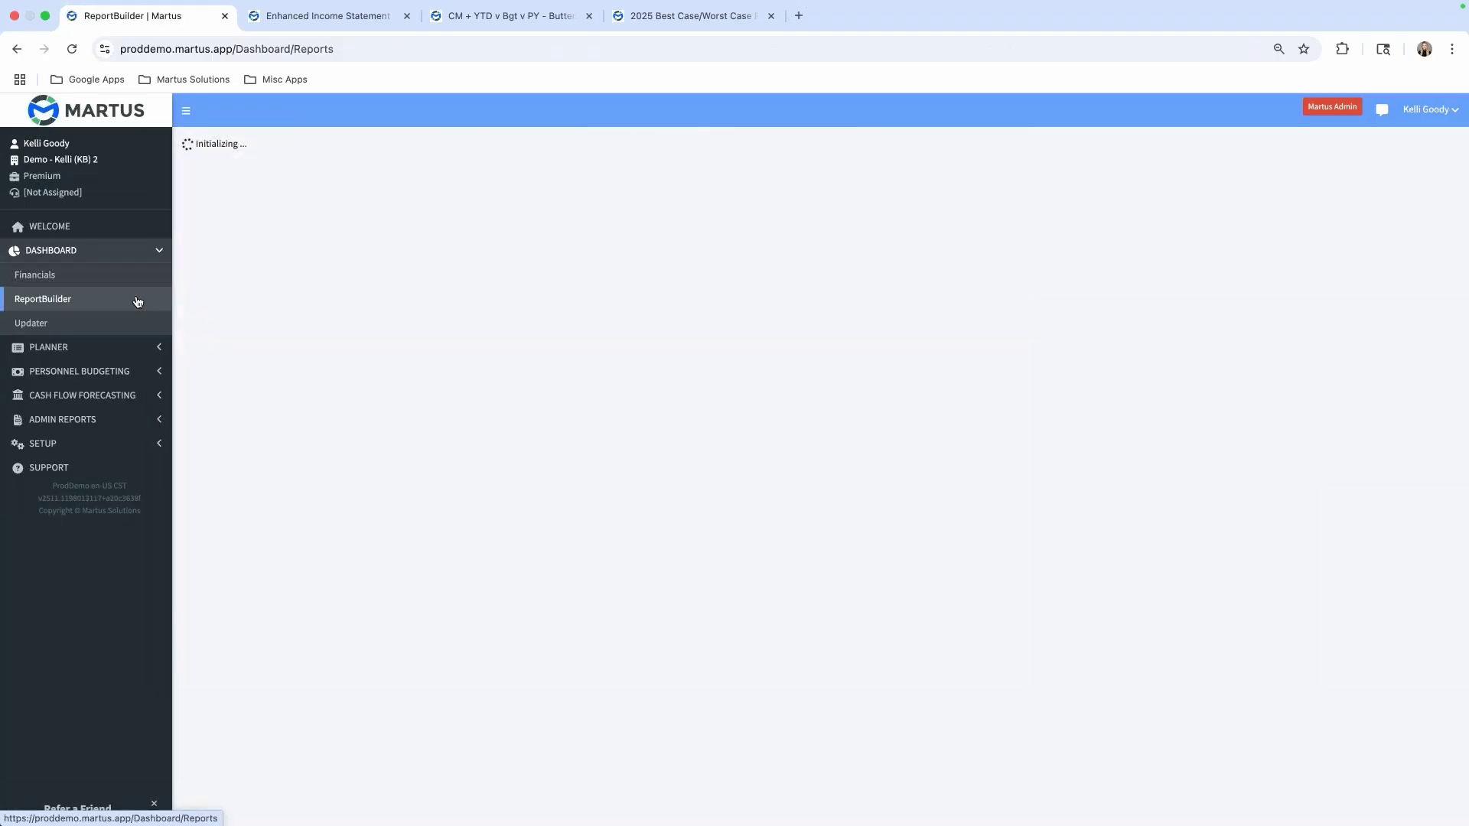
# Examine the already open Enhanced Income Statement with Charts report and the CM + YTD v Bgt v PY - Butterfly- KPIs report
pyautogui.click(322, 36)
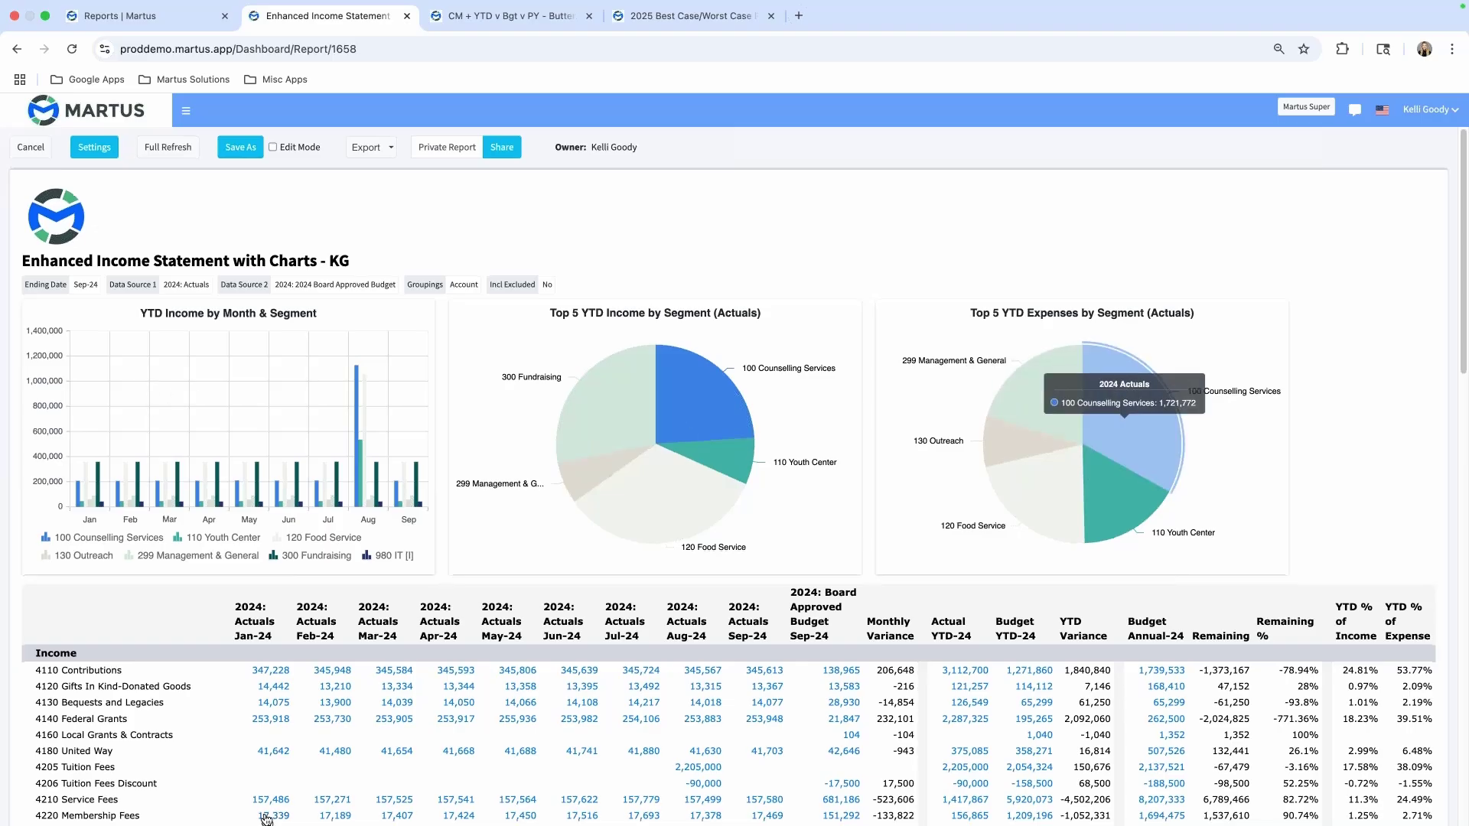
pyautogui.scroll(-3, 265, 819)
pyautogui.scroll(3, 342, 616)
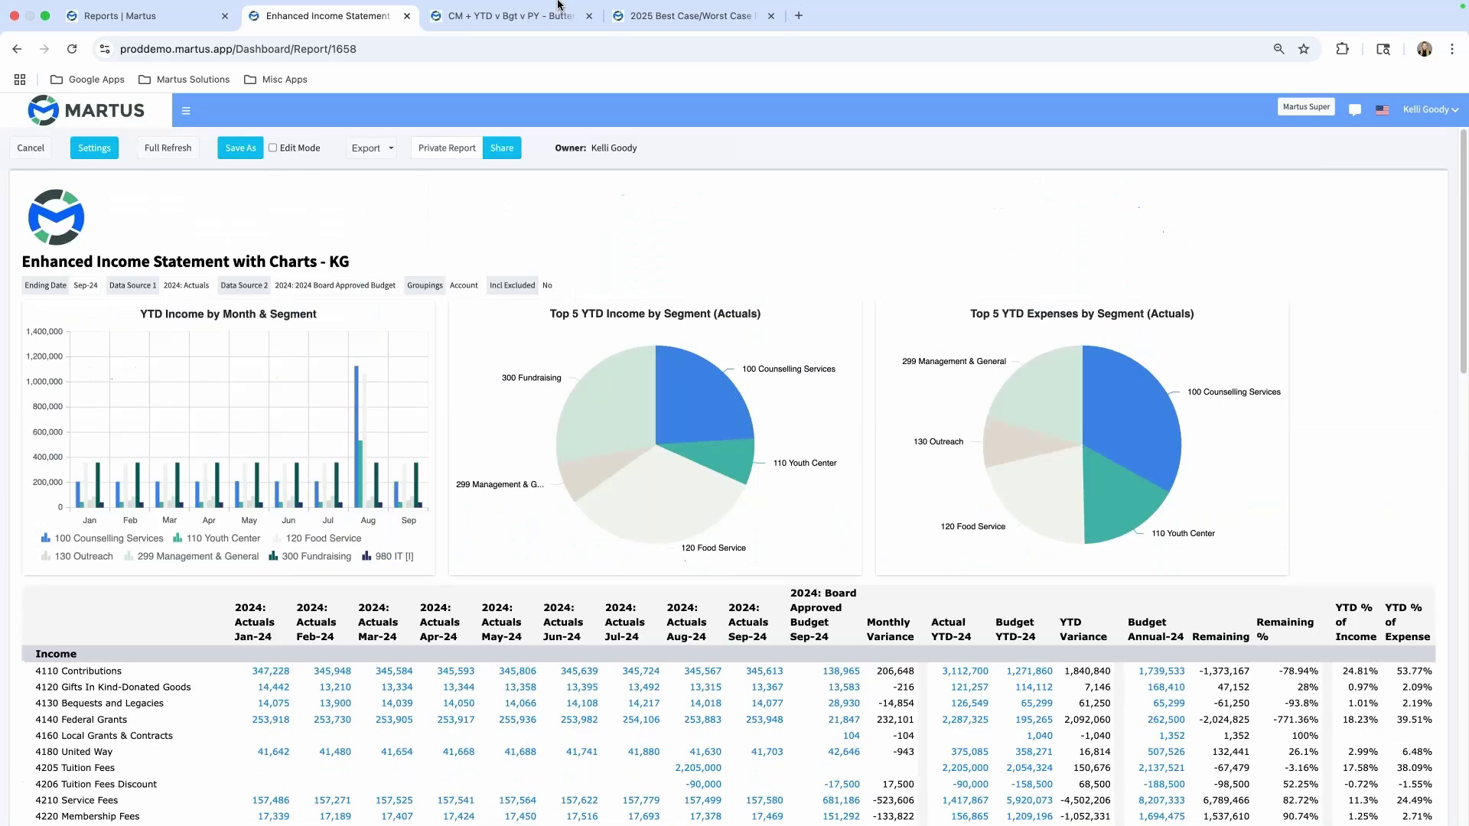
pyautogui.click(528, 15)
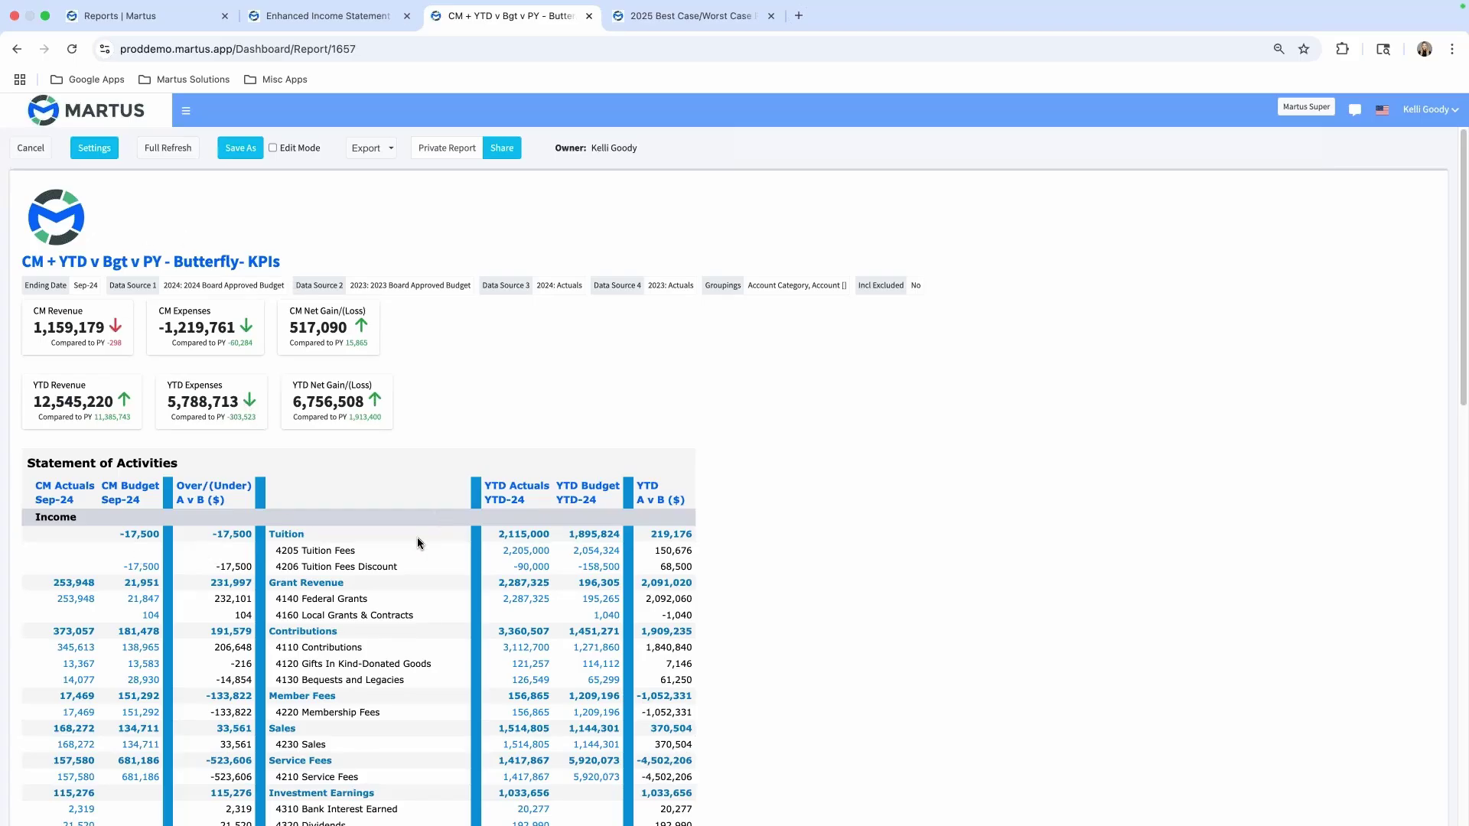
pyautogui.scroll(-1, 419, 543)
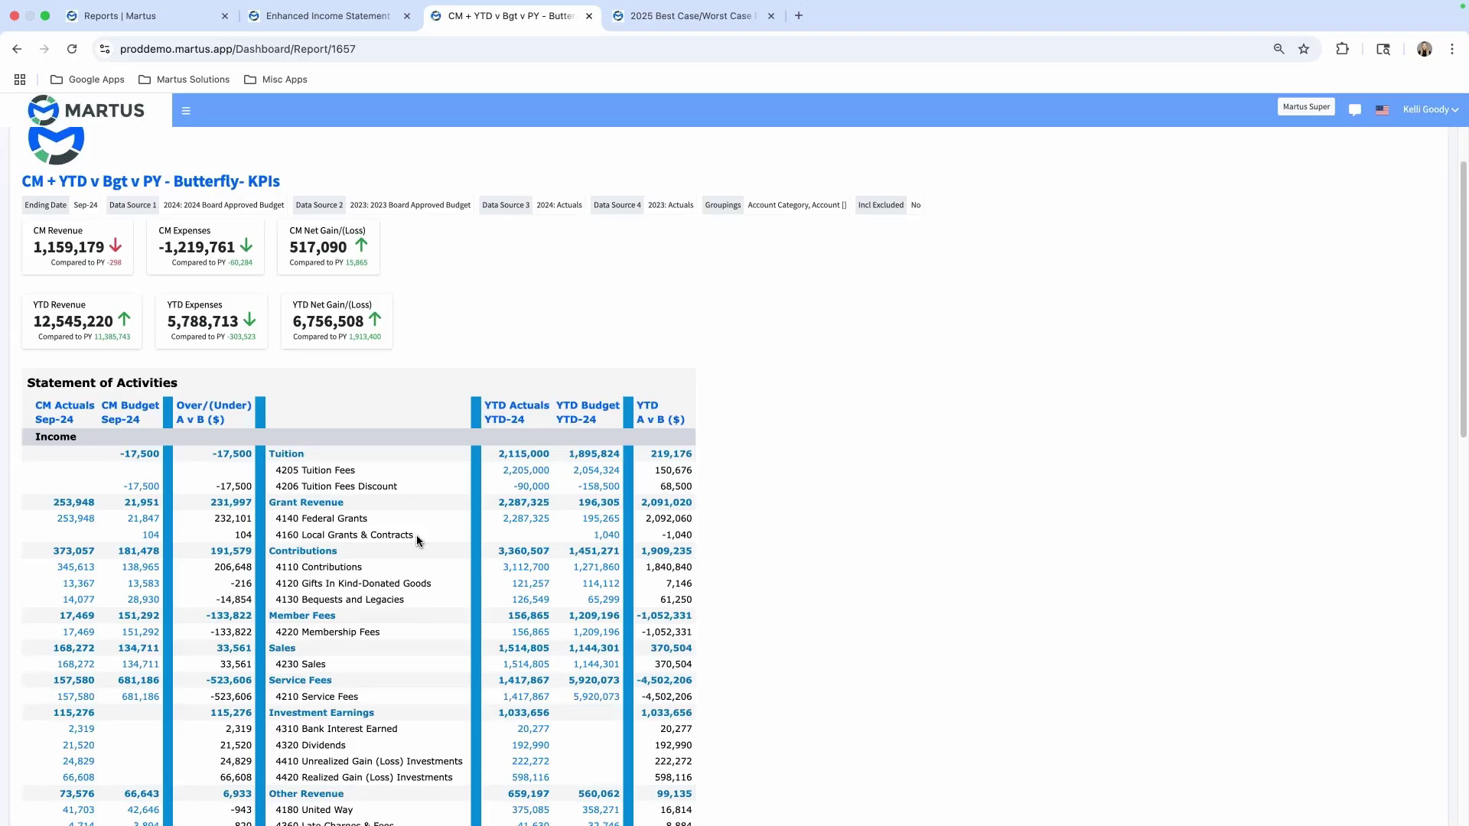
# Open the Planner's budget summary and collapse the side navigation
pyautogui.click(186, 111)
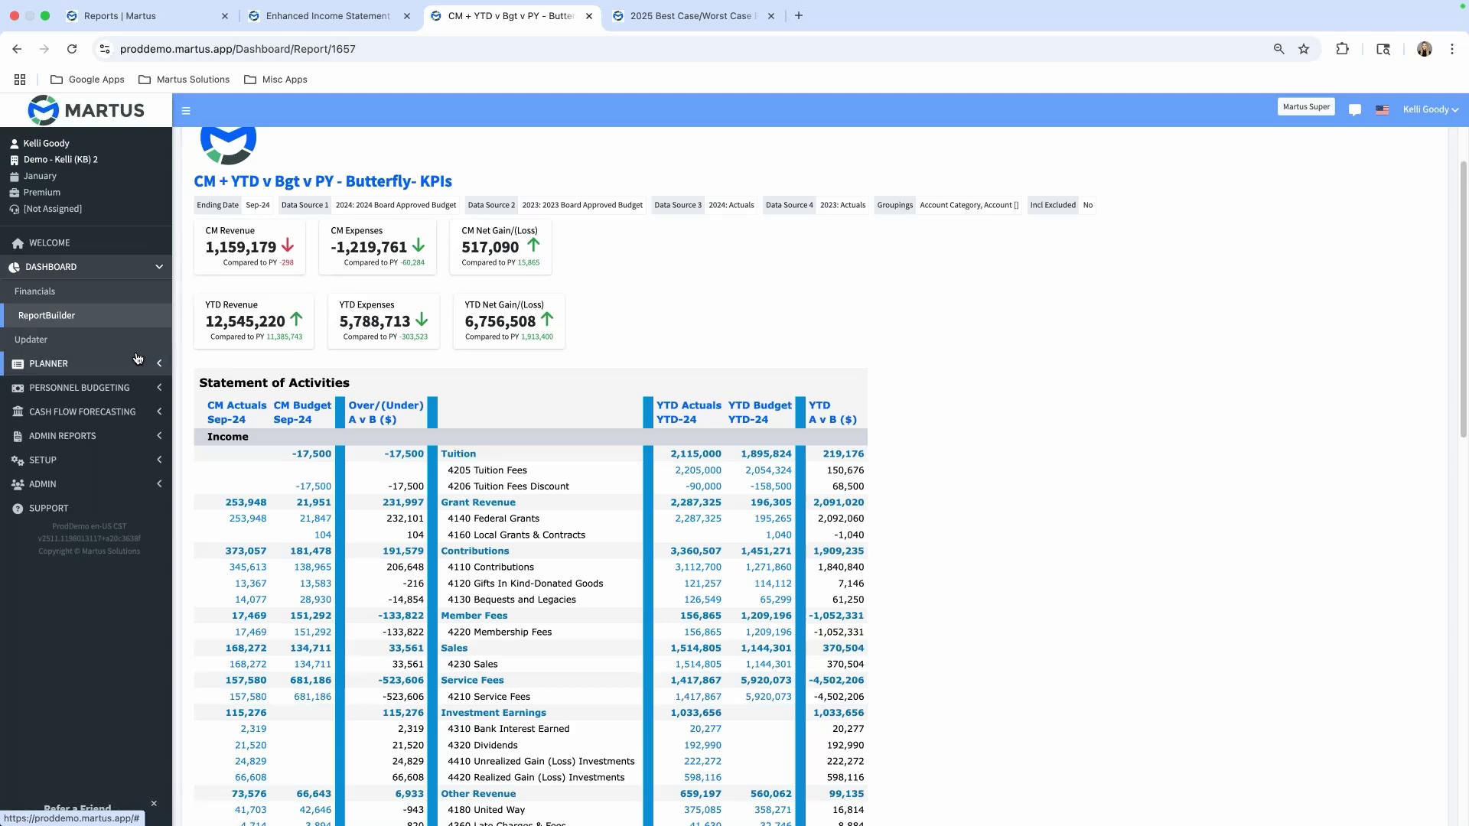
pyautogui.click(135, 367)
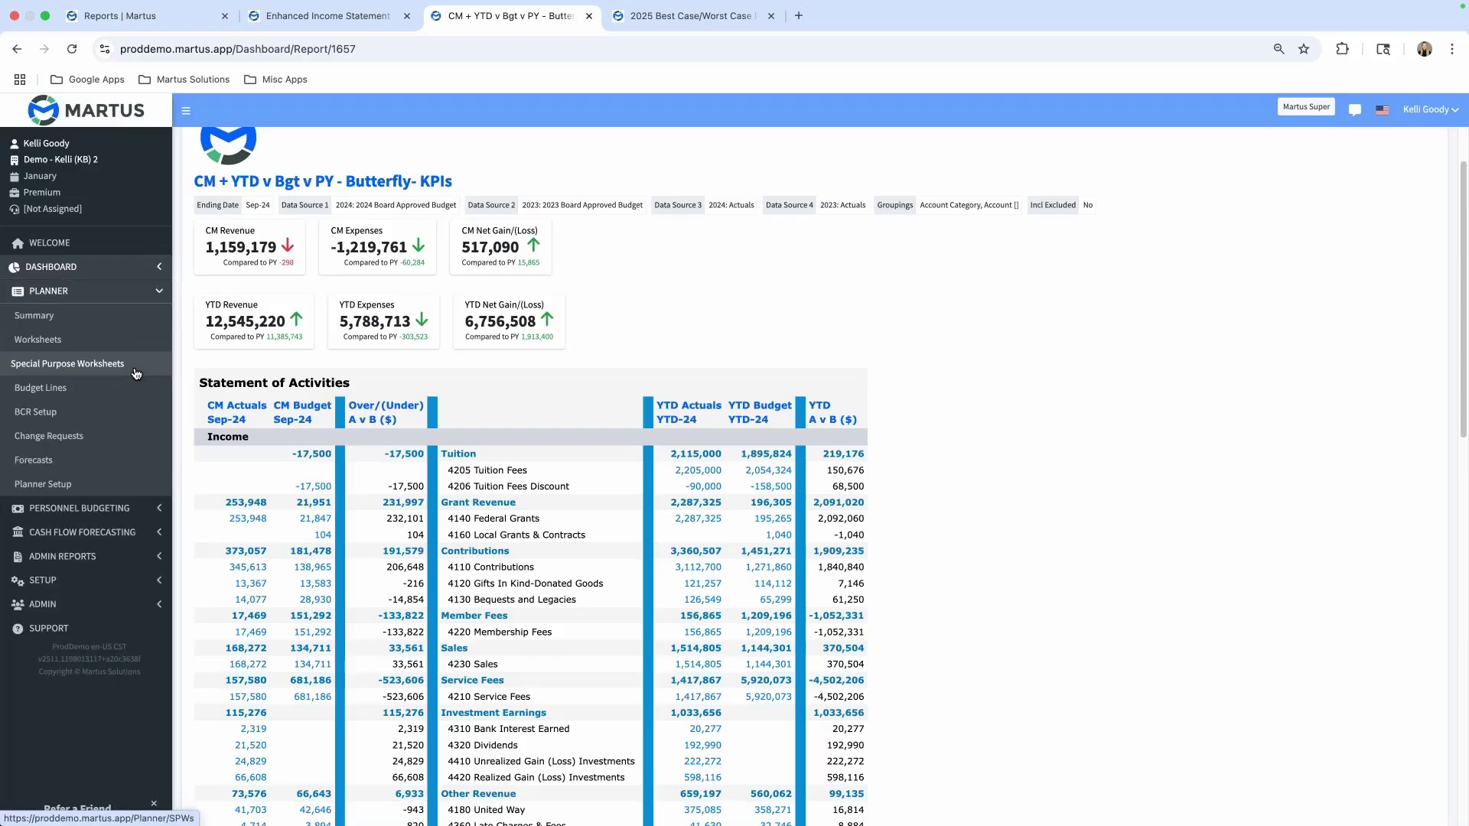
pyautogui.click(126, 321)
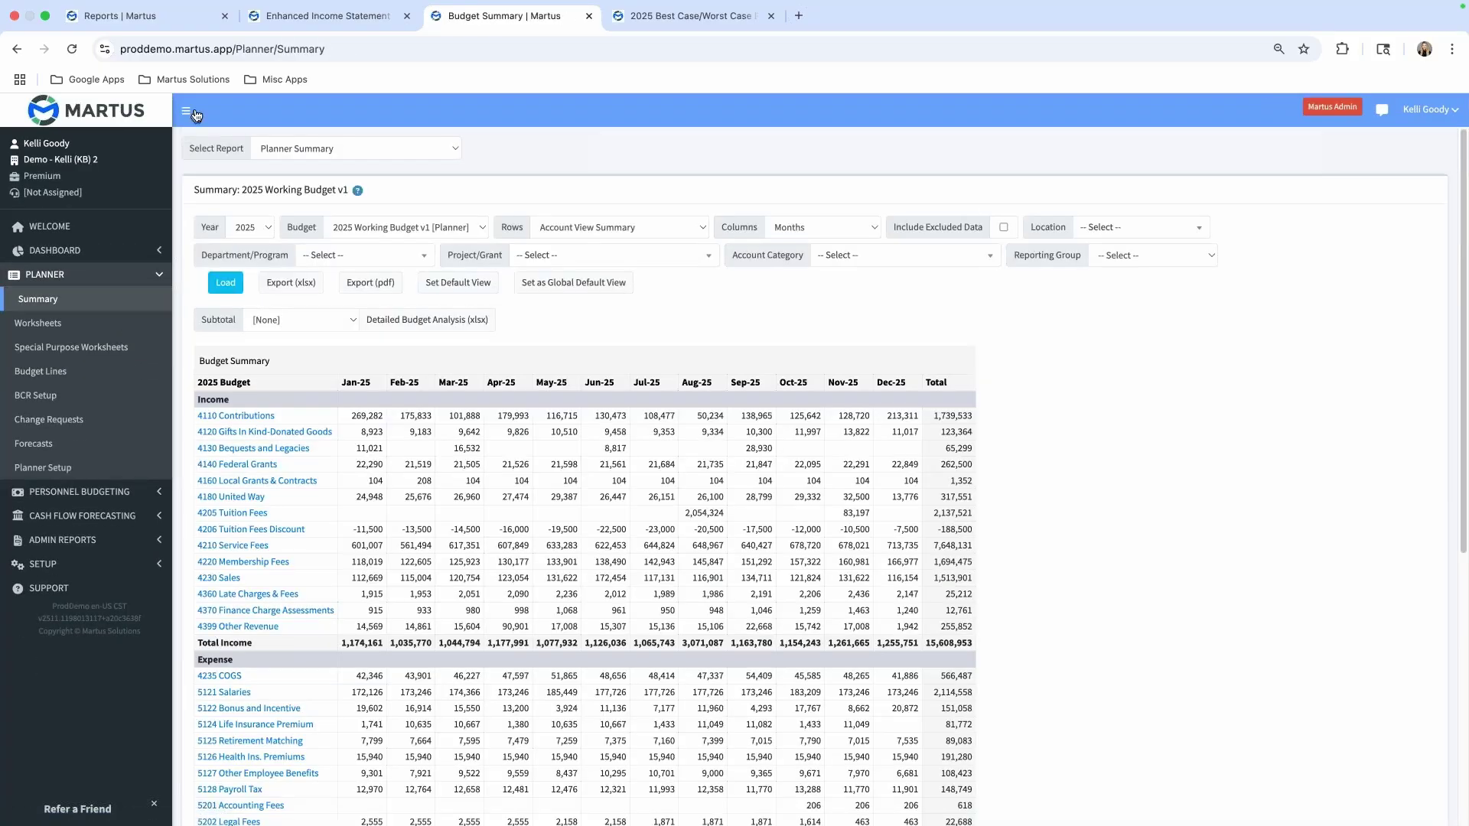
pyautogui.click(187, 112)
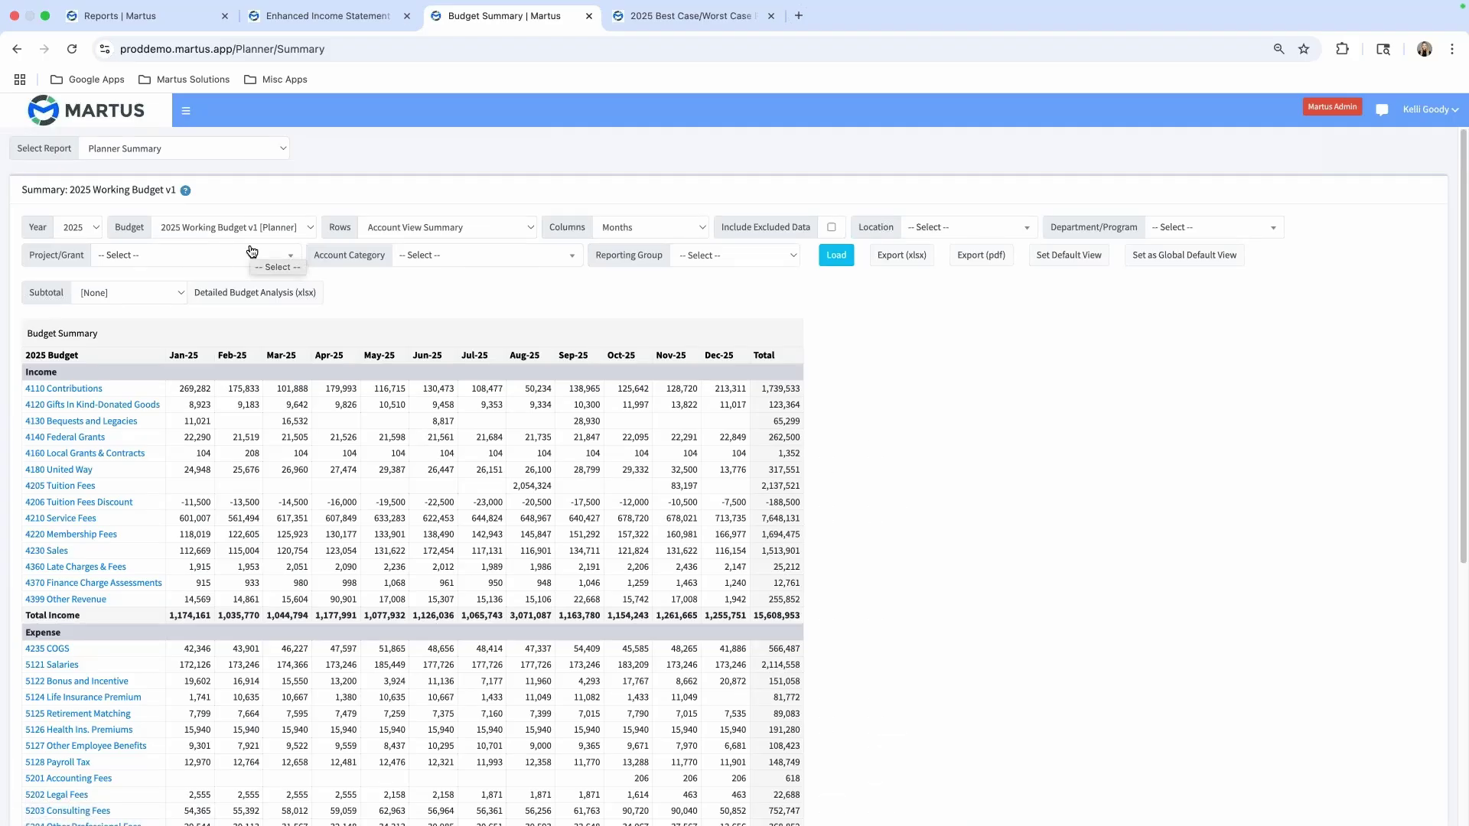
# Open the worksheet list behind the 5300 Office Supplies account in the 2025 budget summary
pyautogui.scroll(-1, 260, 299)
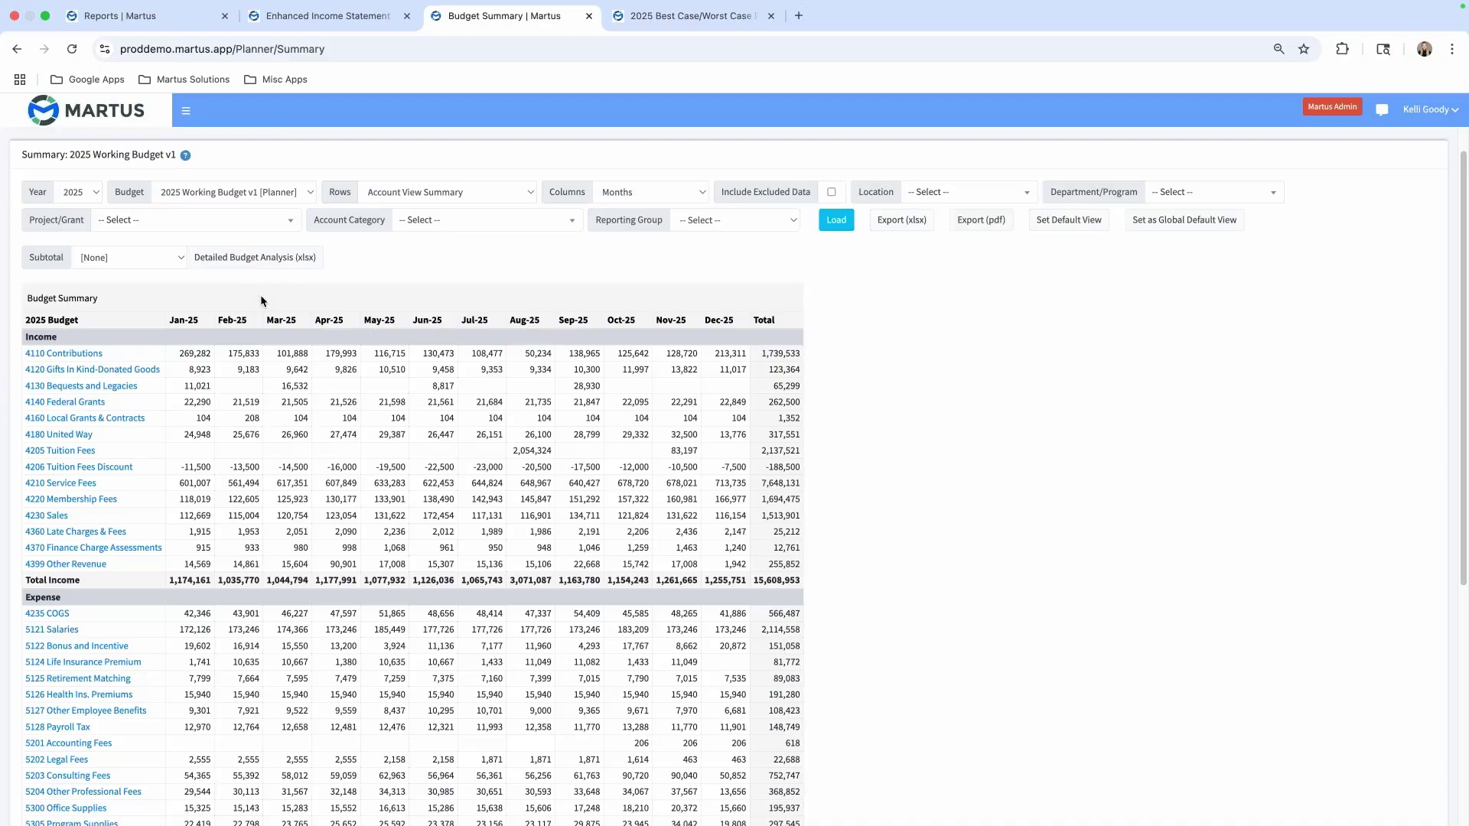
pyautogui.scroll(-2, 260, 299)
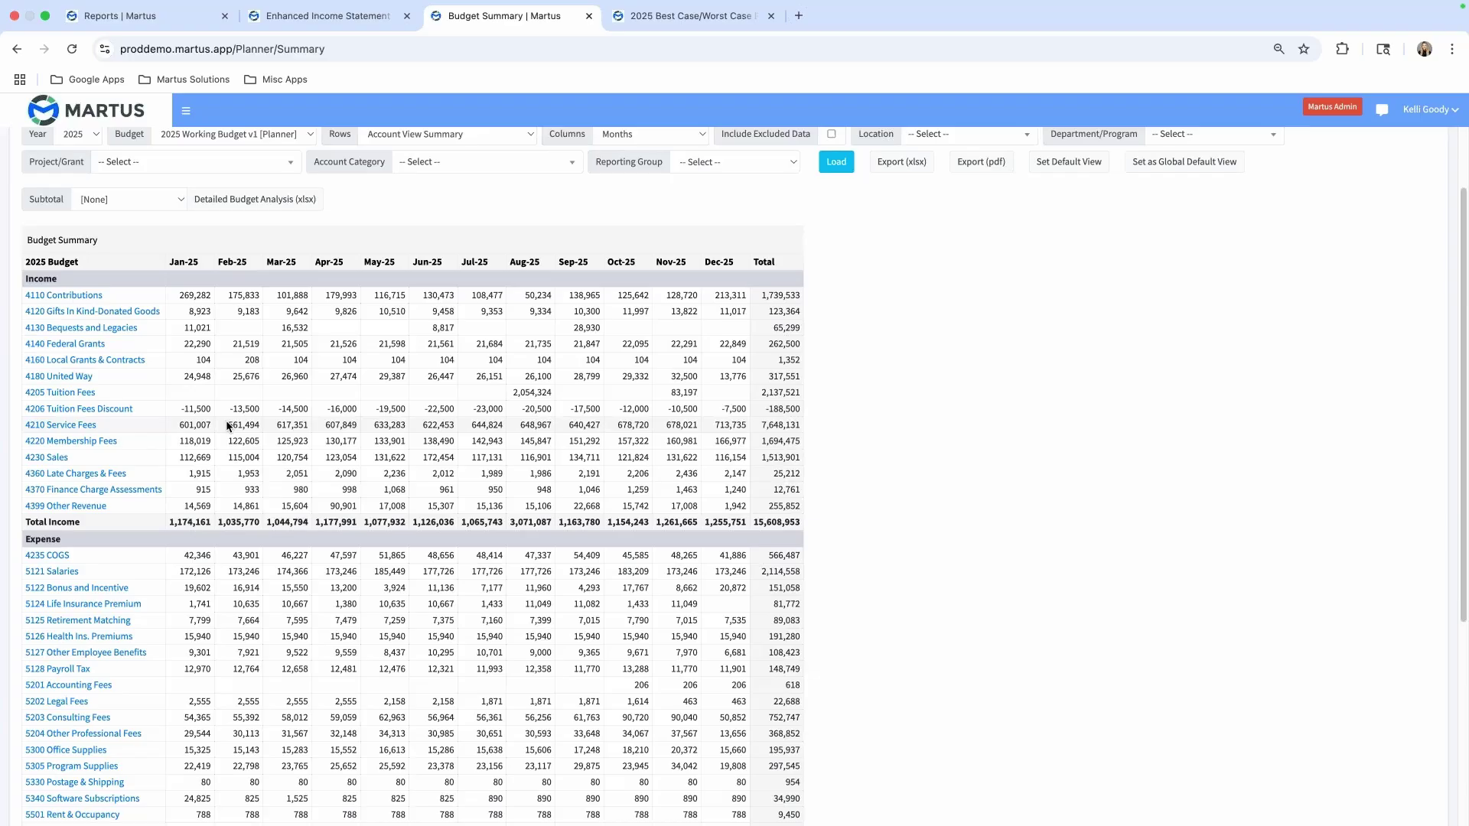
pyautogui.scroll(-2, 226, 425)
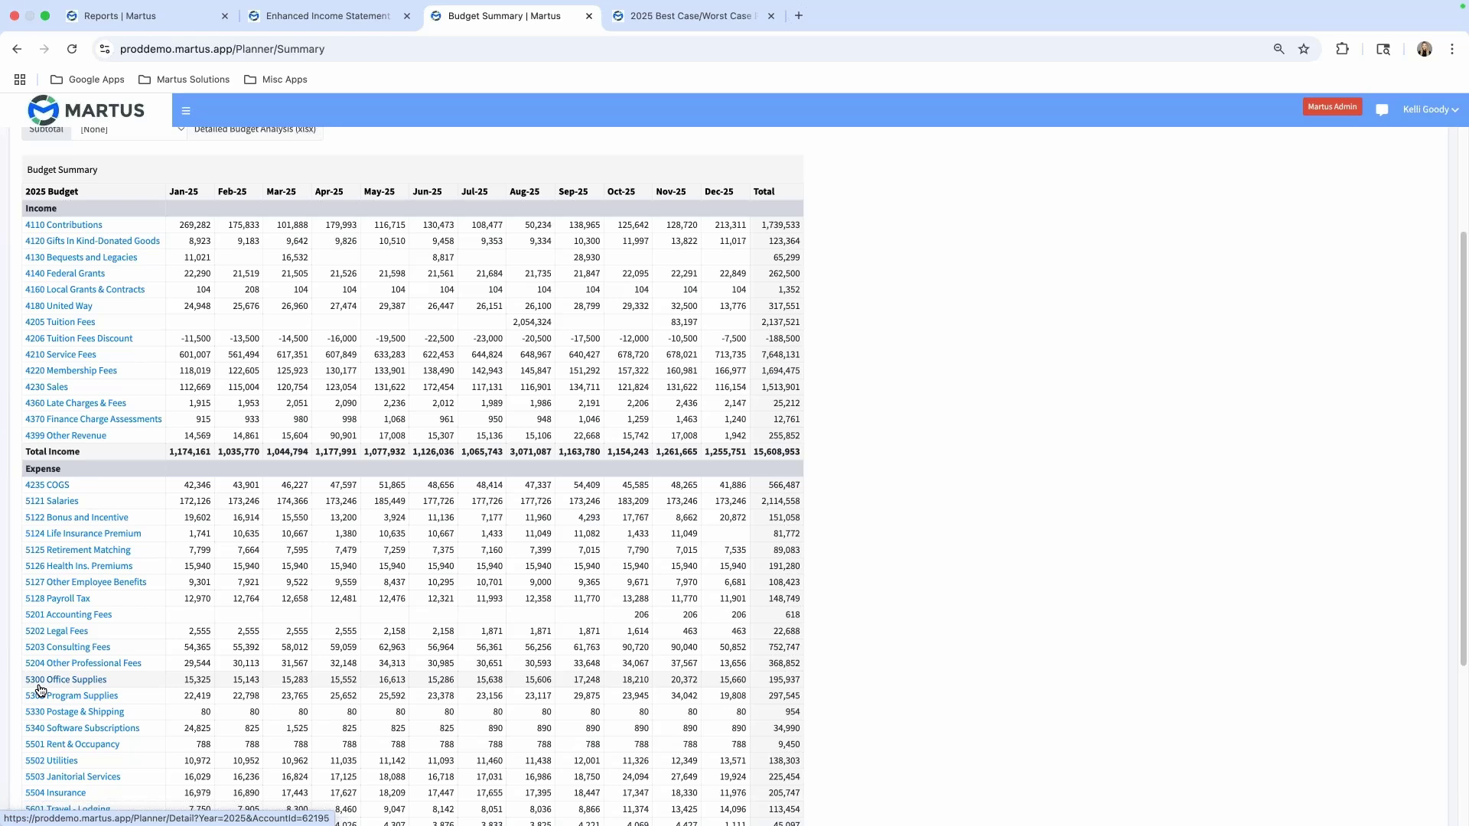
pyautogui.click(41, 686)
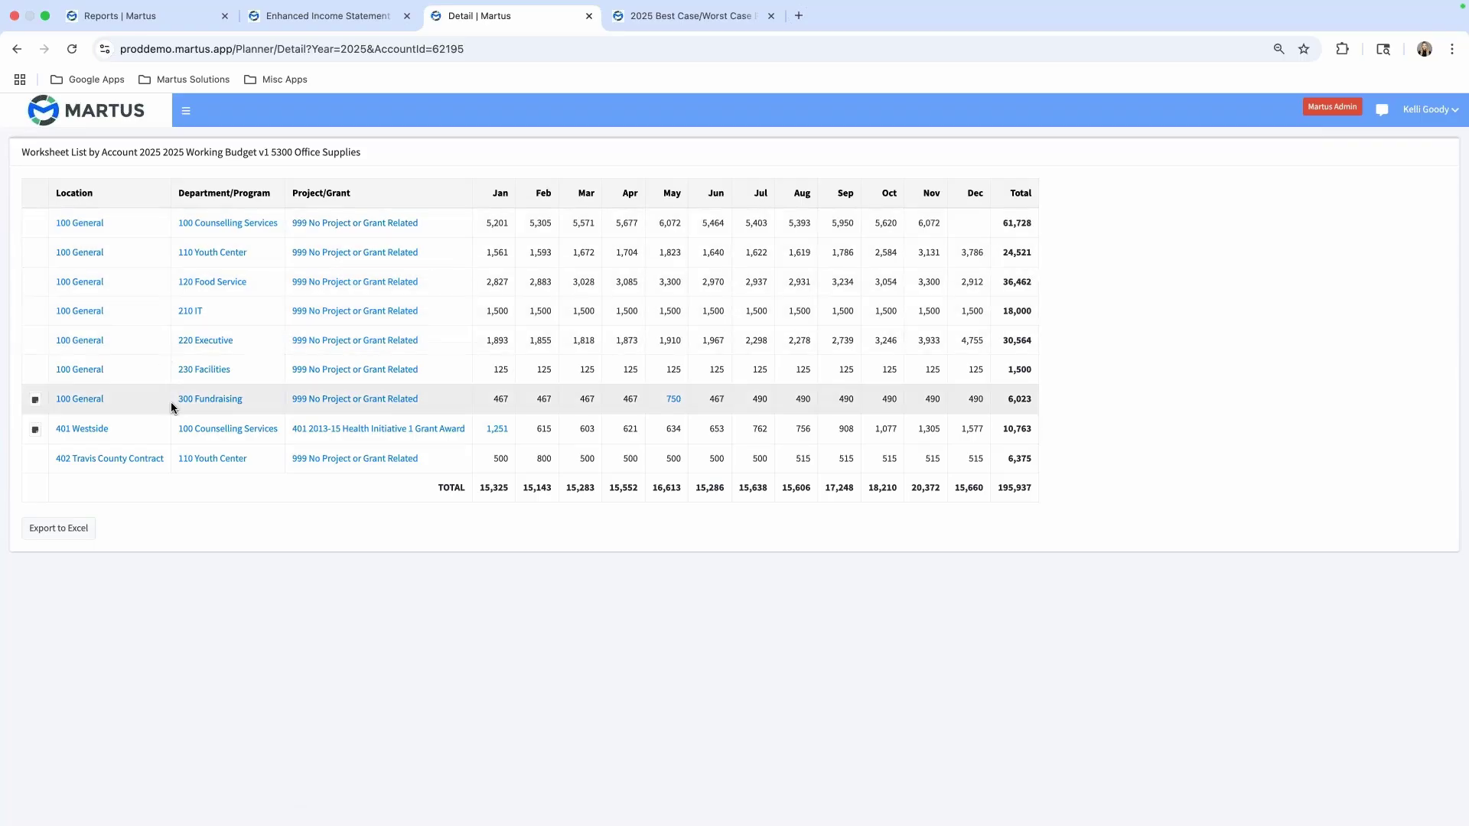
# Return to the Planner's budget summary and look through its income and expense lines
pyautogui.click(190, 113)
pyautogui.click(134, 299)
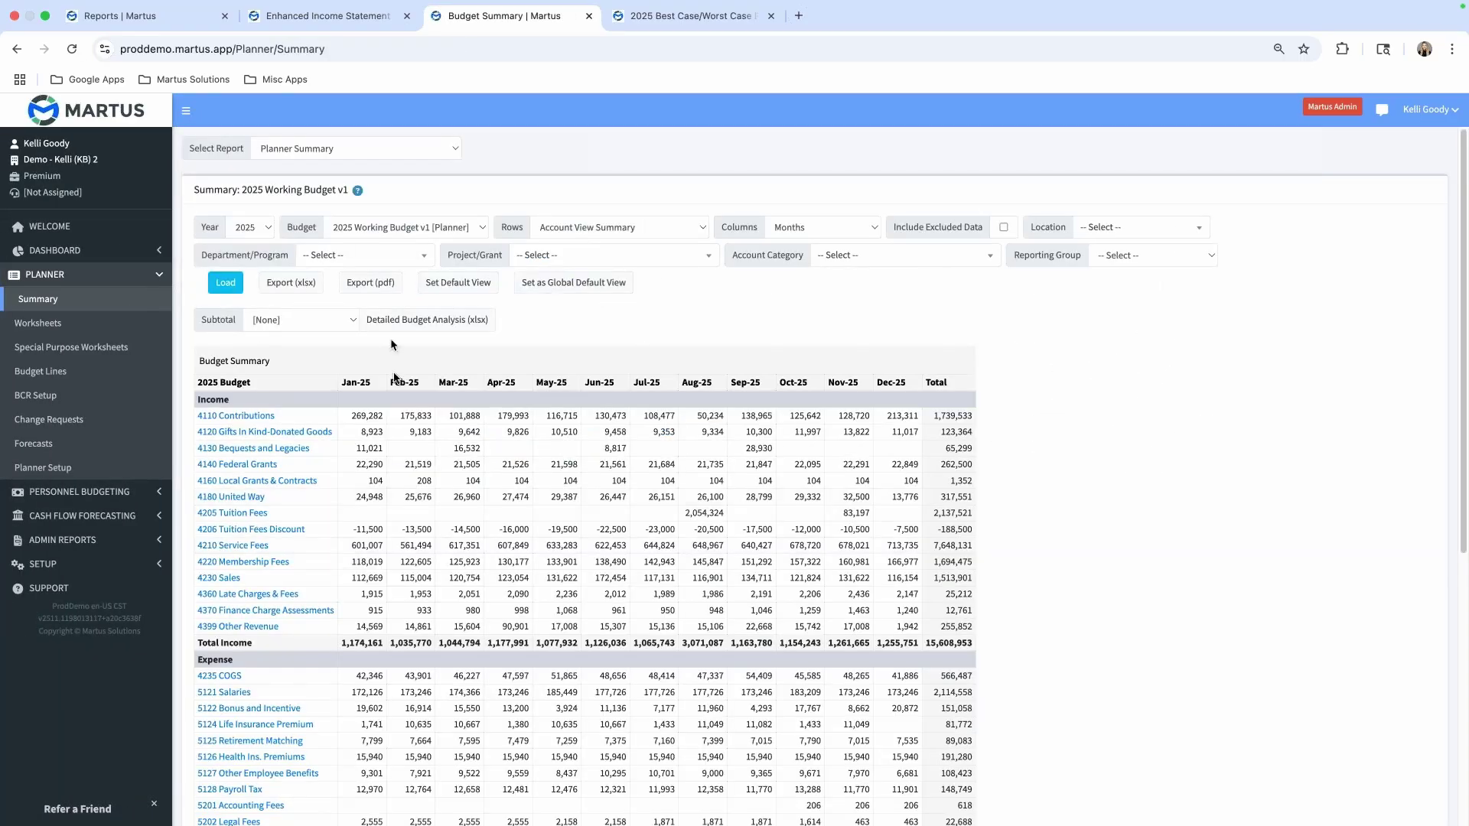
pyautogui.scroll(-3, 410, 411)
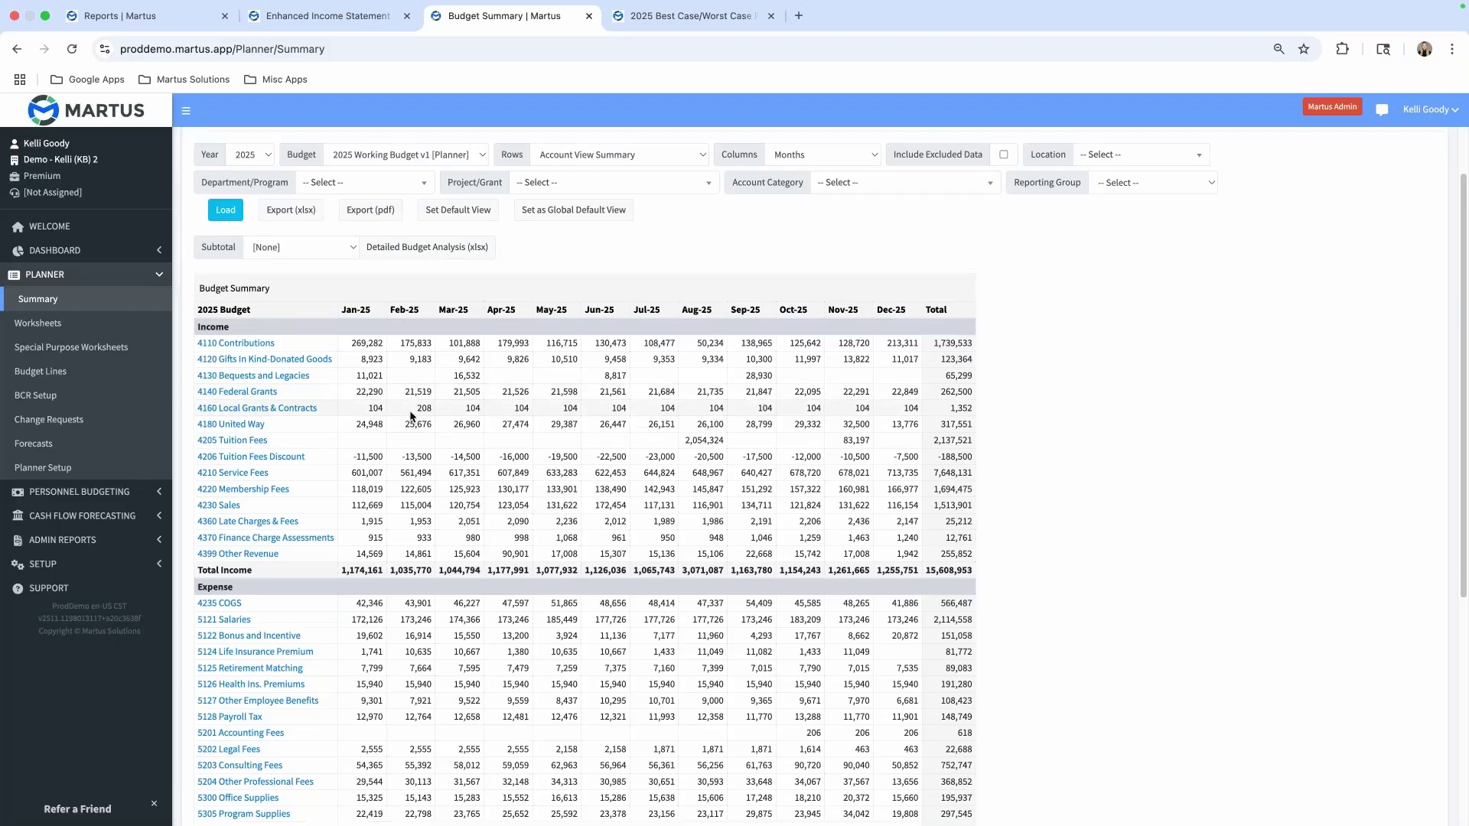
# Open the Planner's list of worksheets for the 2025 Working Budget v1 and collapse the side navigation
pyautogui.scroll(-1, 410, 414)
pyautogui.scroll(-5, 410, 411)
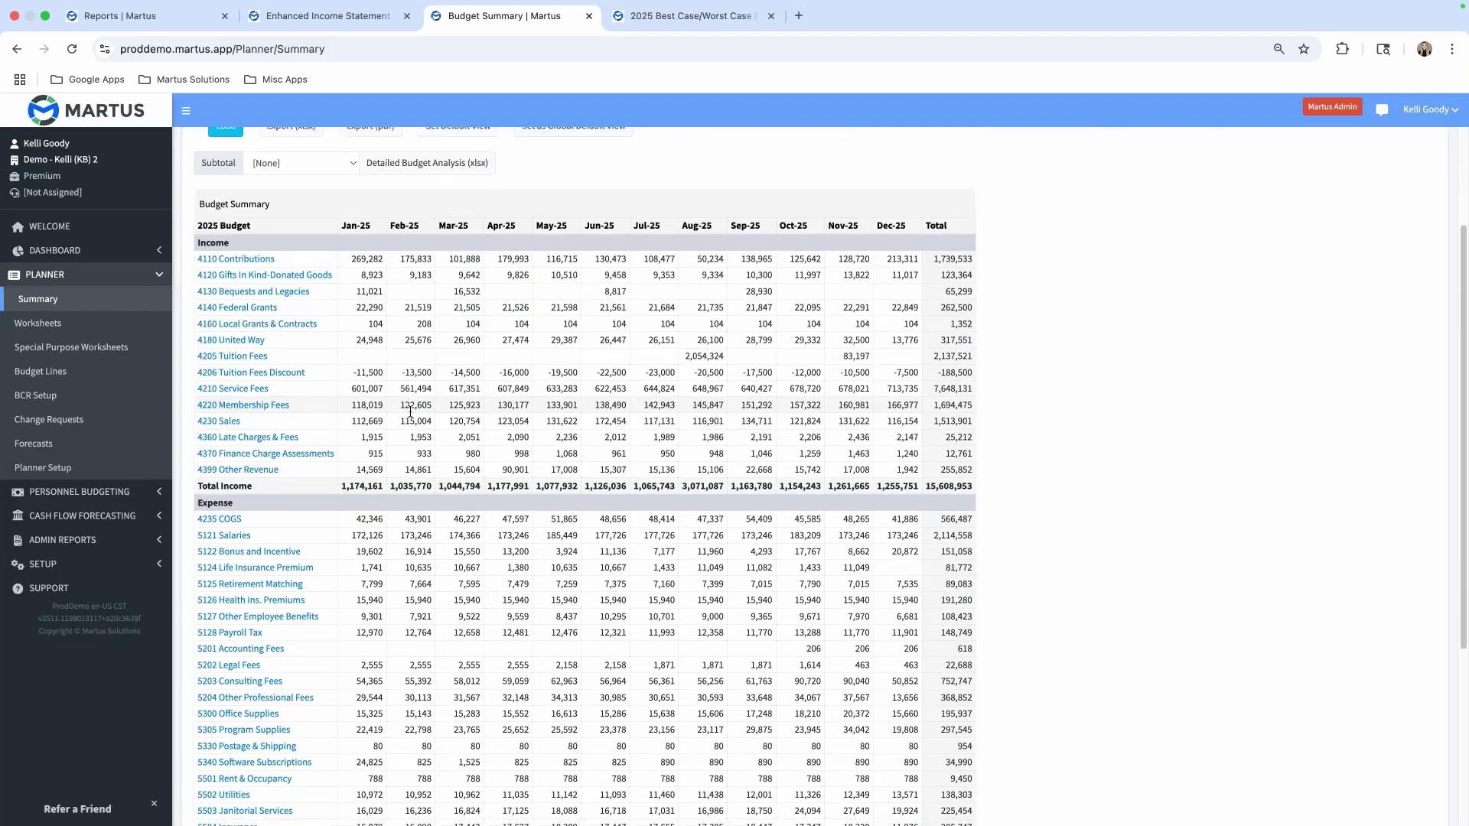
pyautogui.scroll(-4, 387, 406)
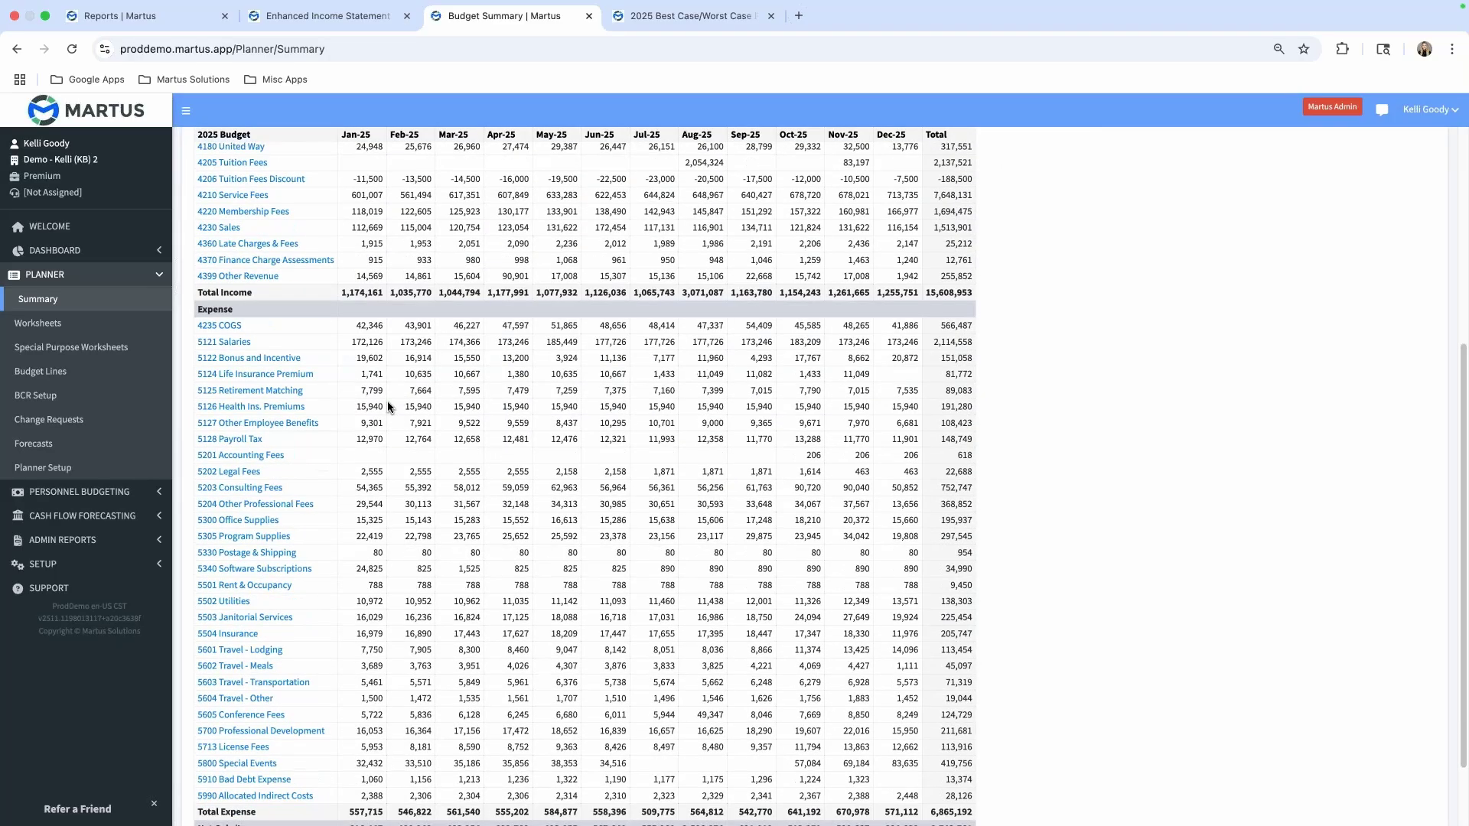
pyautogui.scroll(3, 387, 407)
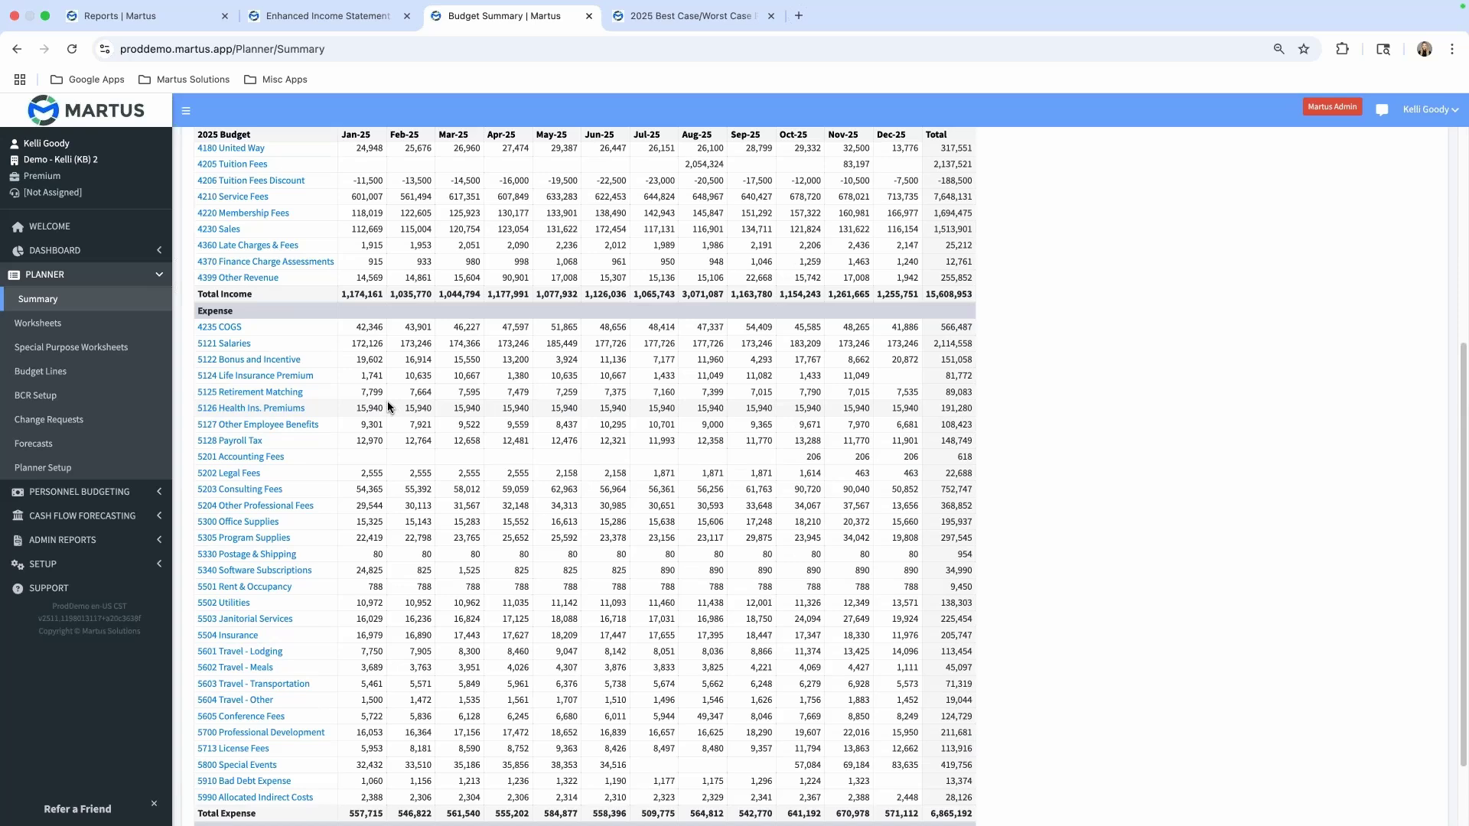
pyautogui.scroll(10, 389, 407)
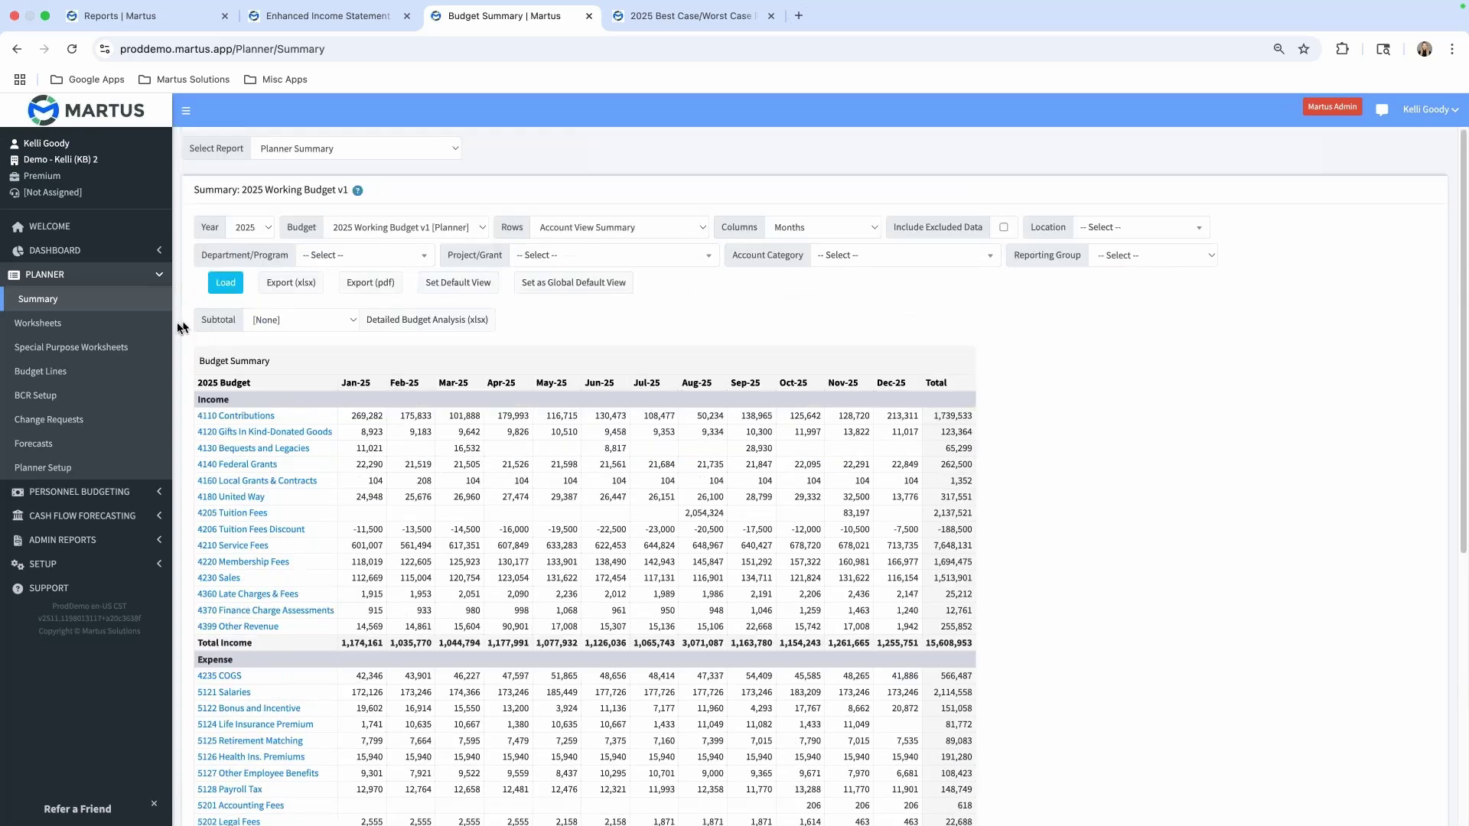
pyautogui.click(155, 326)
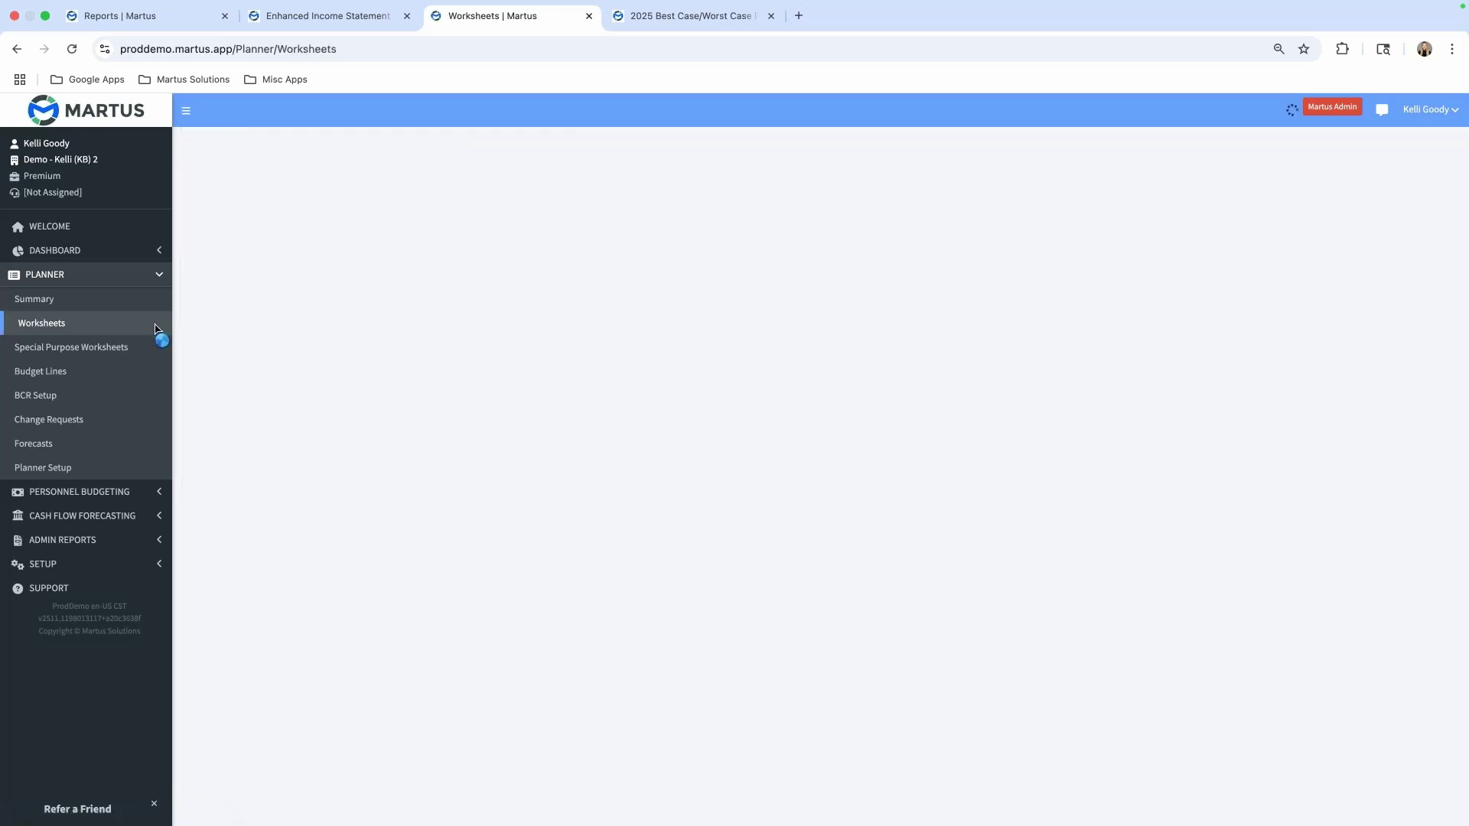
pyautogui.click(188, 111)
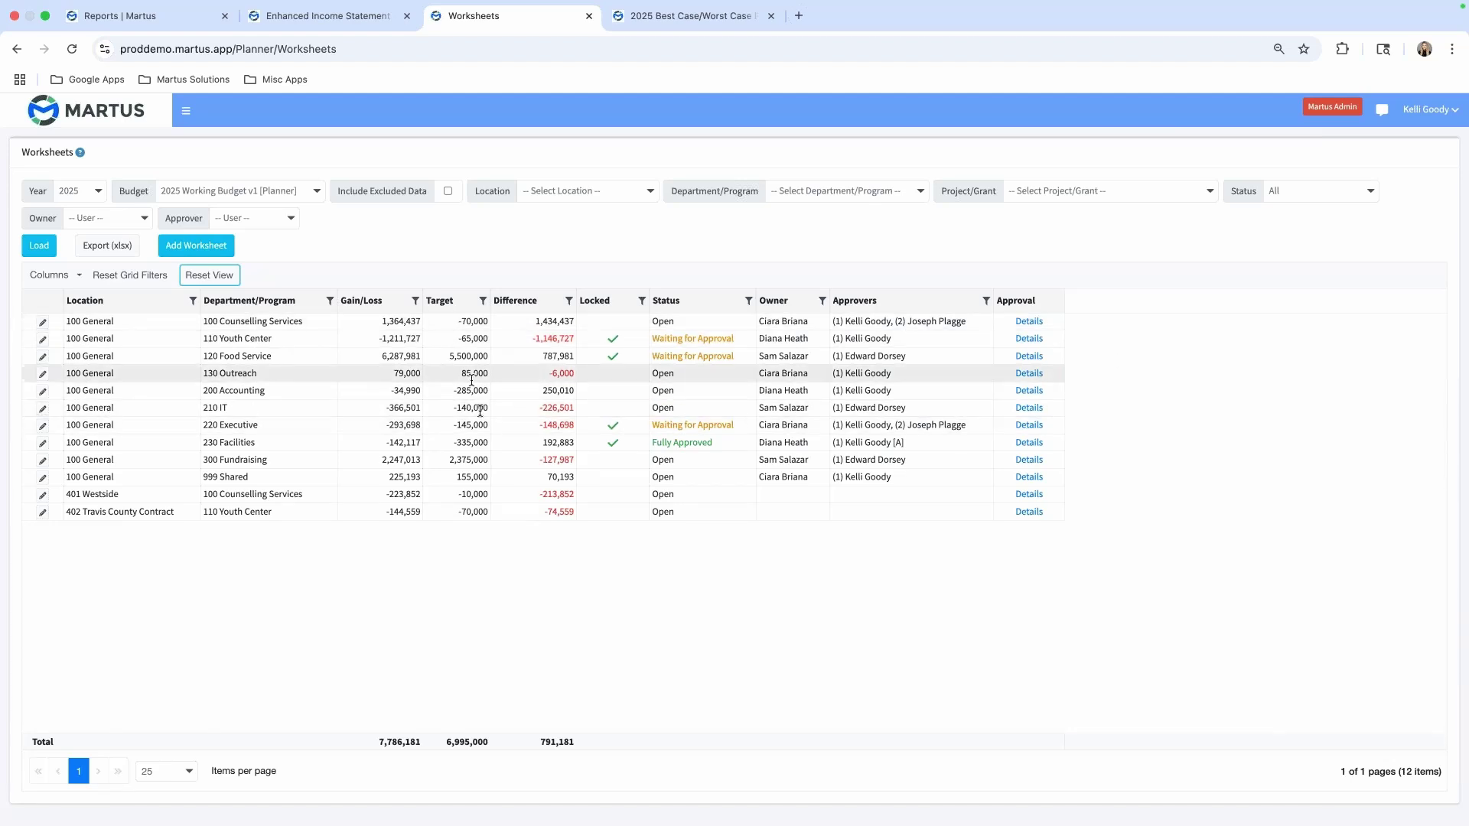
# Open the 100 General, 200 Accounting worksheet and briefly display its 2024 Actuals + Budget reference data
pyautogui.click(42, 390)
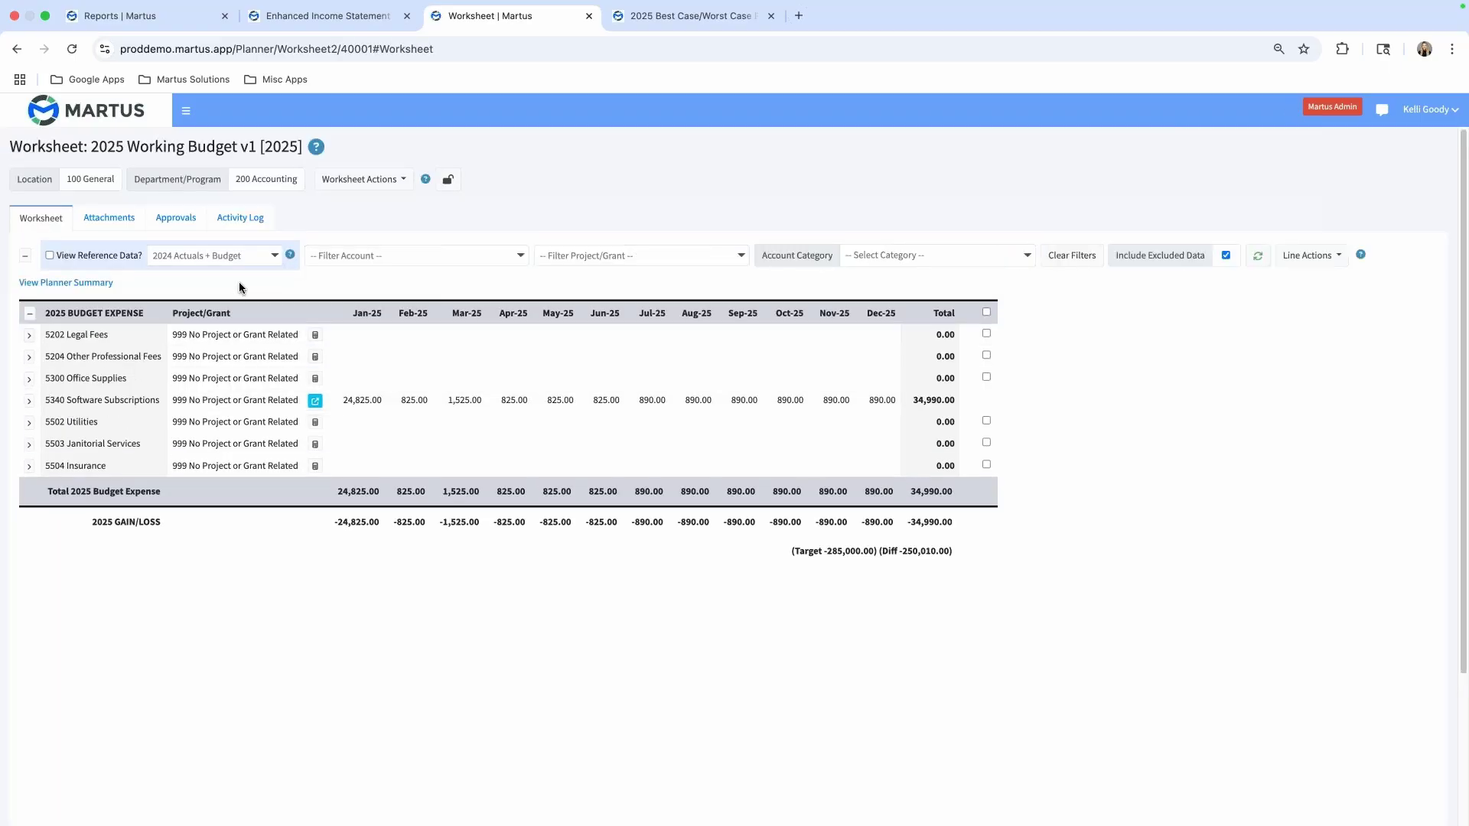
pyautogui.click(162, 259)
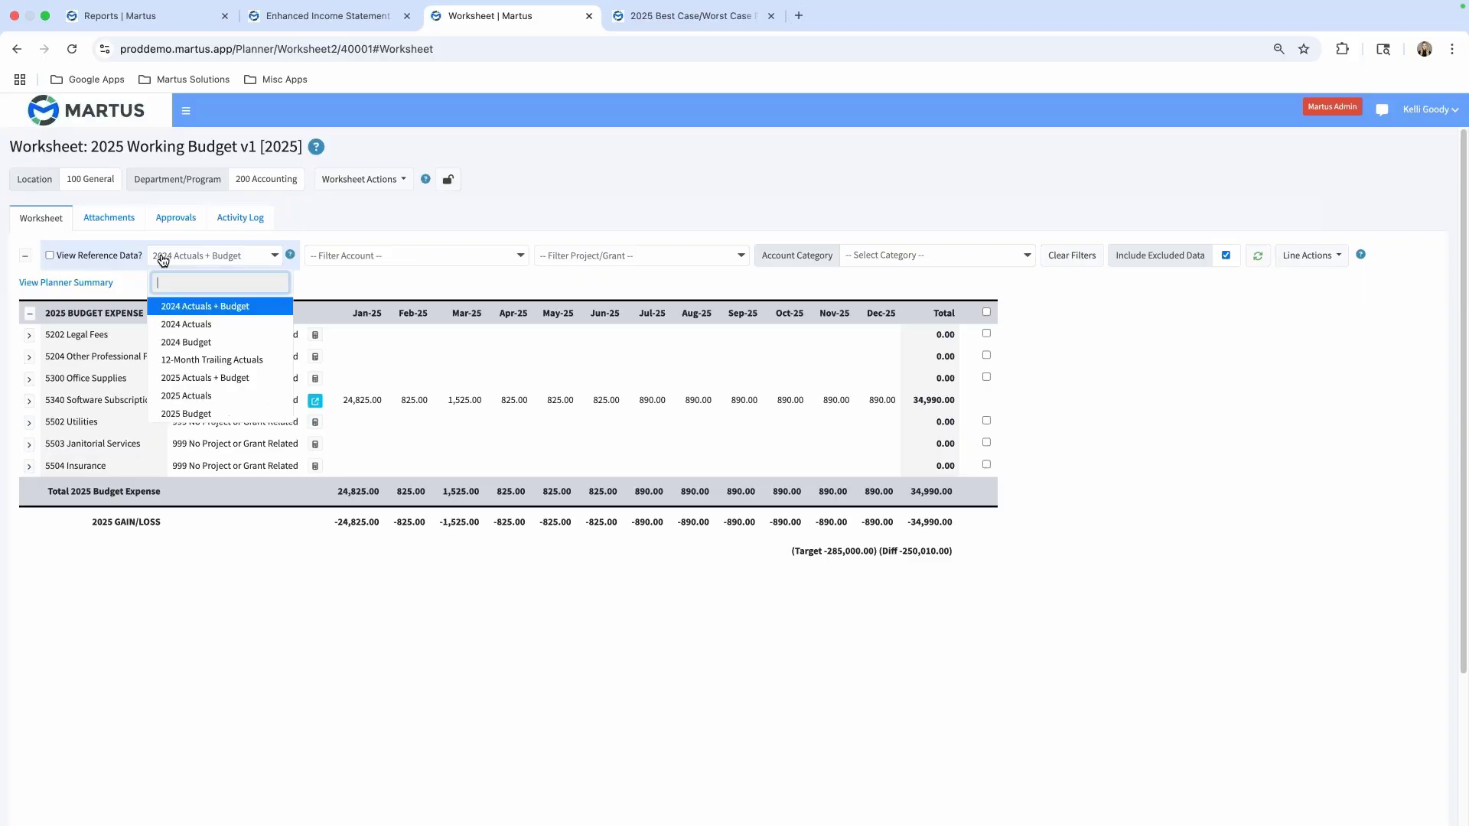
pyautogui.click(342, 234)
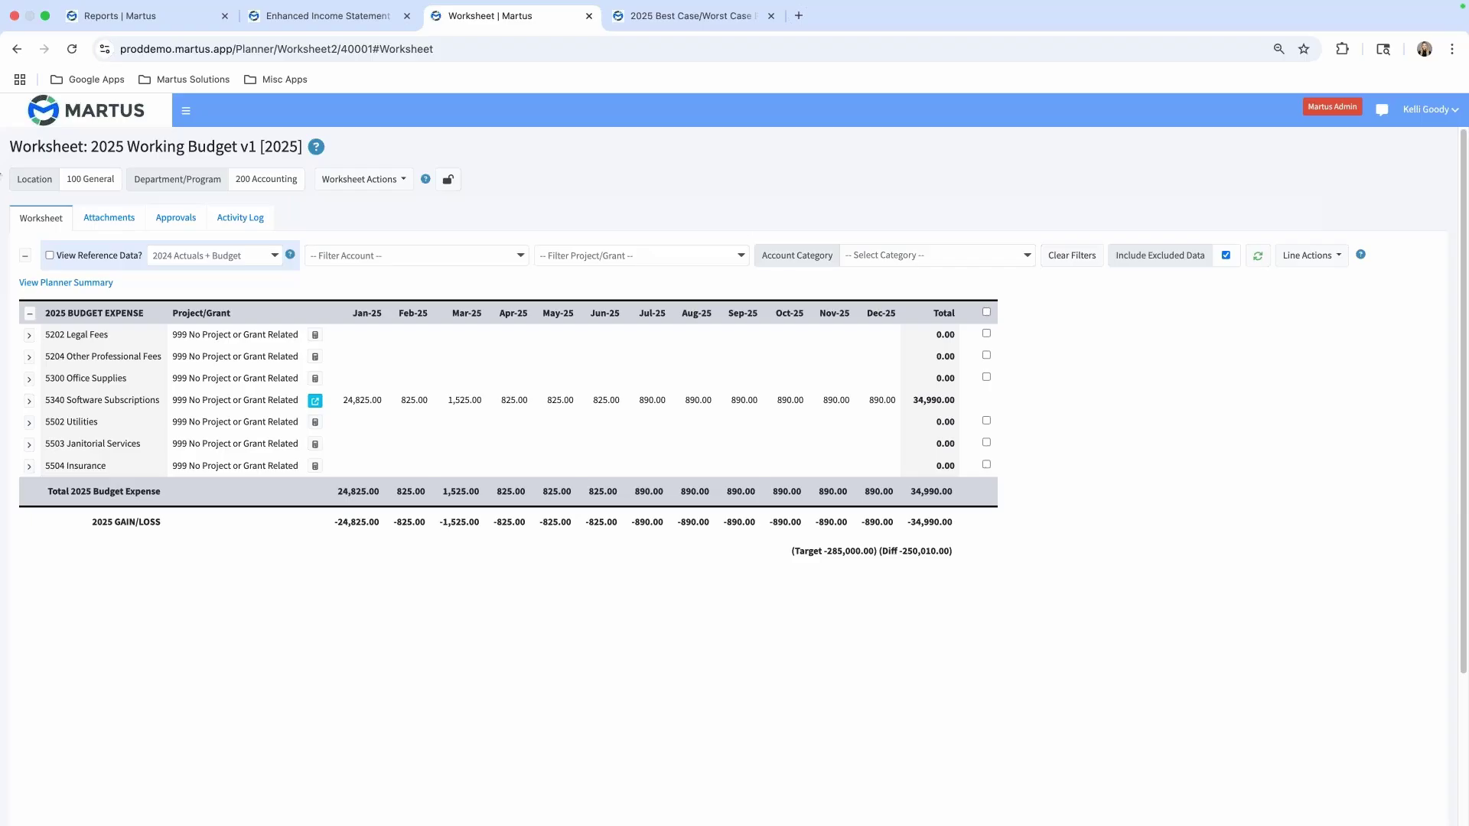
pyautogui.click(49, 255)
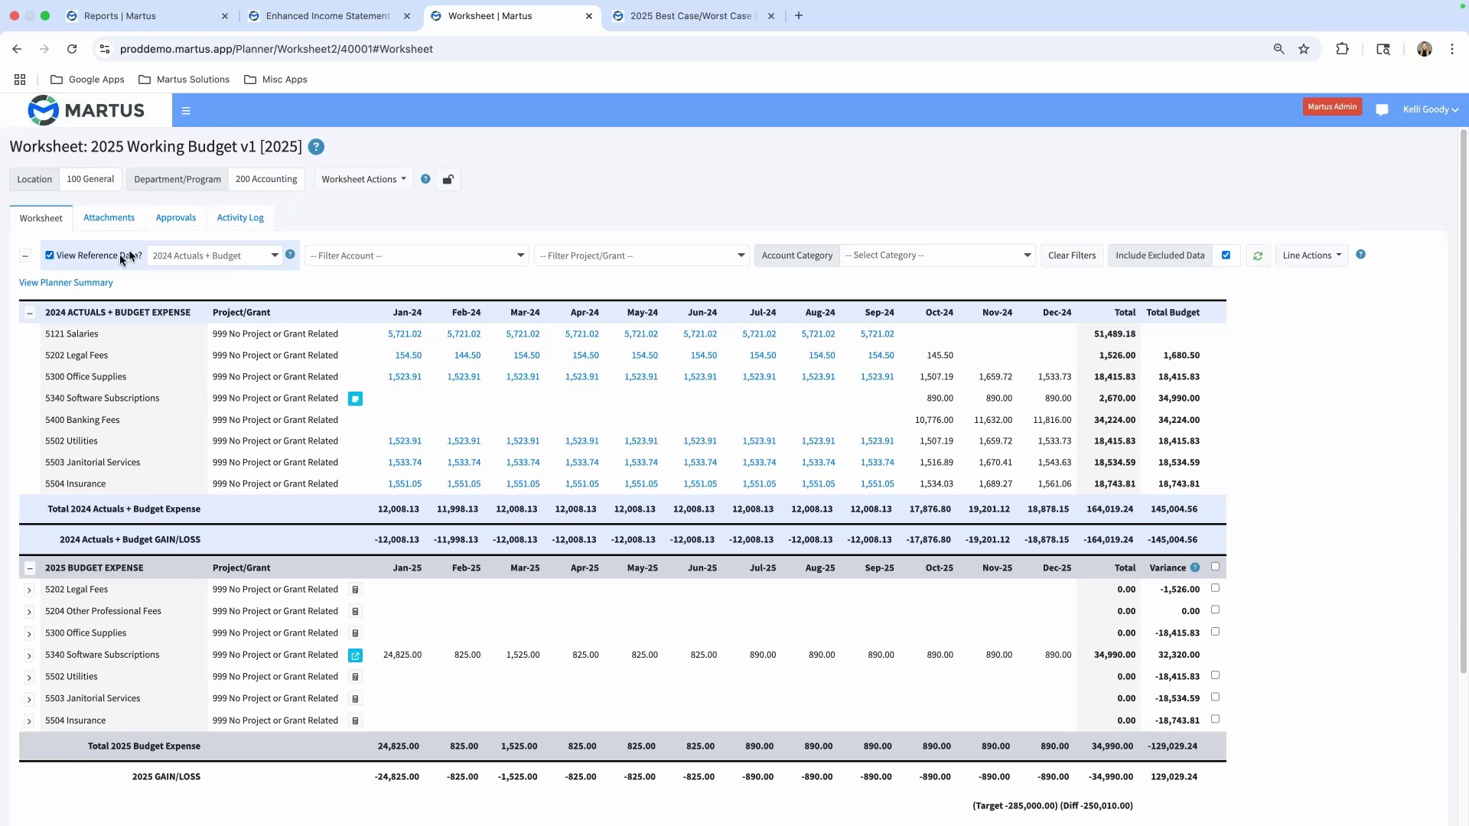
pyautogui.click(50, 256)
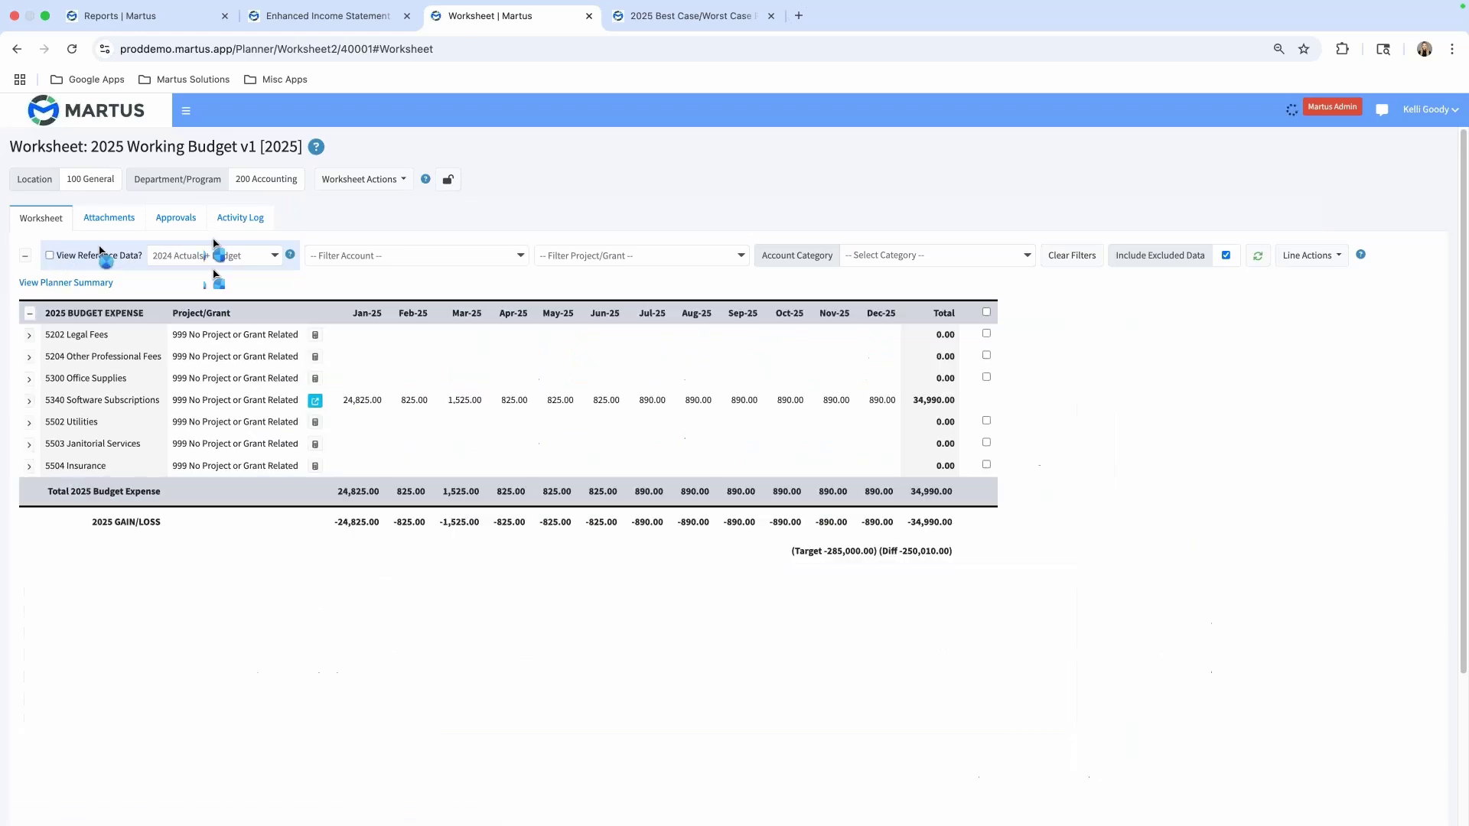
# Initialize the worksheet at 100% with 2024 actual numbers for Jan-25 to Sep-25 and 2024 budget numbers for Oct-25 to Dec-25
pyautogui.click(357, 184)
pyautogui.click(354, 227)
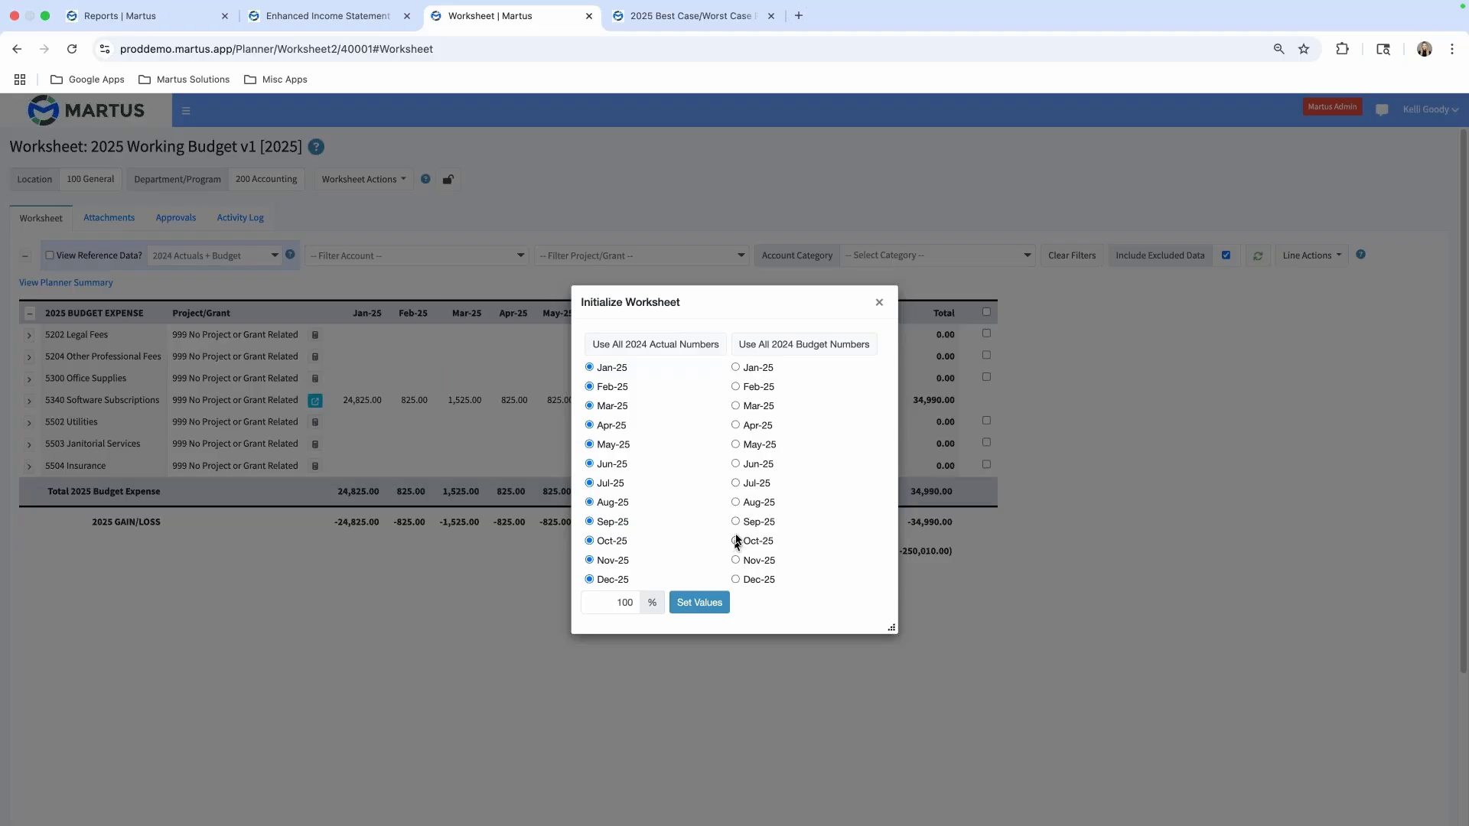
pyautogui.click(736, 540)
pyautogui.click(735, 560)
pyautogui.click(736, 579)
pyautogui.click(633, 603)
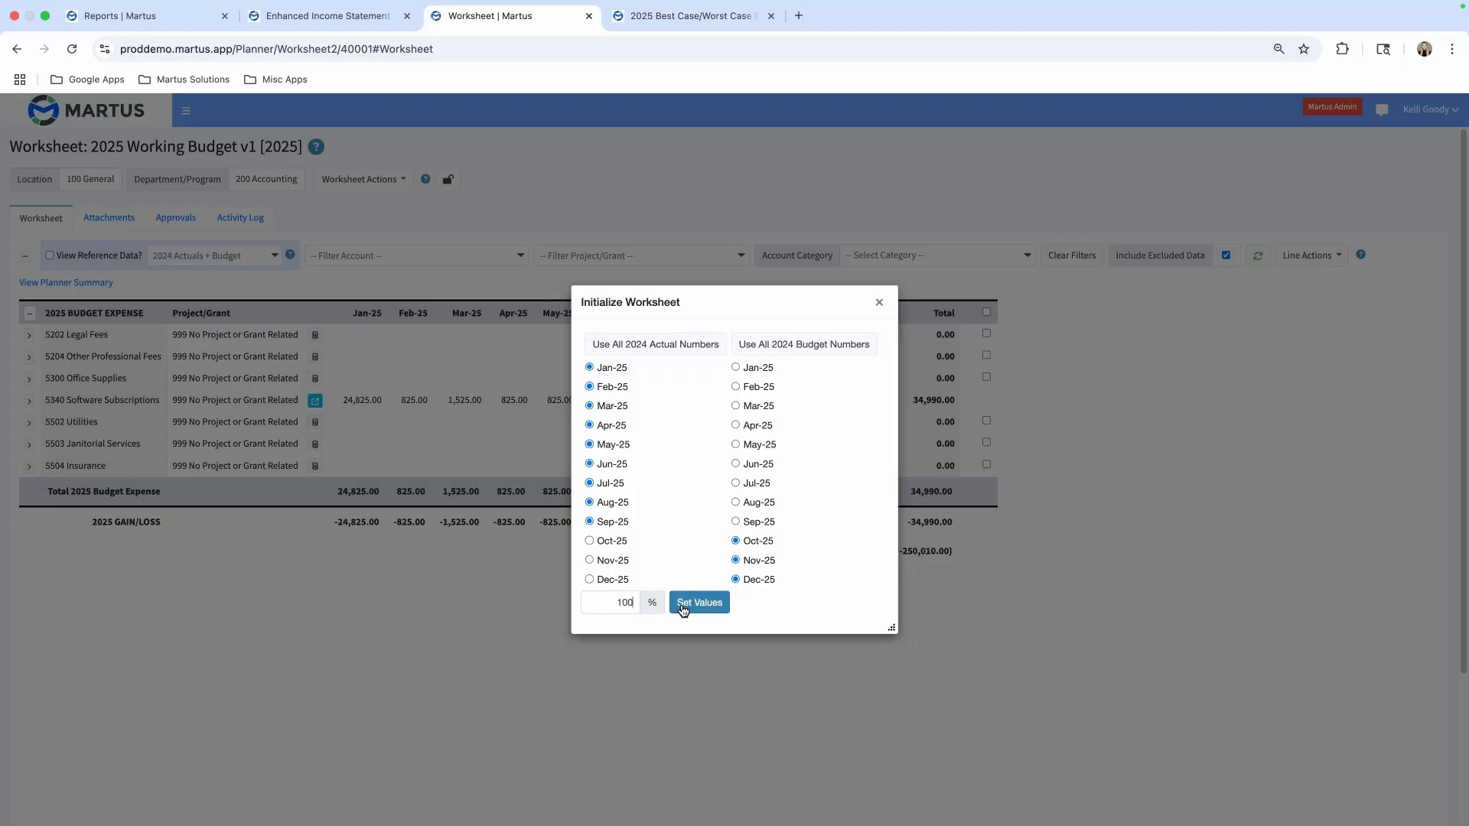
pyautogui.click(696, 605)
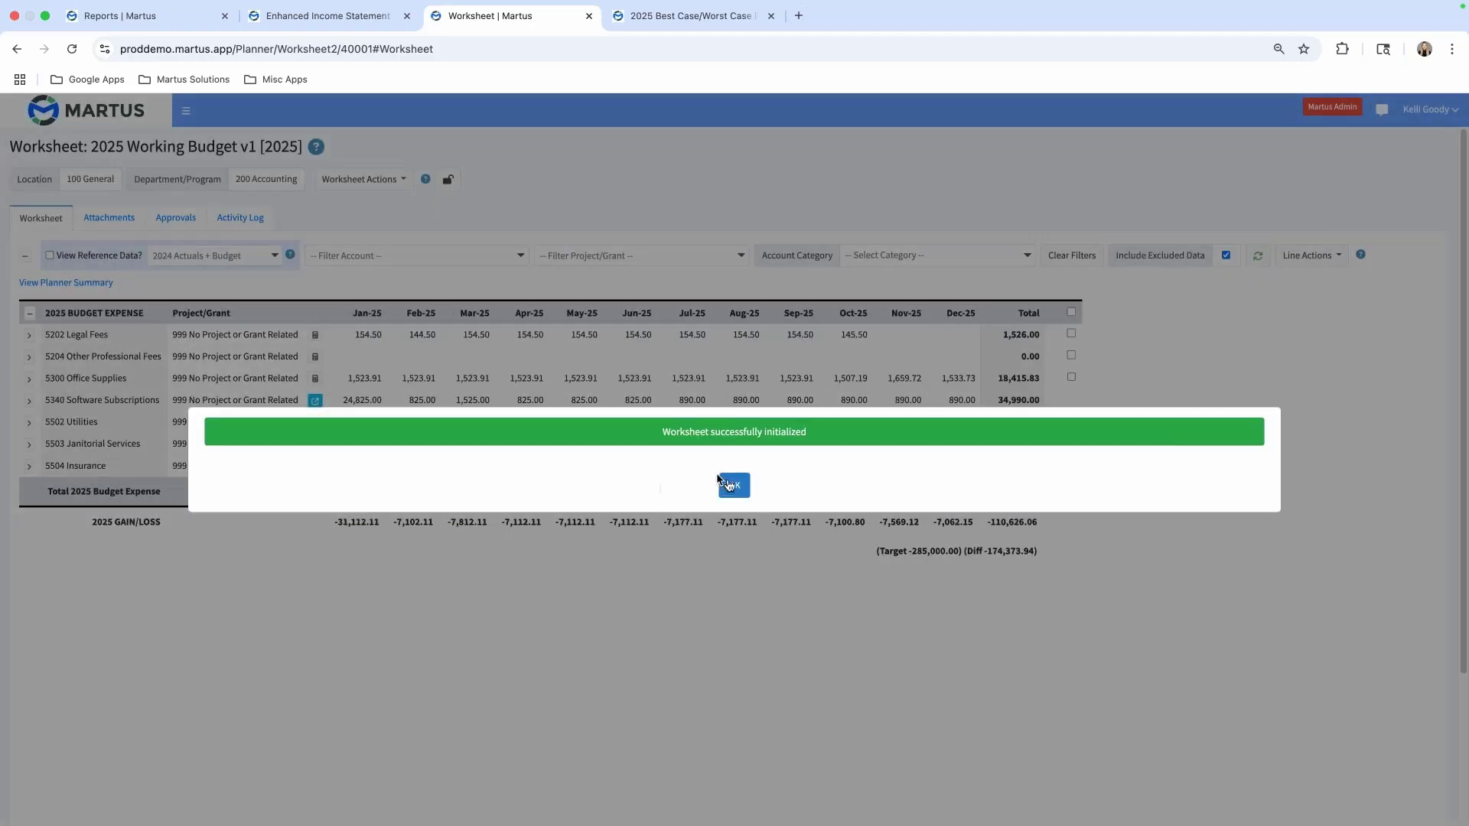
pyautogui.click(730, 485)
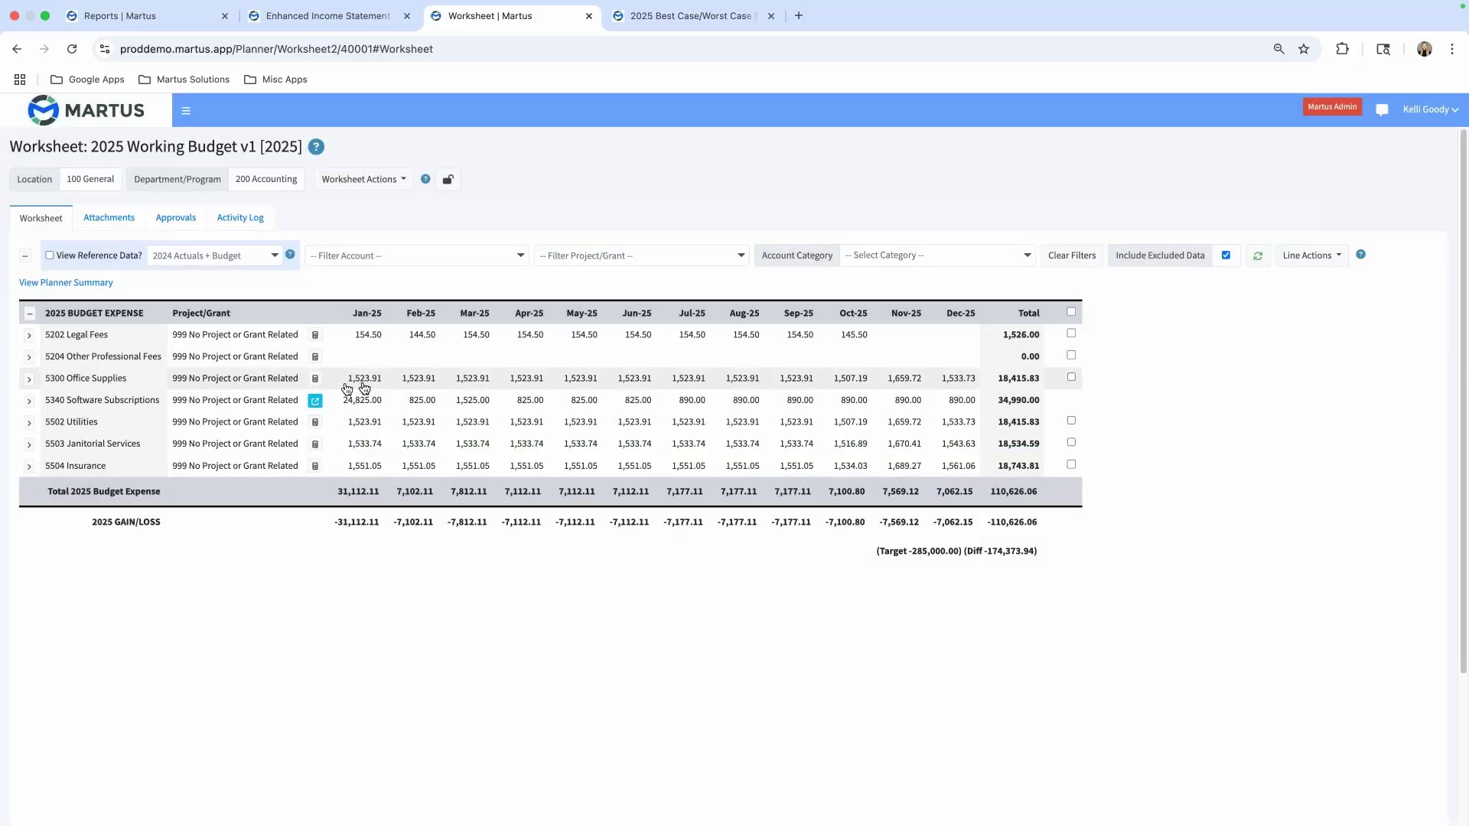
pyautogui.click(364, 384)
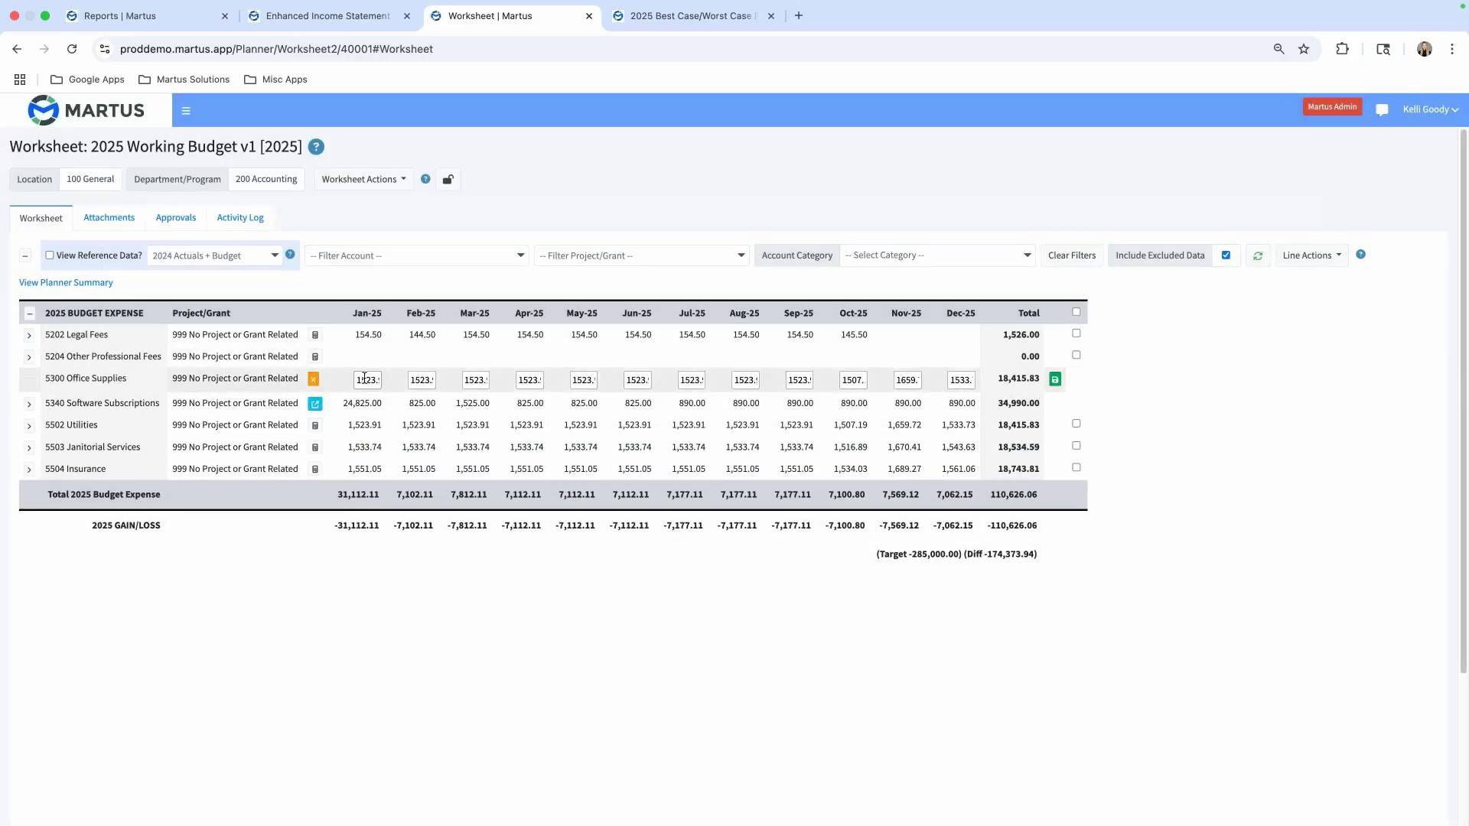
pyautogui.moveTo(361, 378); pyautogui.dragTo(374, 380)
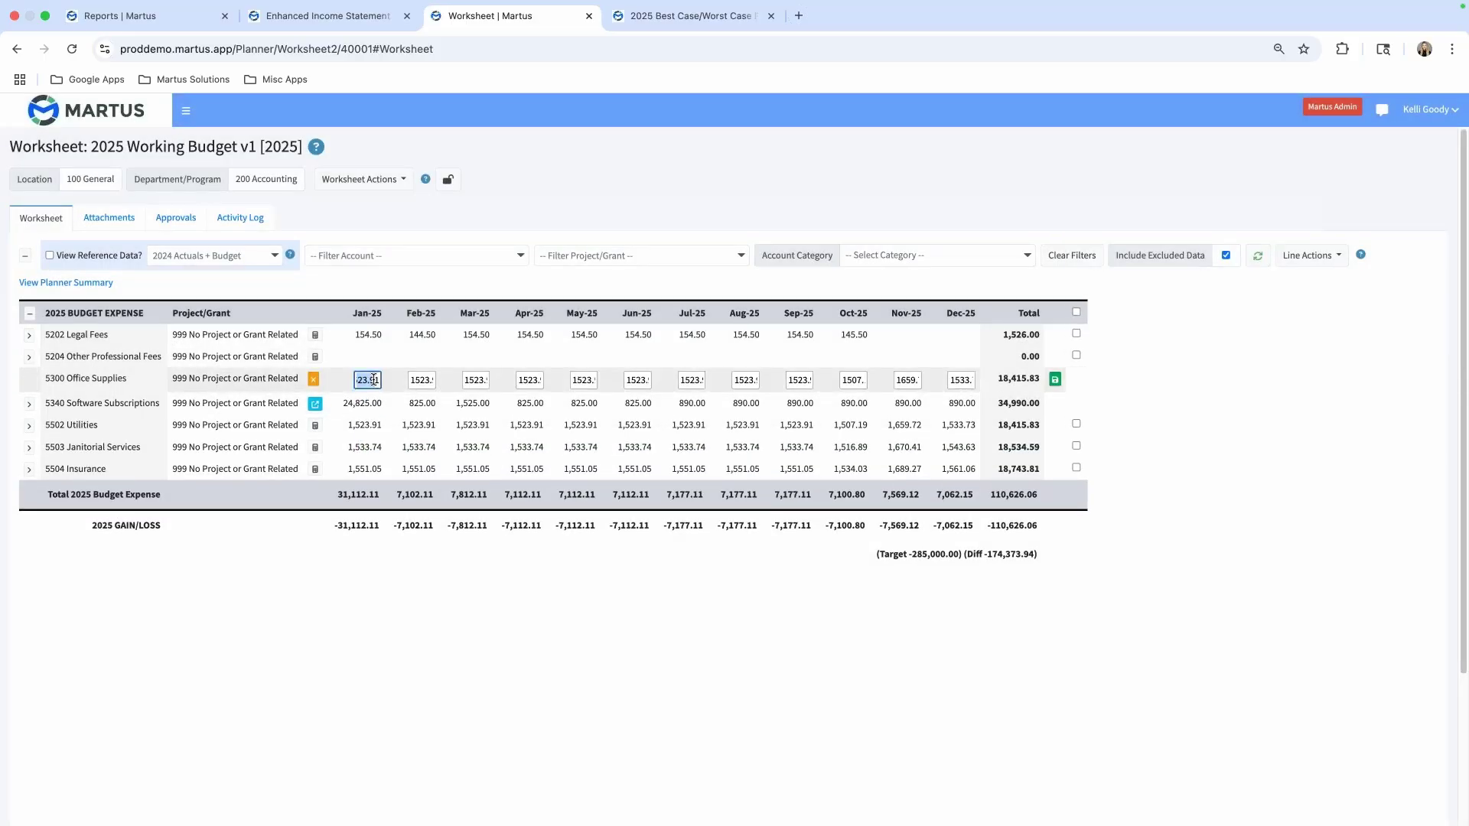
pyautogui.click(313, 380)
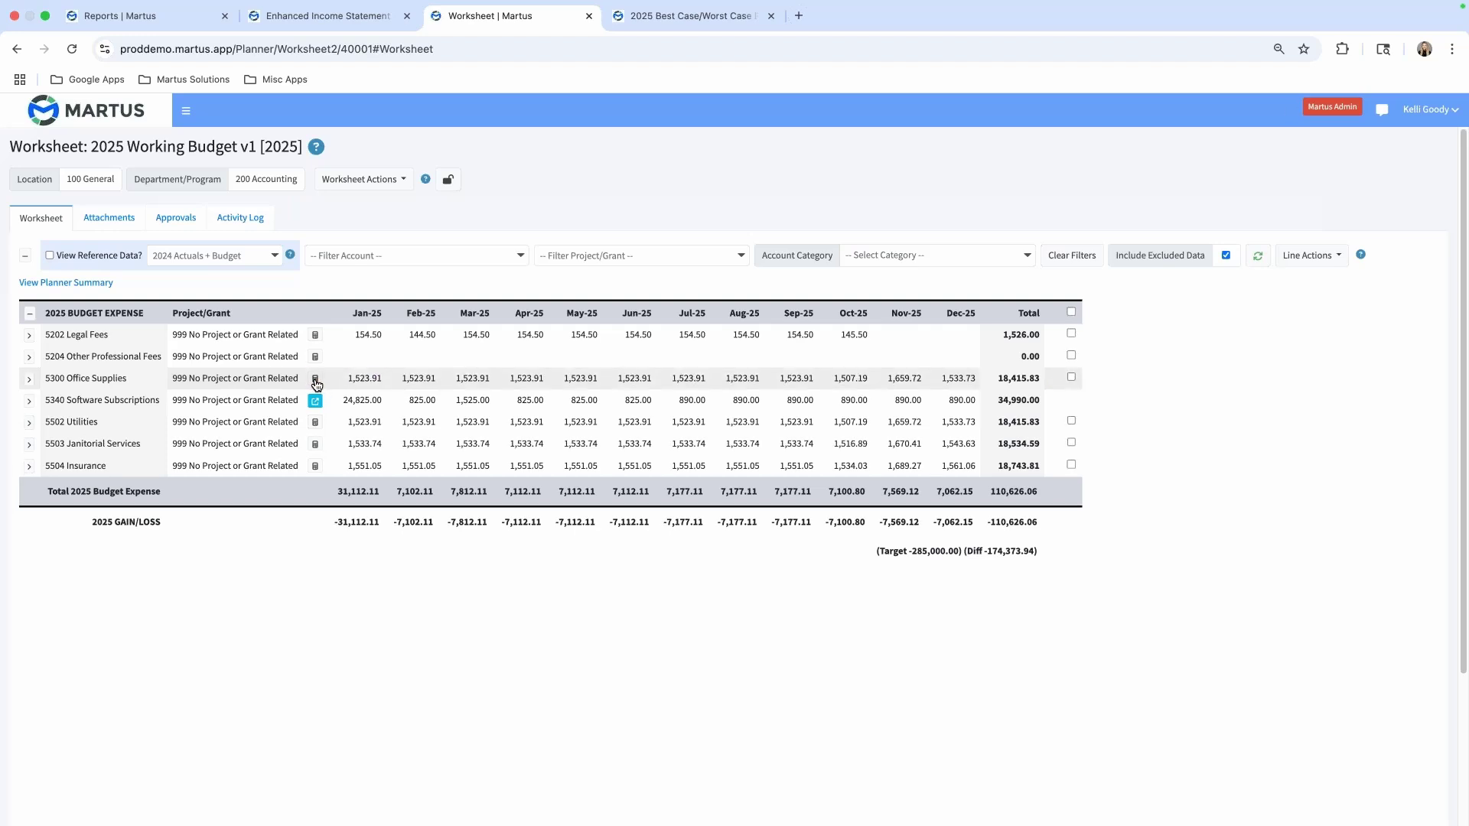
# Open the 5300 Office Supplies line's adjustment settings and preview a monthly amount of 100 from Jan-25 to Dec-25
pyautogui.click(315, 380)
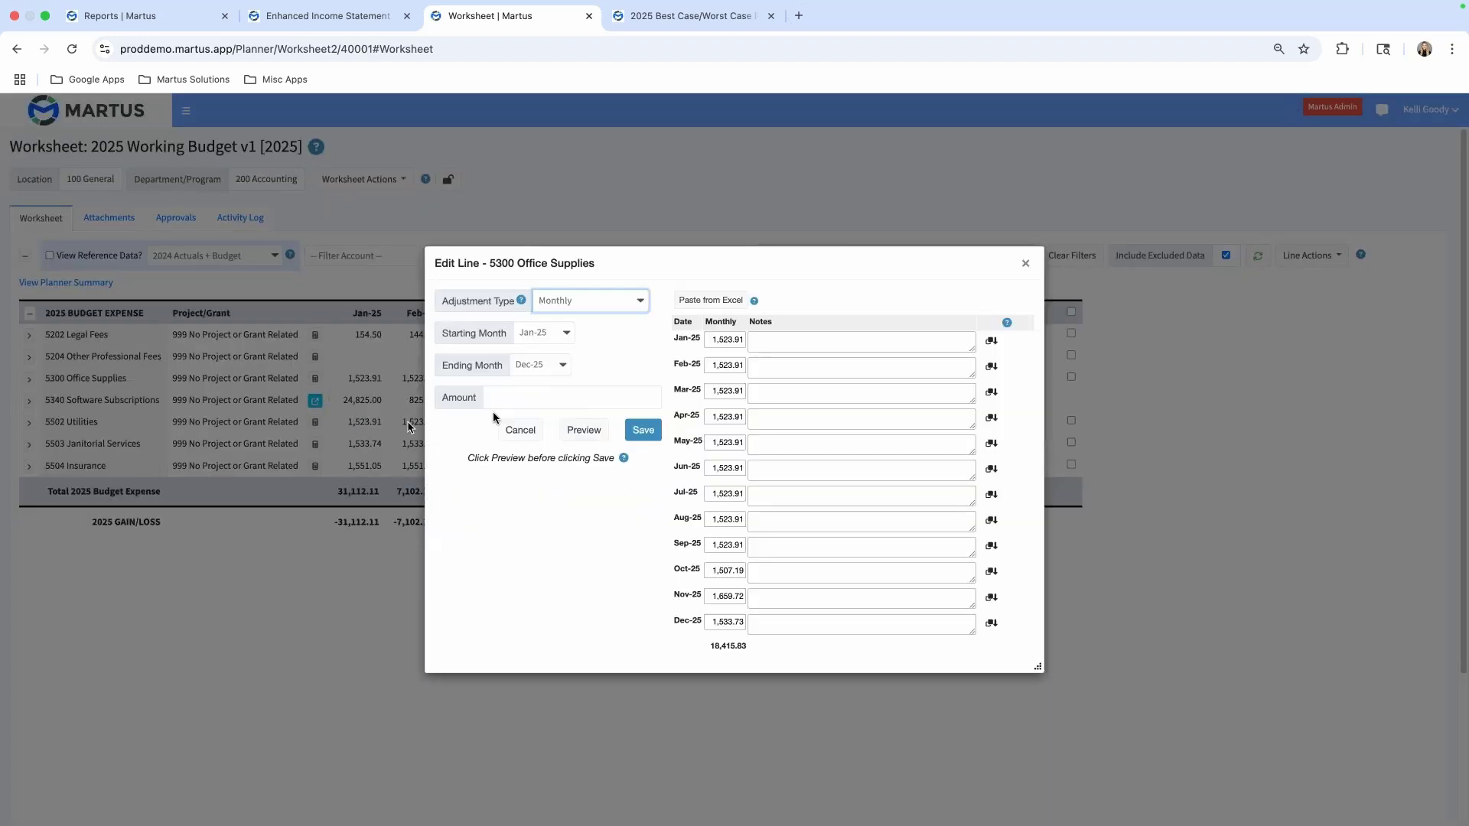
pyautogui.click(635, 300)
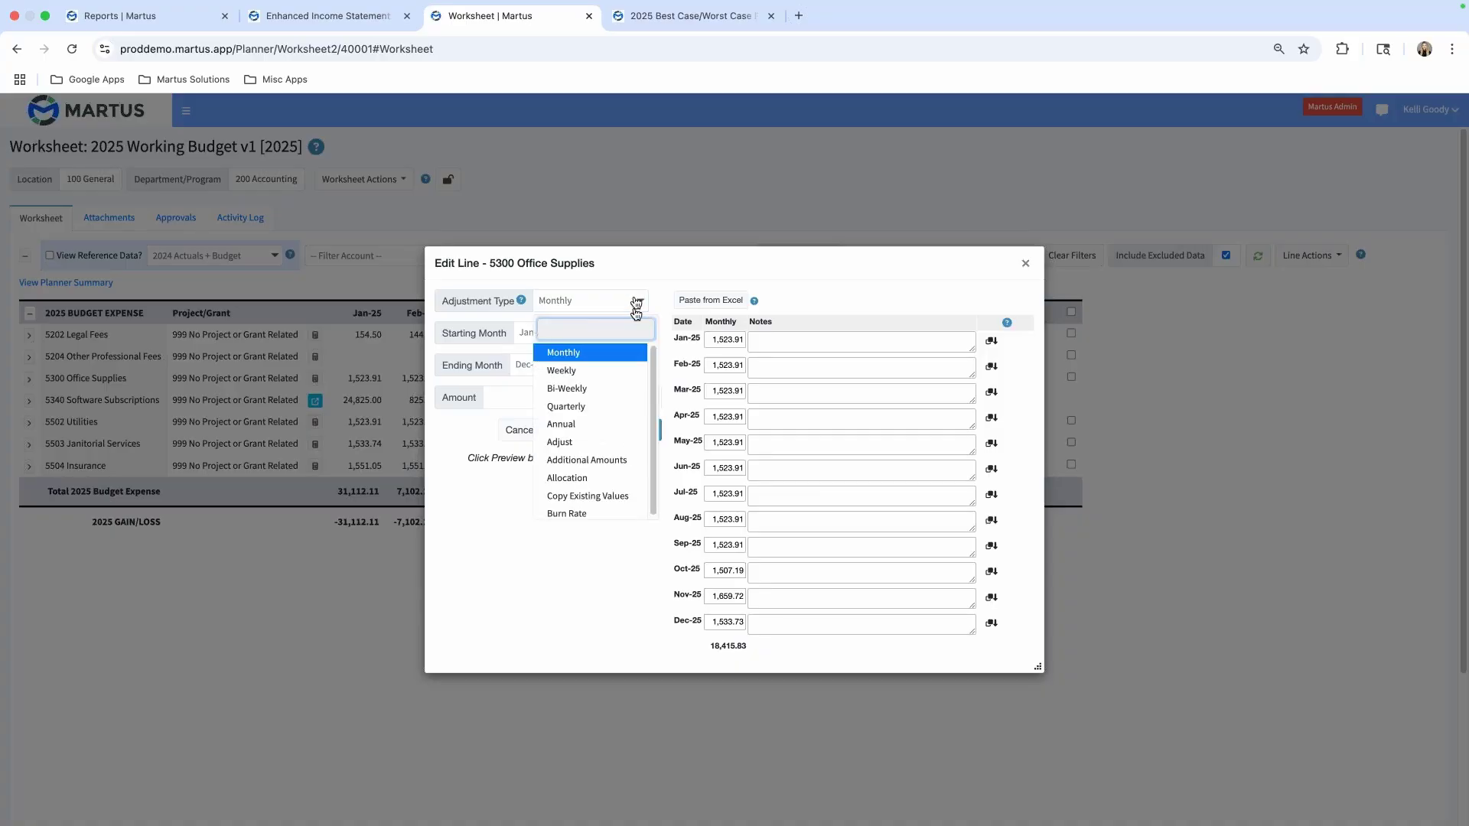
pyautogui.click(672, 268)
pyautogui.click(562, 399)
pyautogui.write('1')
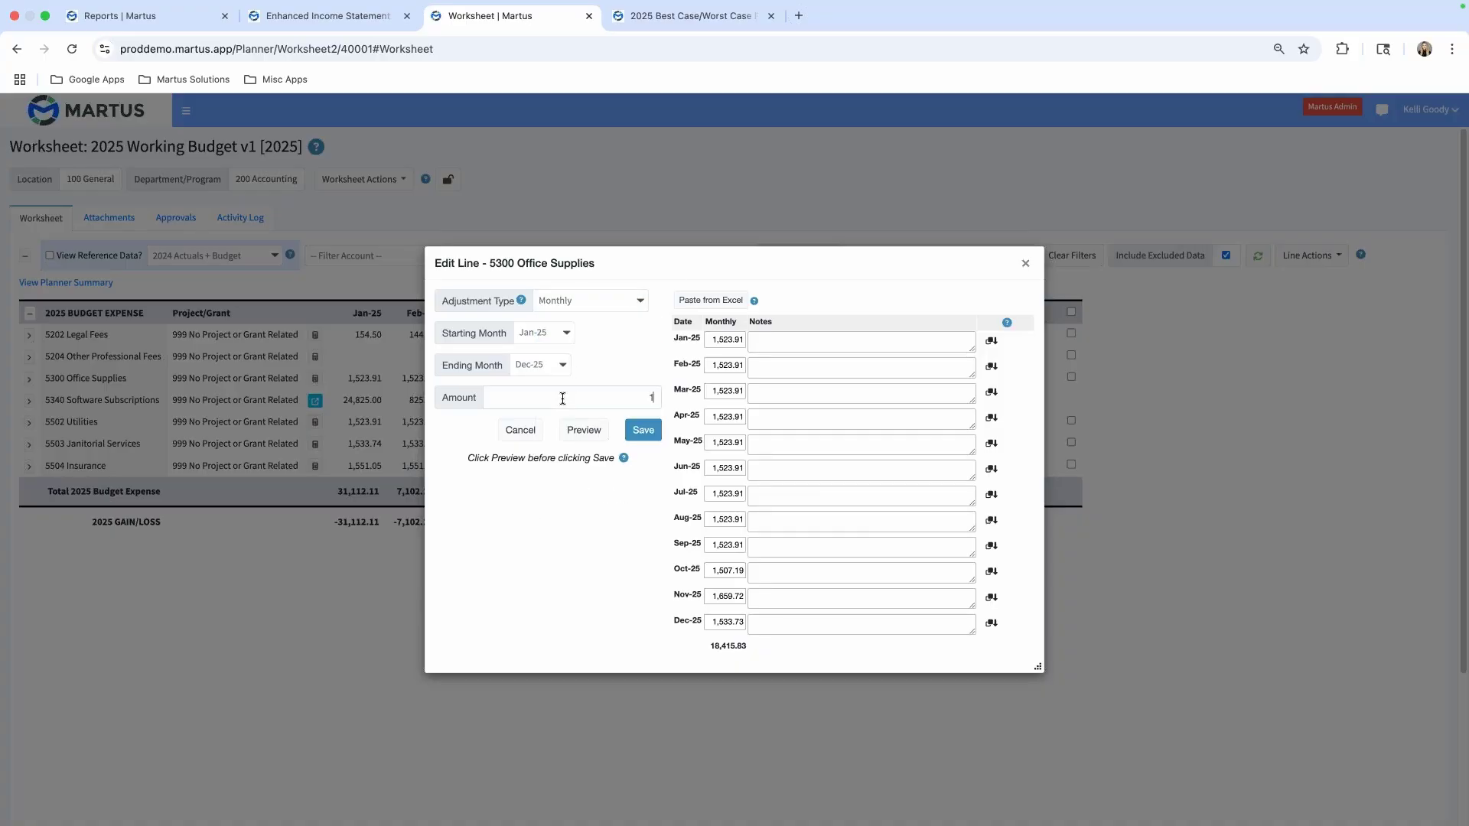
pyautogui.write('00')
pyautogui.click(585, 430)
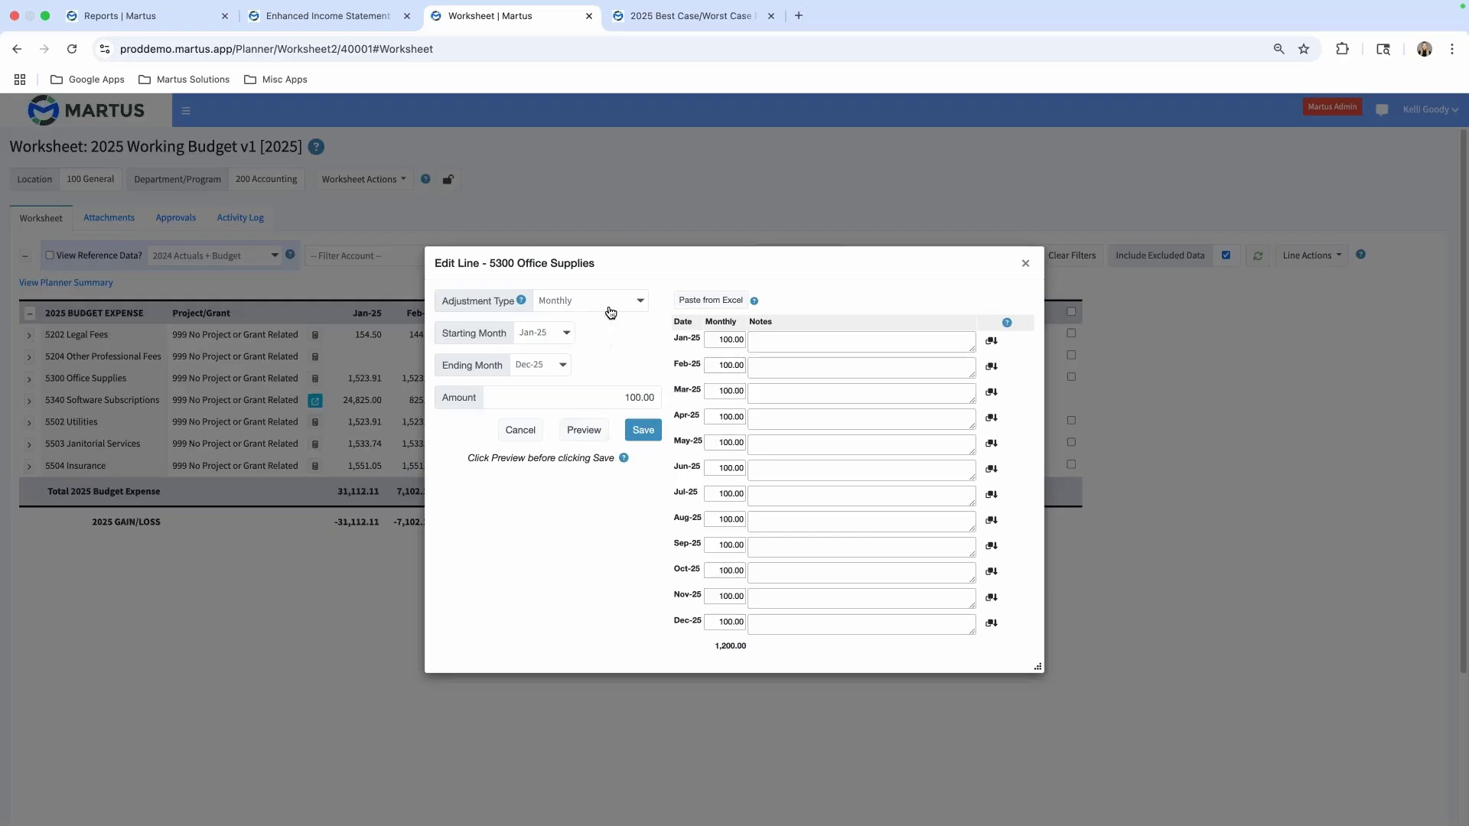
# Preview the Office Supplies line with values copied from the 12-Month Trailing Actuals, adjusted by 105%
pyautogui.click(610, 312)
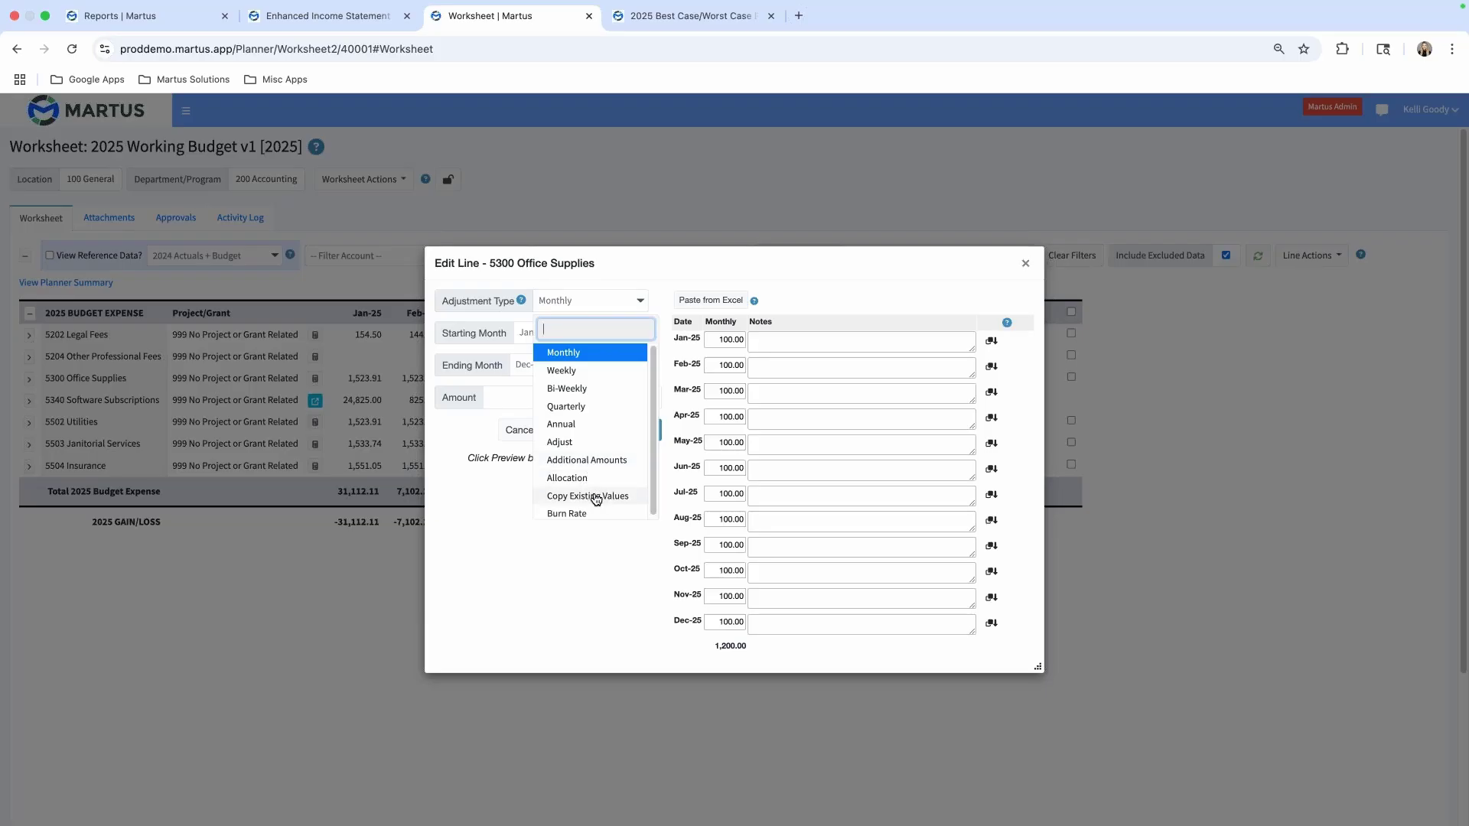
pyautogui.click(596, 496)
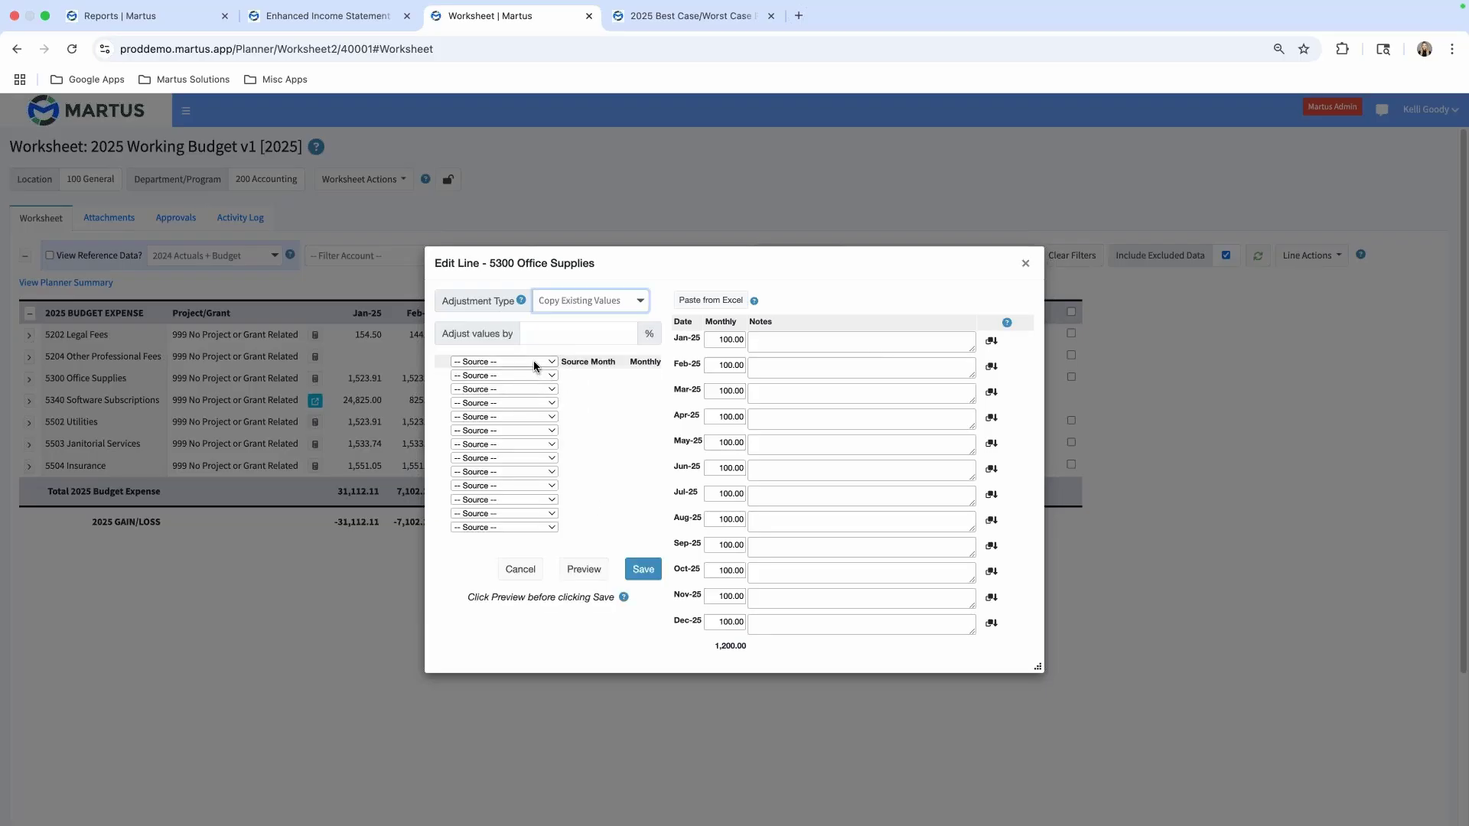
pyautogui.click(533, 363)
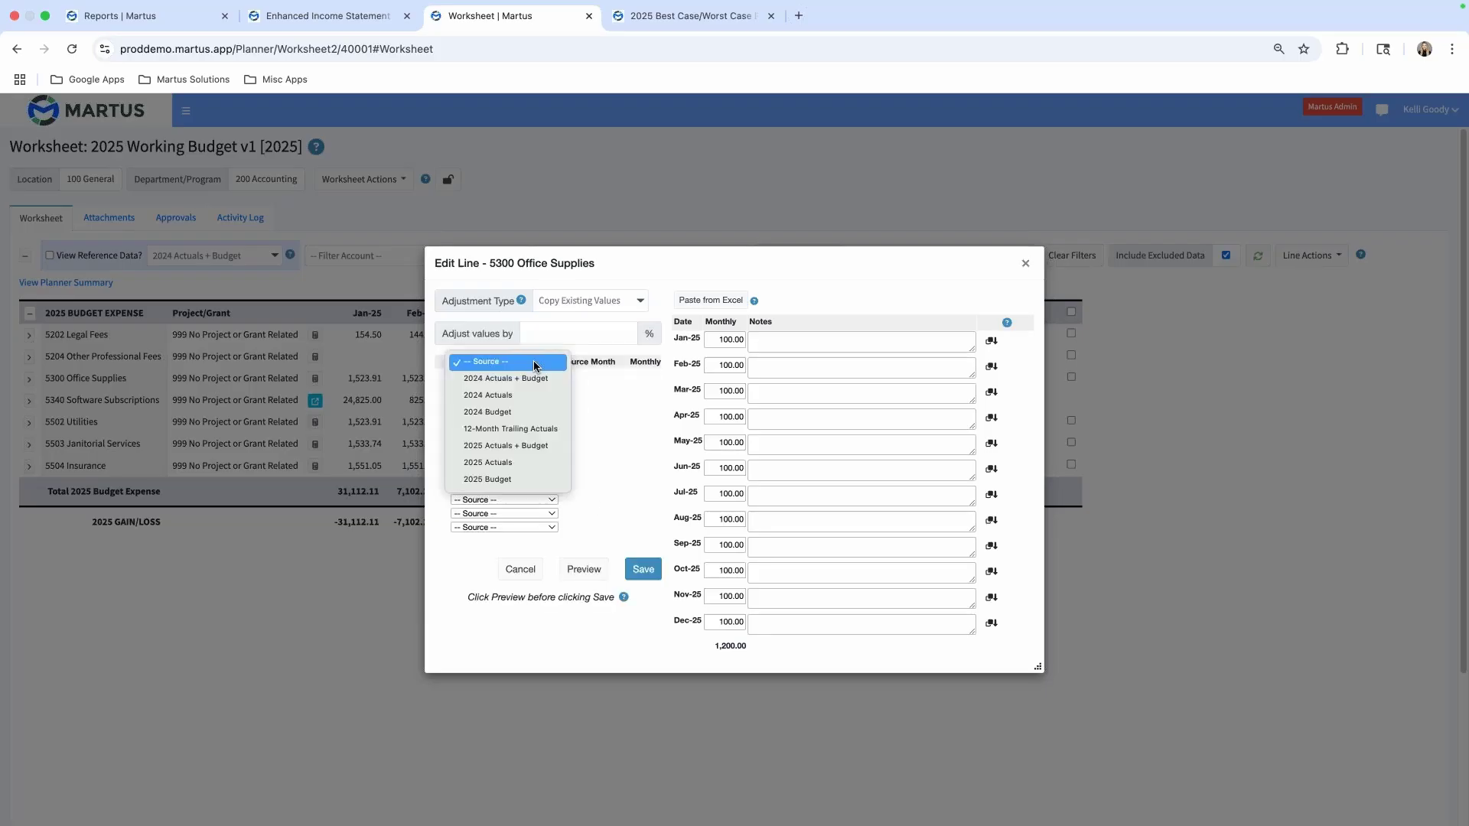
pyautogui.click(537, 429)
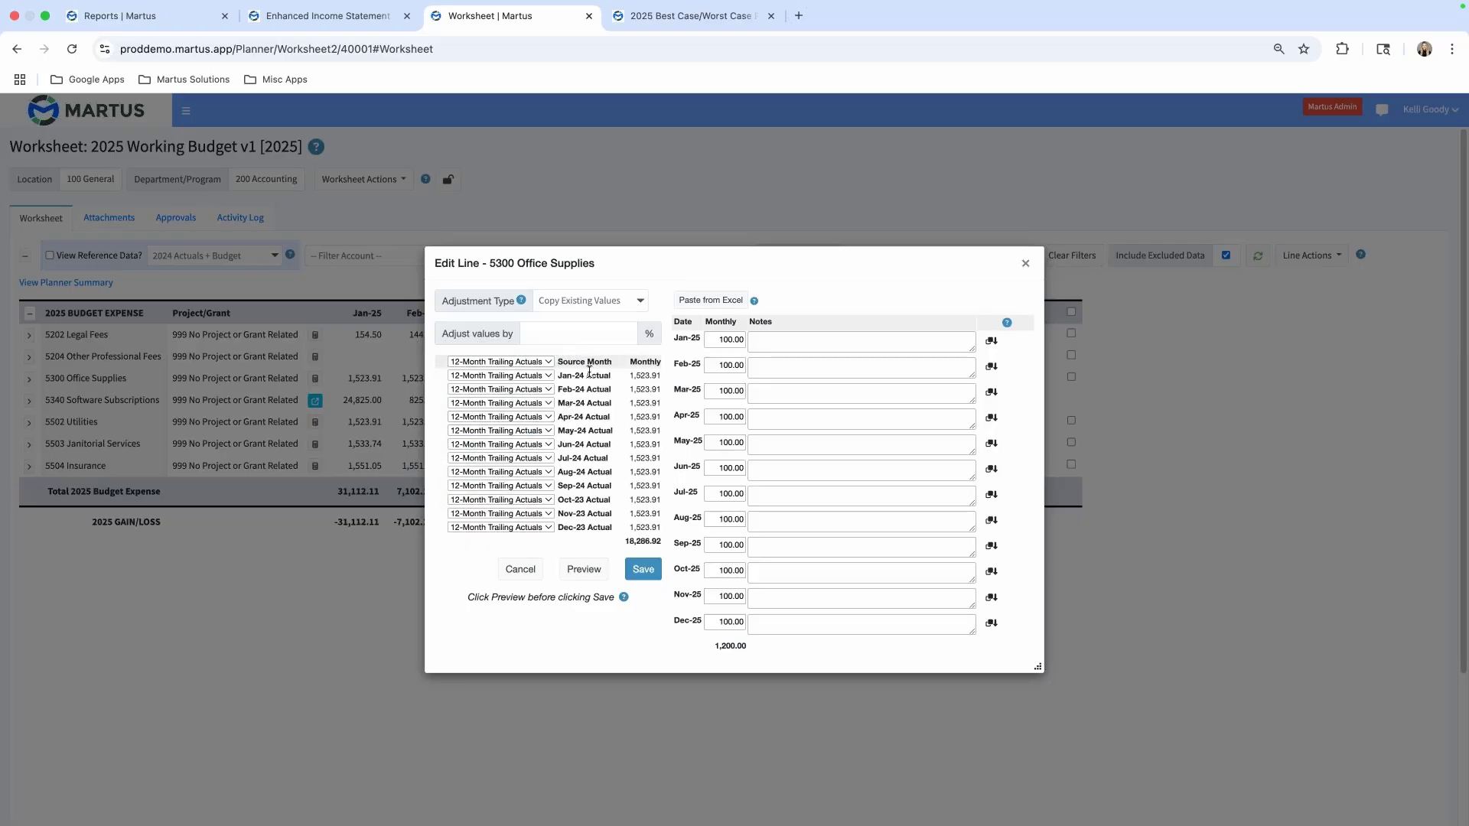
pyautogui.click(567, 335)
pyautogui.write('105')
pyautogui.click(576, 569)
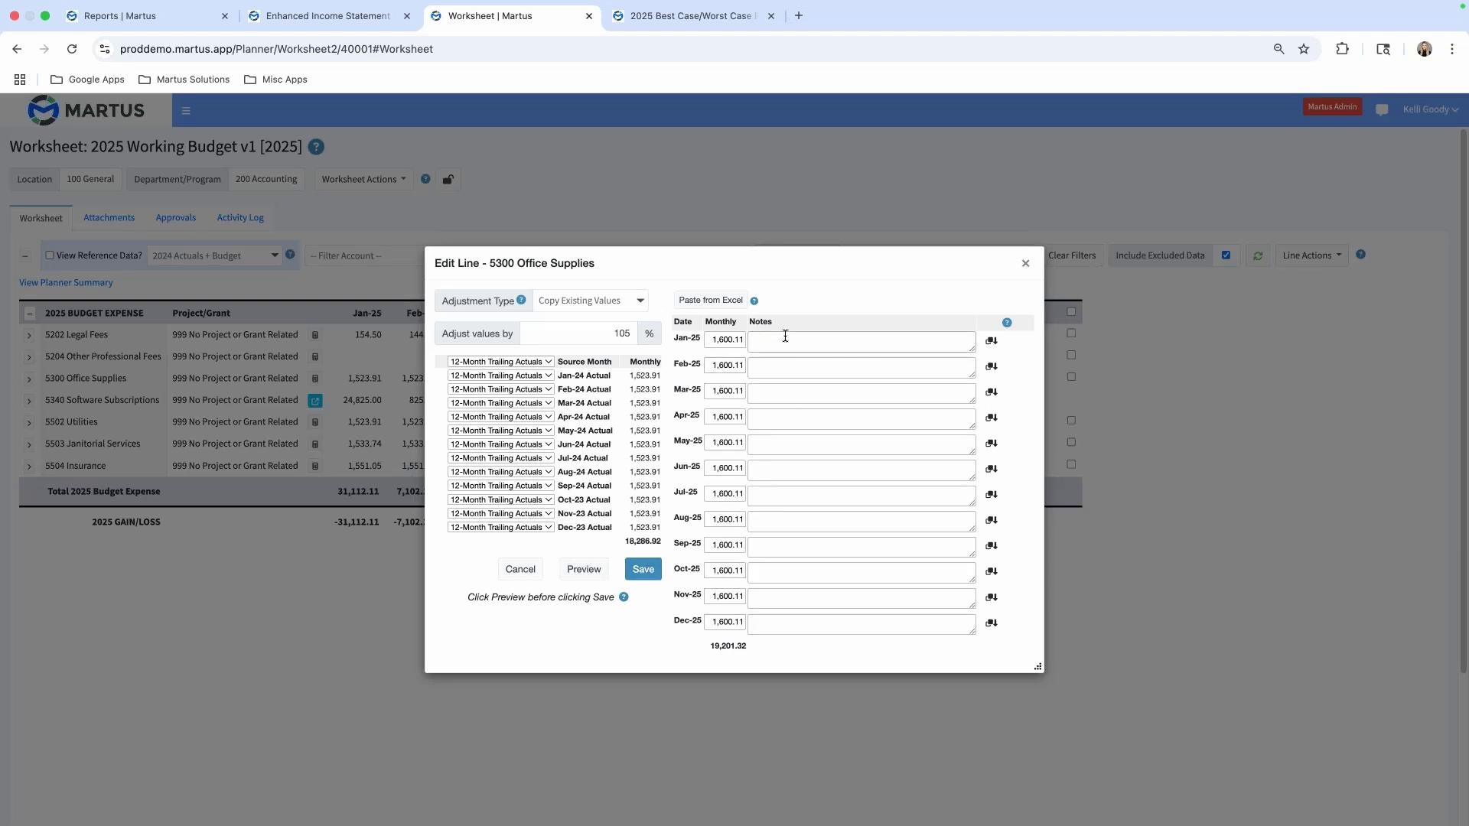
# Add a note to the Jan-25 amount and save the 5300 Office Supplies line
pyautogui.click(785, 336)
pyautogui.write('mp')
pyautogui.write('nptes')
pyautogui.click(648, 567)
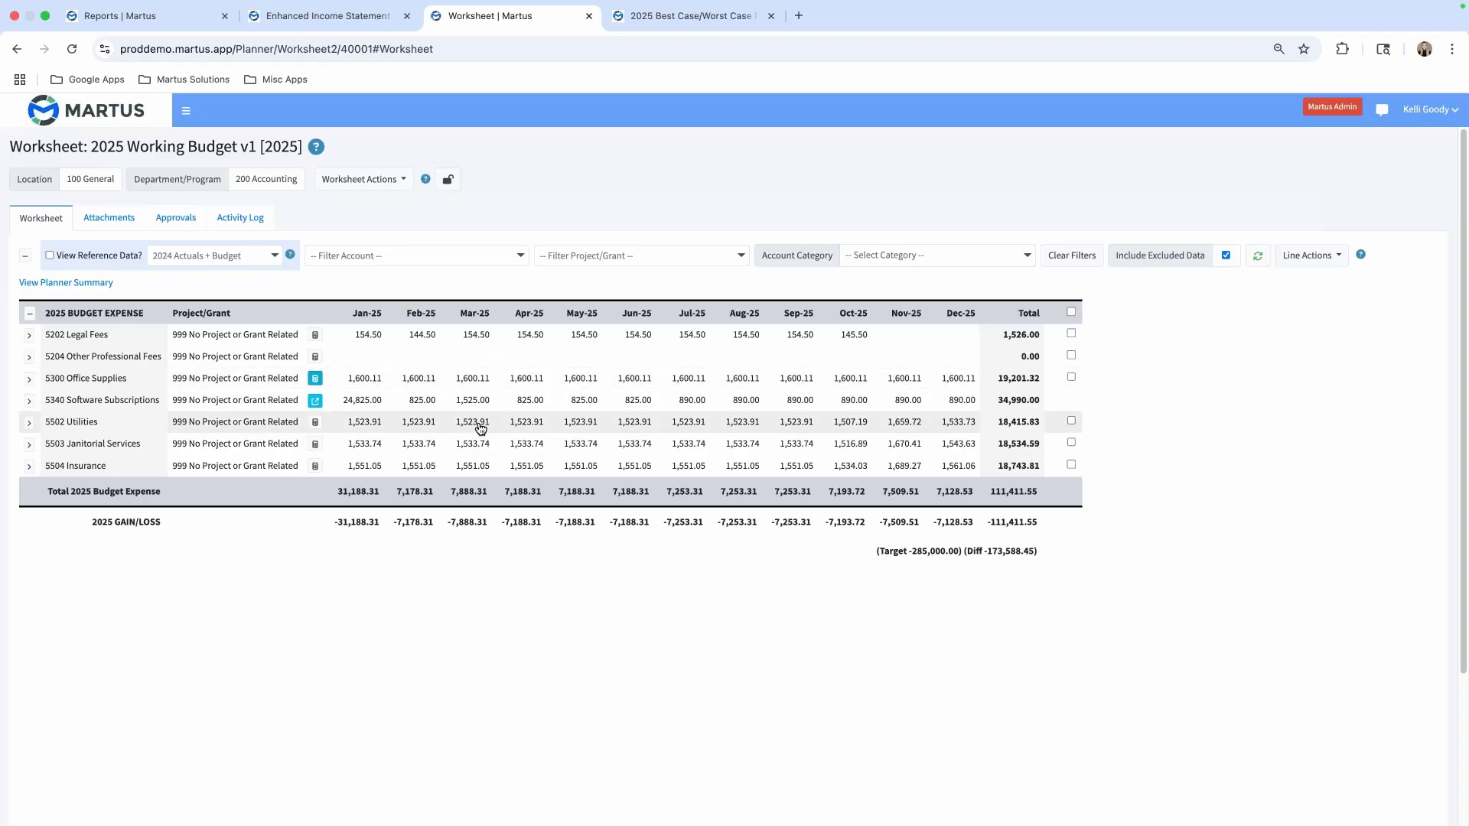
# Examine the special purpose worksheet behind 5340 Software Subscriptions, including its expense summary, and return to the budget worksheet
pyautogui.scroll(-1, 513, 421)
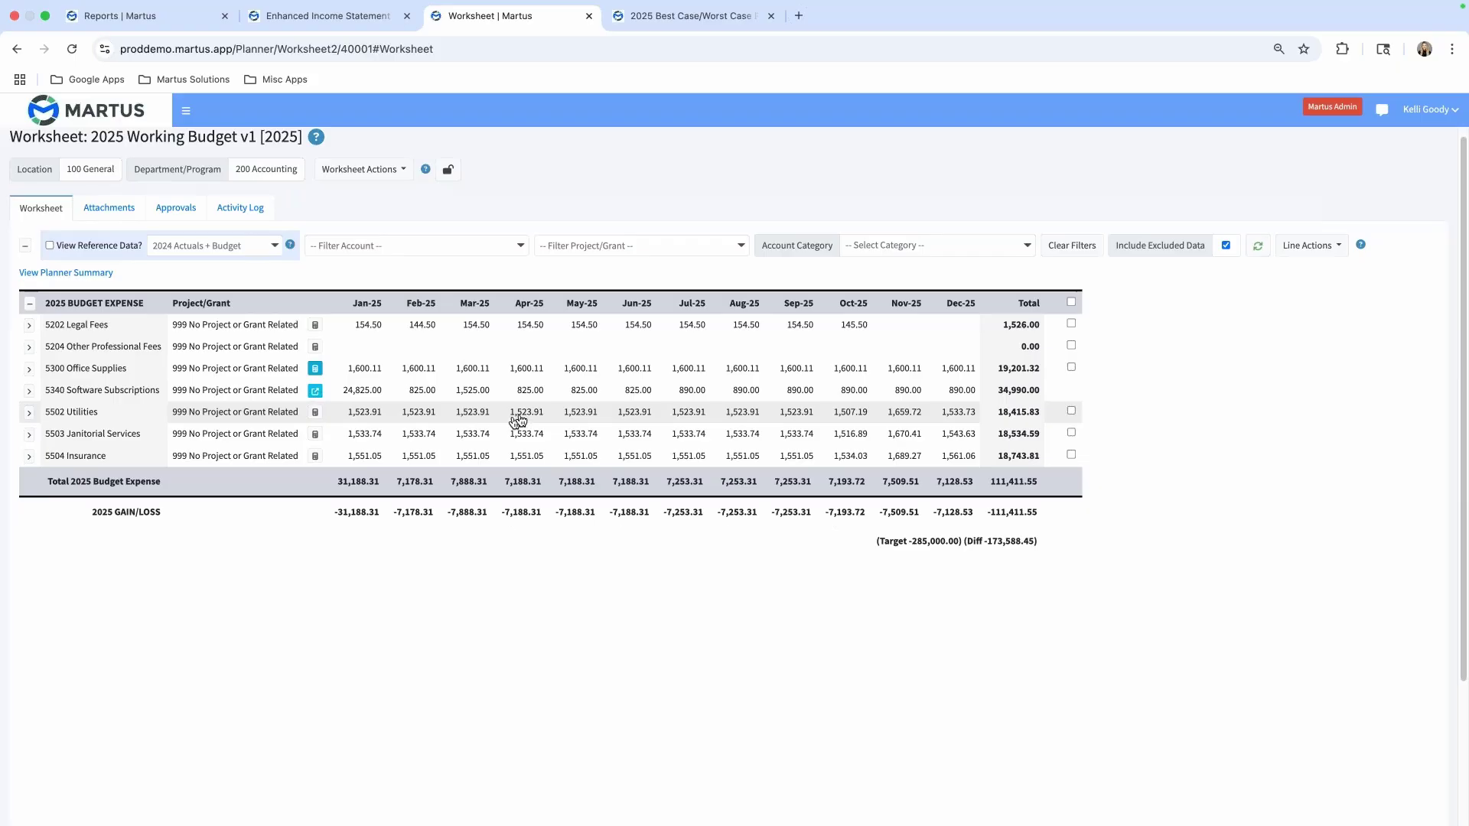
pyautogui.scroll(-1, 521, 418)
pyautogui.scroll(2, 521, 418)
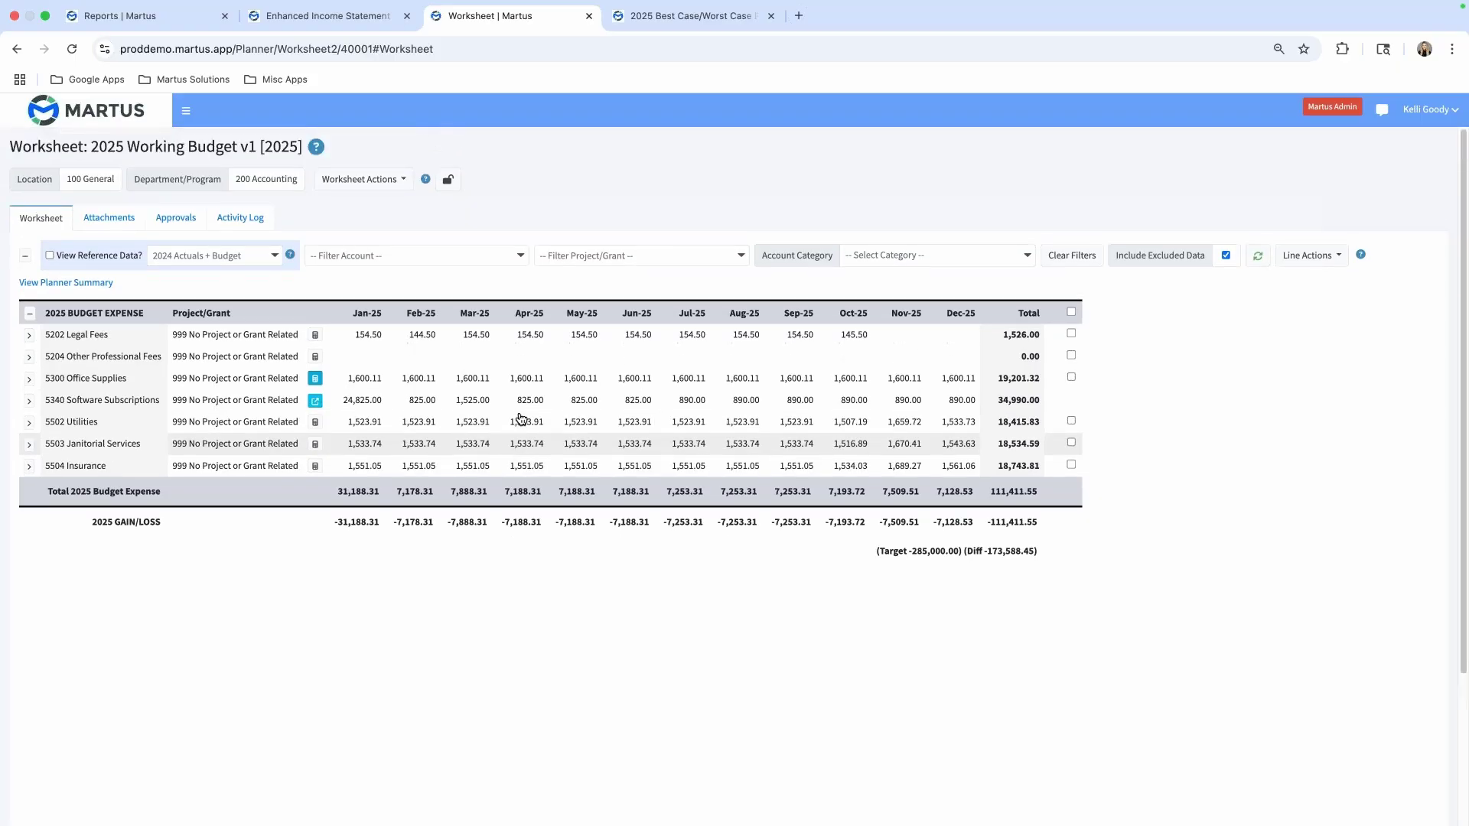
pyautogui.click(316, 402)
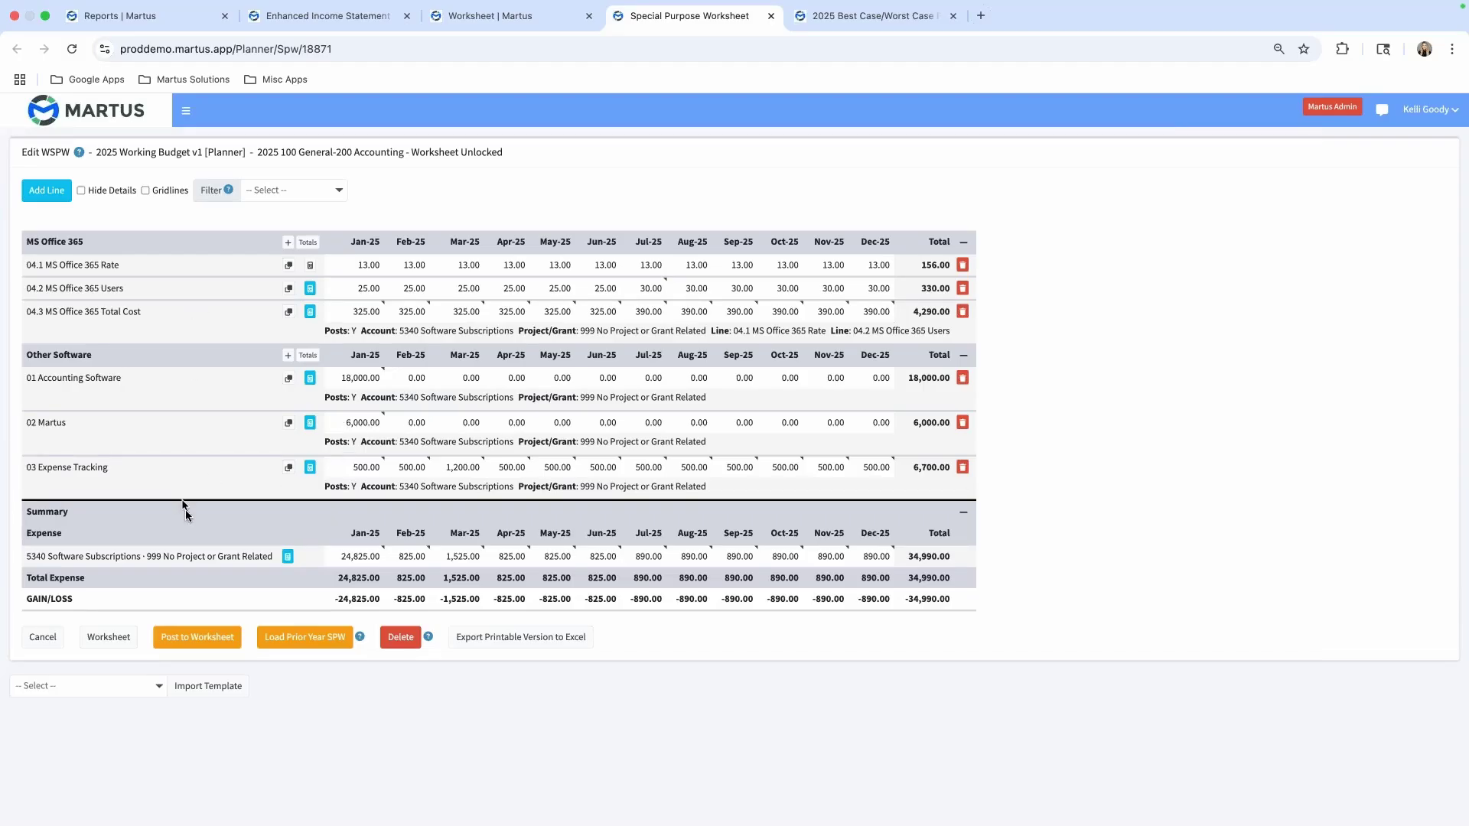
pyautogui.moveTo(71, 558); pyautogui.dragTo(881, 575)
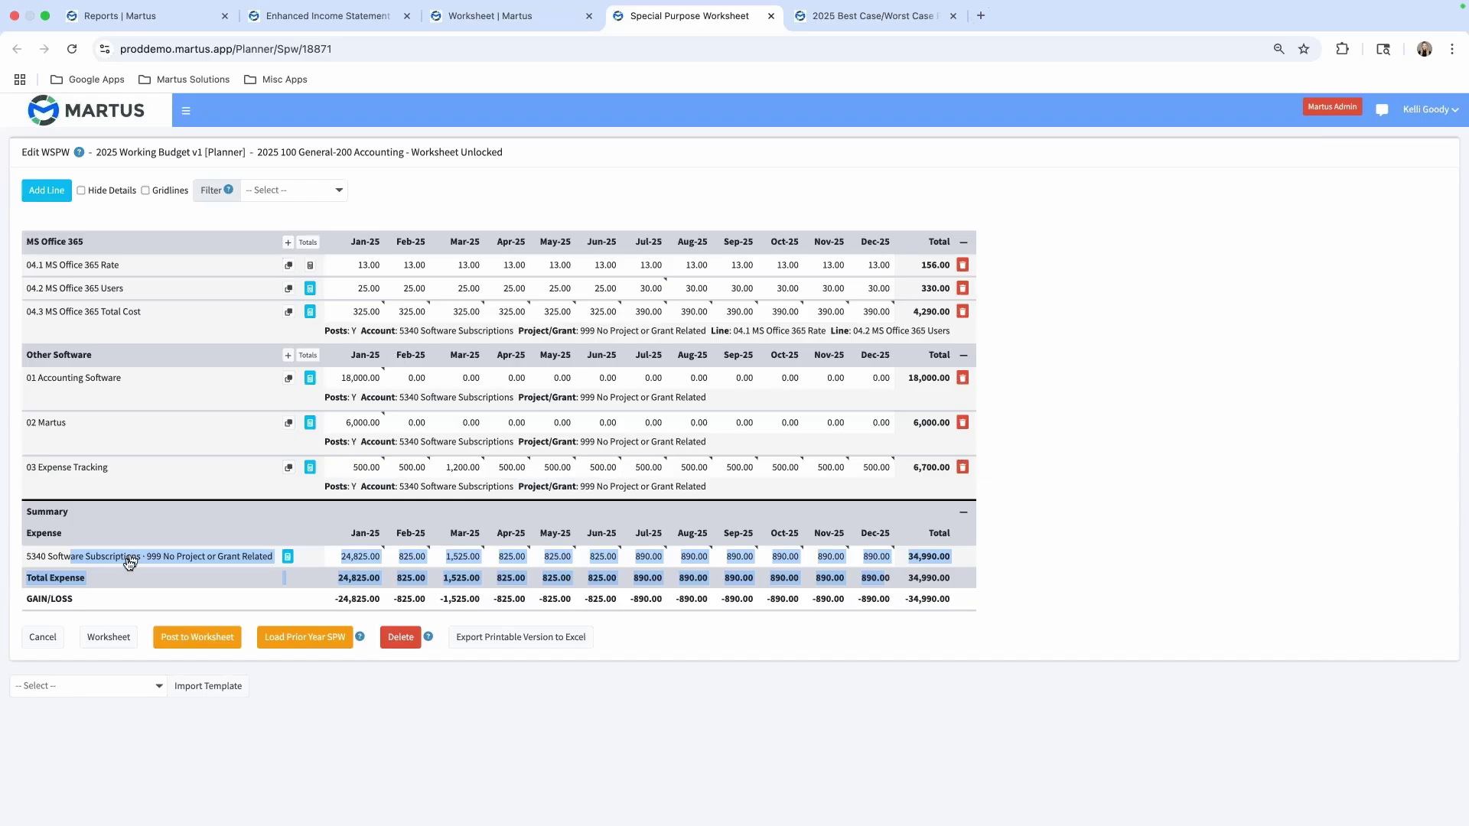
pyautogui.click(115, 635)
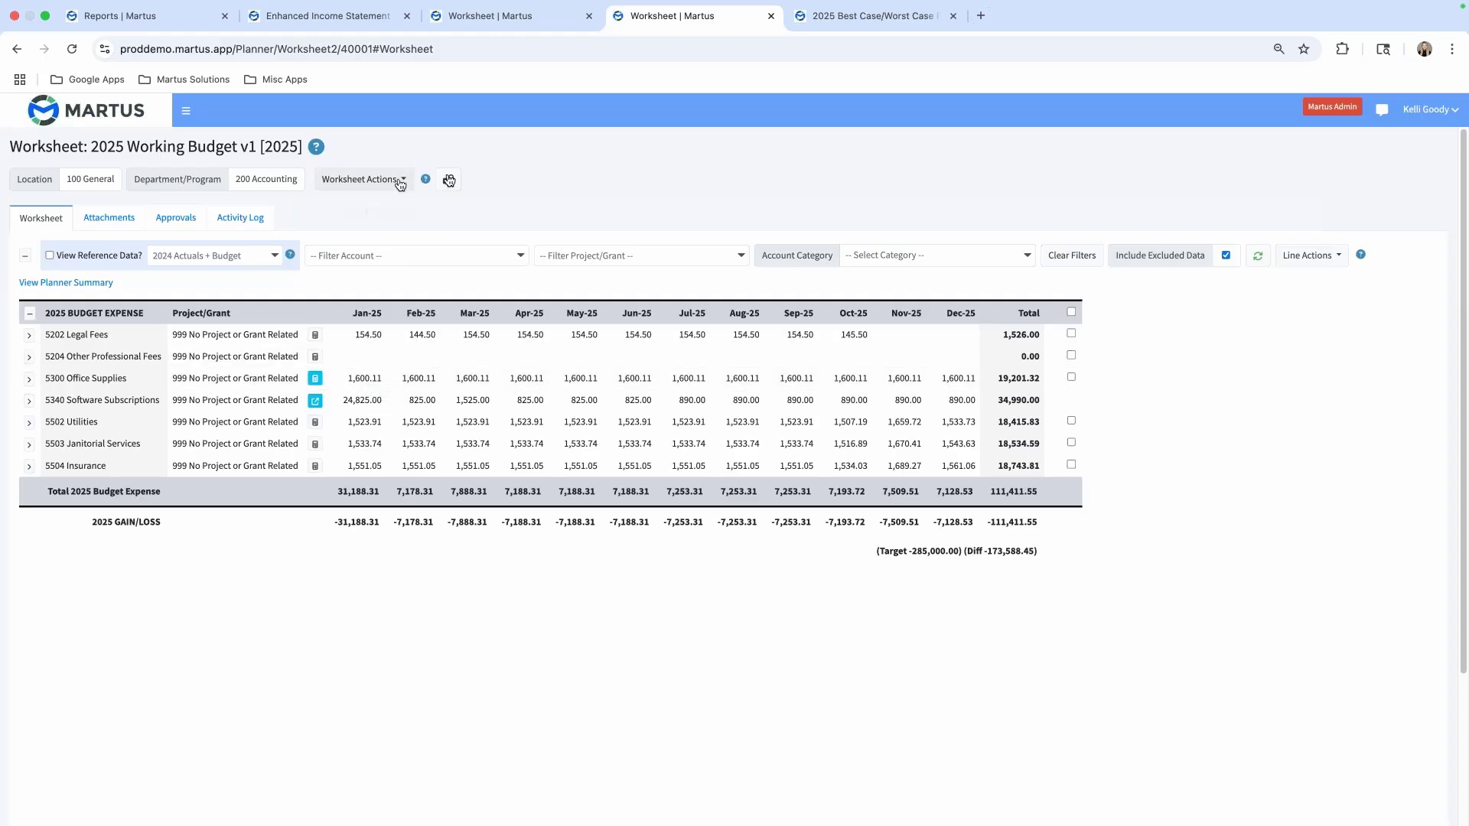
# Submit and lock the 200 Accounting worksheet
pyautogui.click(453, 181)
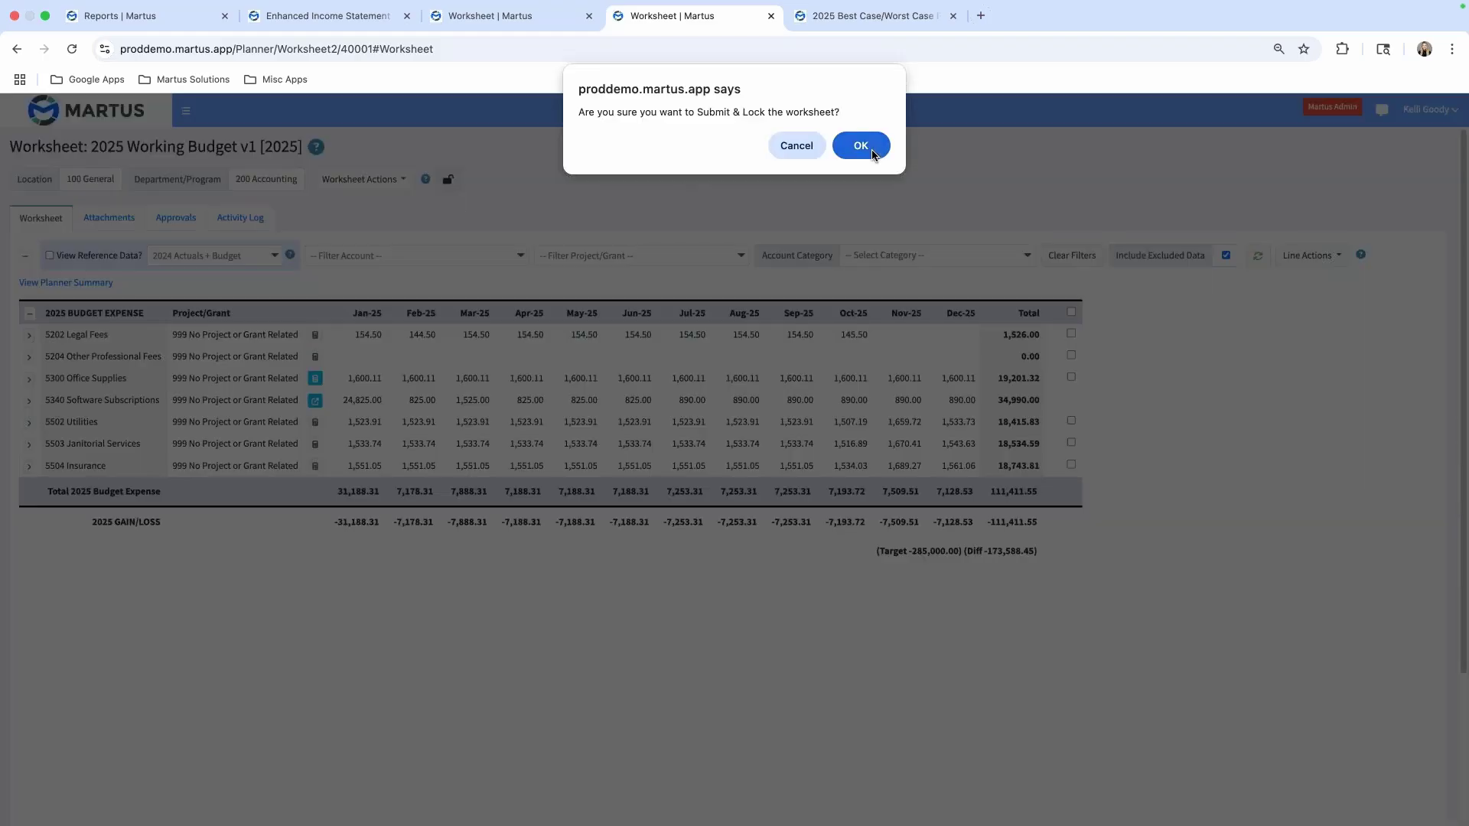
pyautogui.click(861, 145)
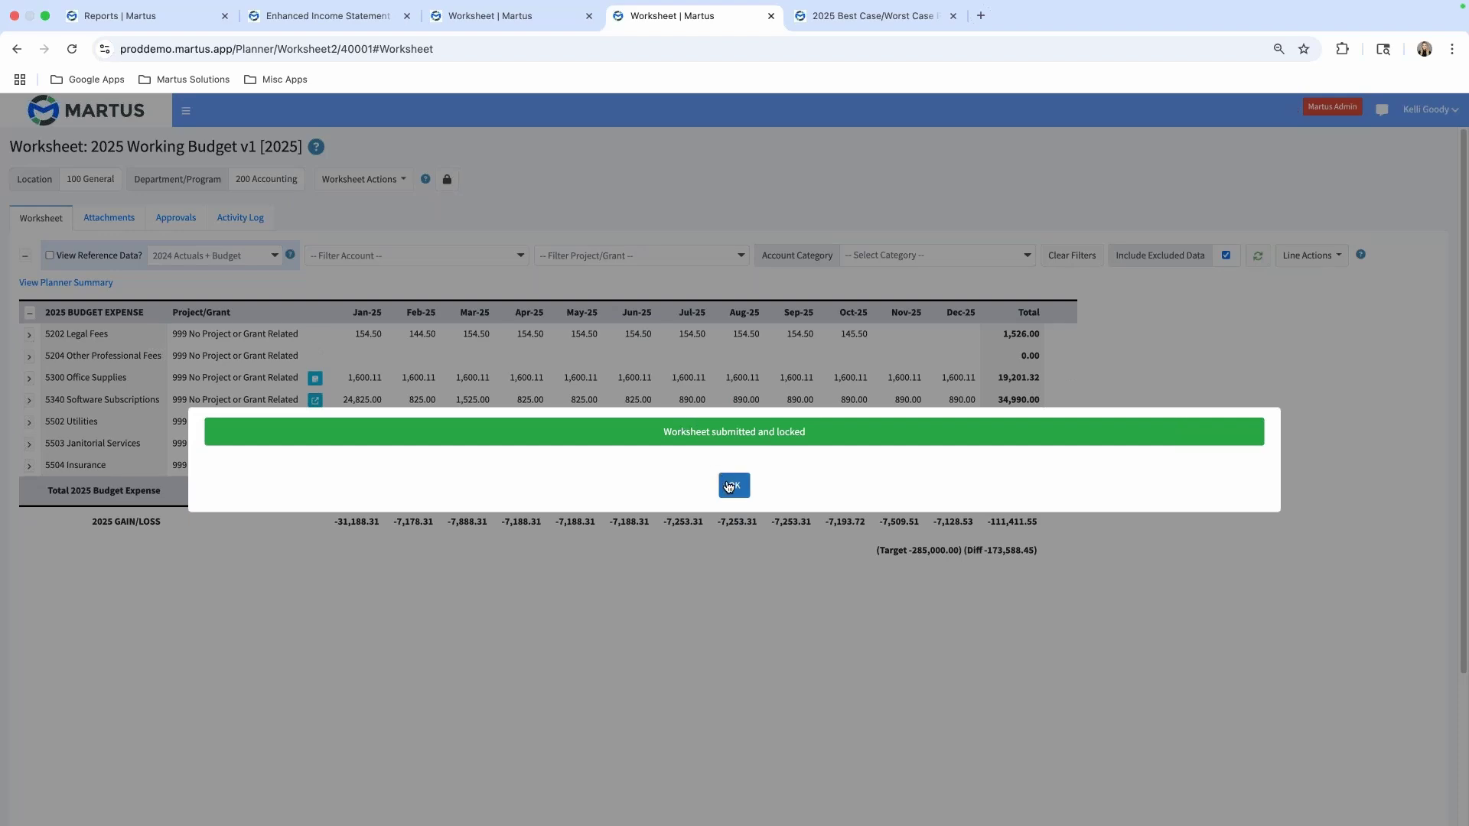
# Dismiss the submission message and show the overview of all worksheets for 2025 Working Budget v1
pyautogui.click(734, 483)
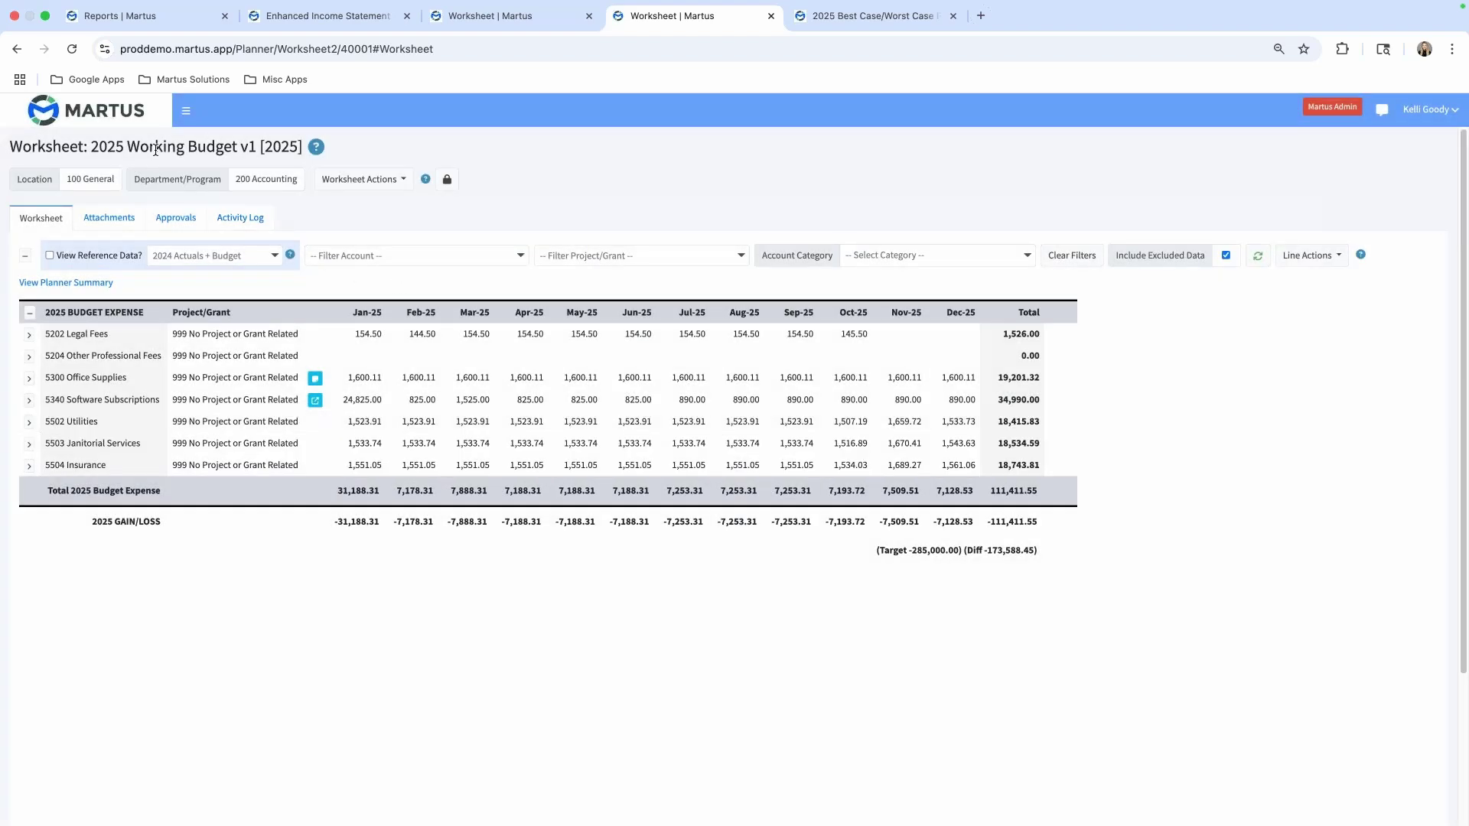
pyautogui.click(186, 111)
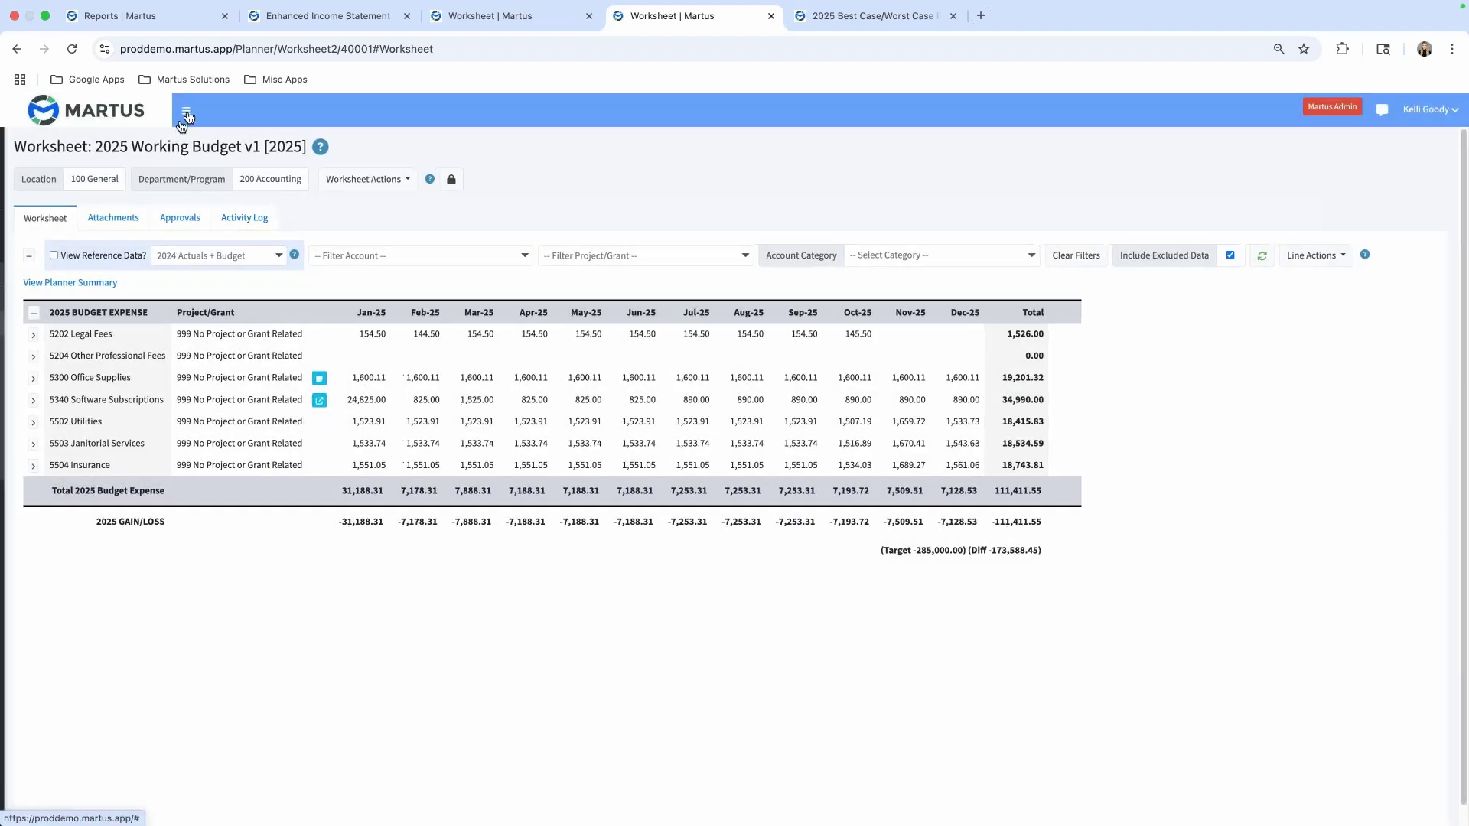
pyautogui.click(127, 329)
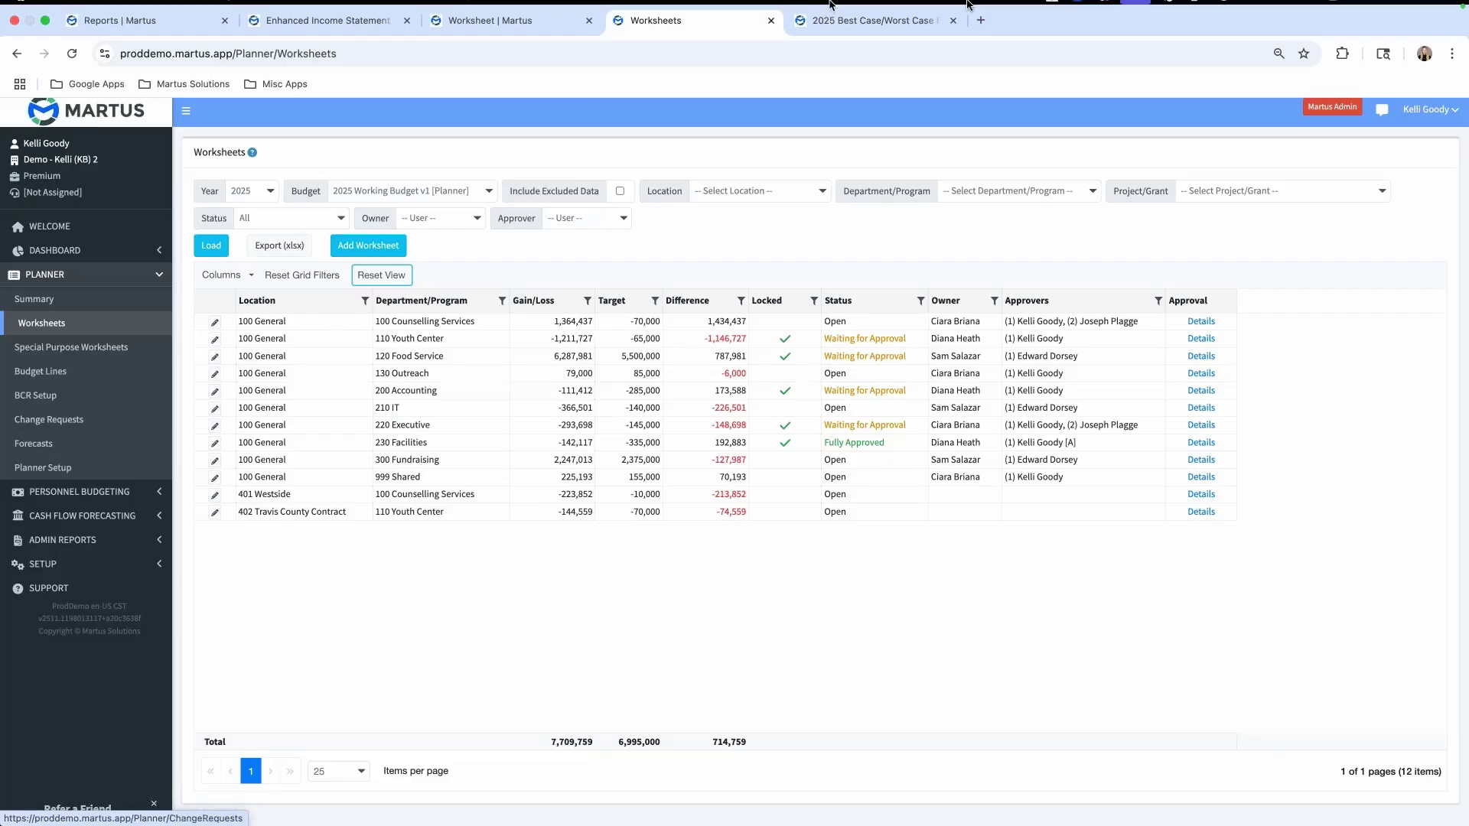
# Review the what-if analysis results of the 2025 Best Case/Worst Case Funding forecast
pyautogui.click(877, 37)
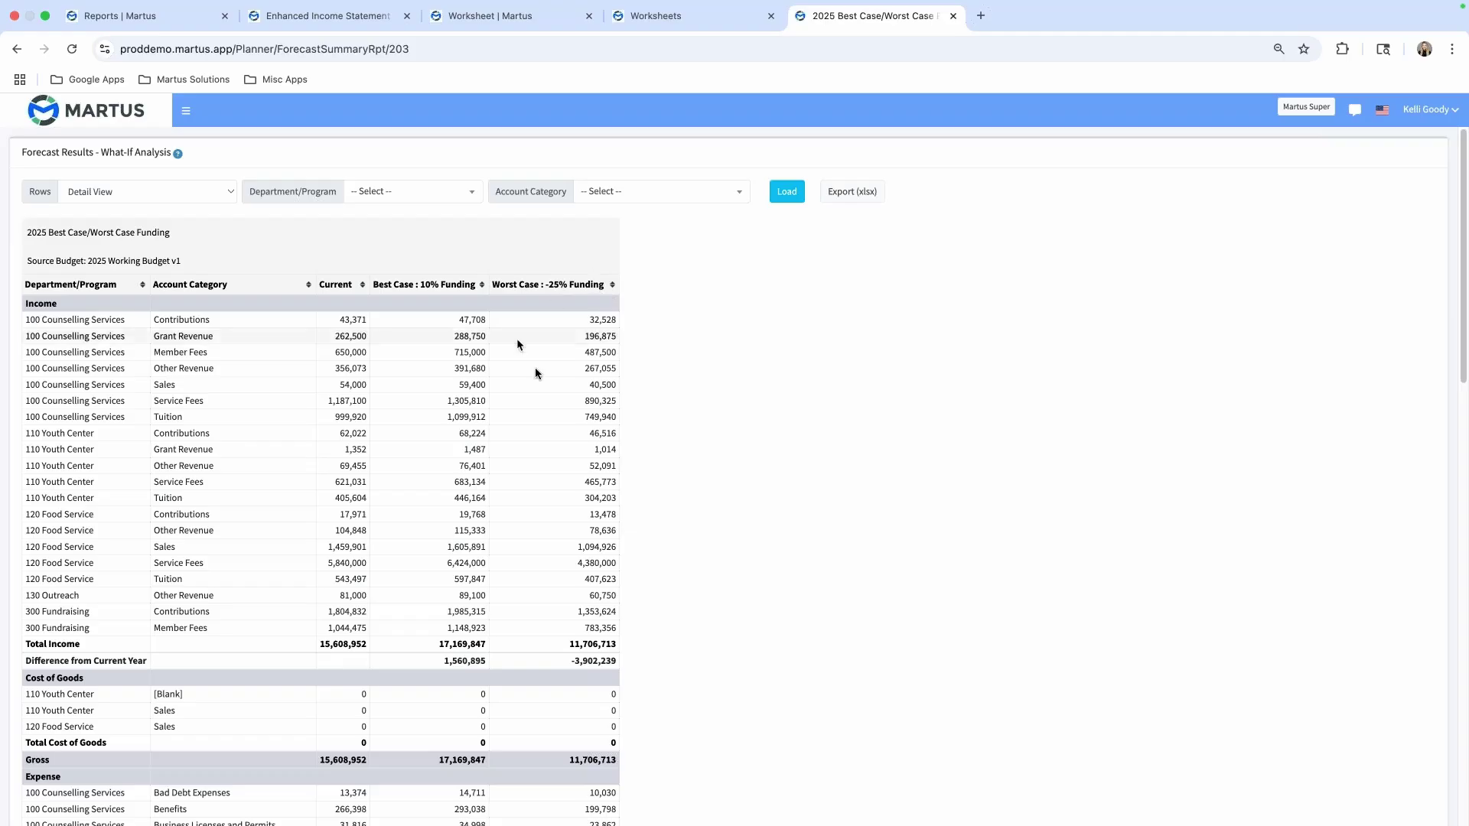
pyautogui.scroll(-1, 384, 534)
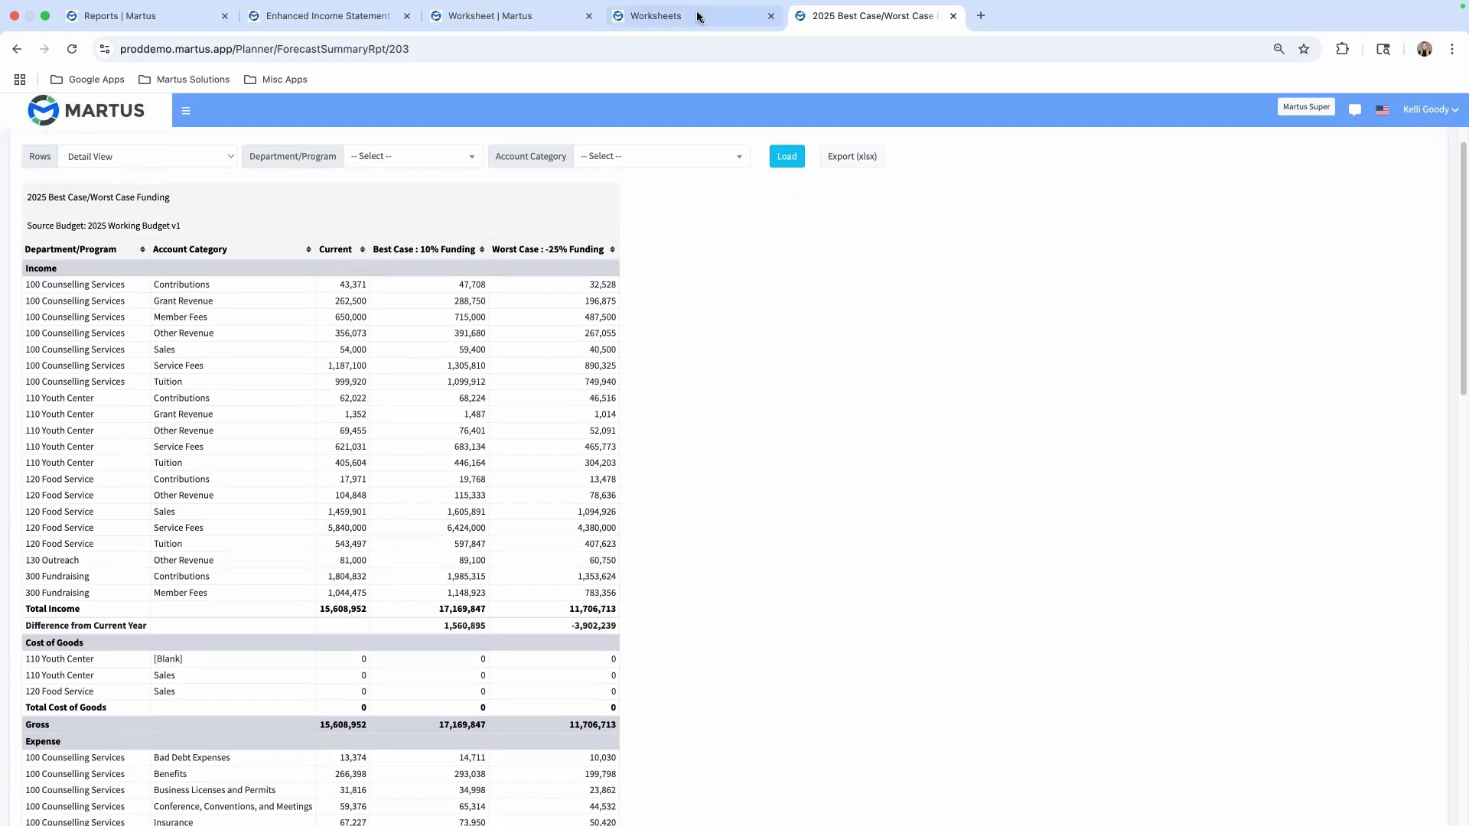
# Leave the forecast results and show the 2025 Personnel Budgeting scenarios
pyautogui.click(697, 16)
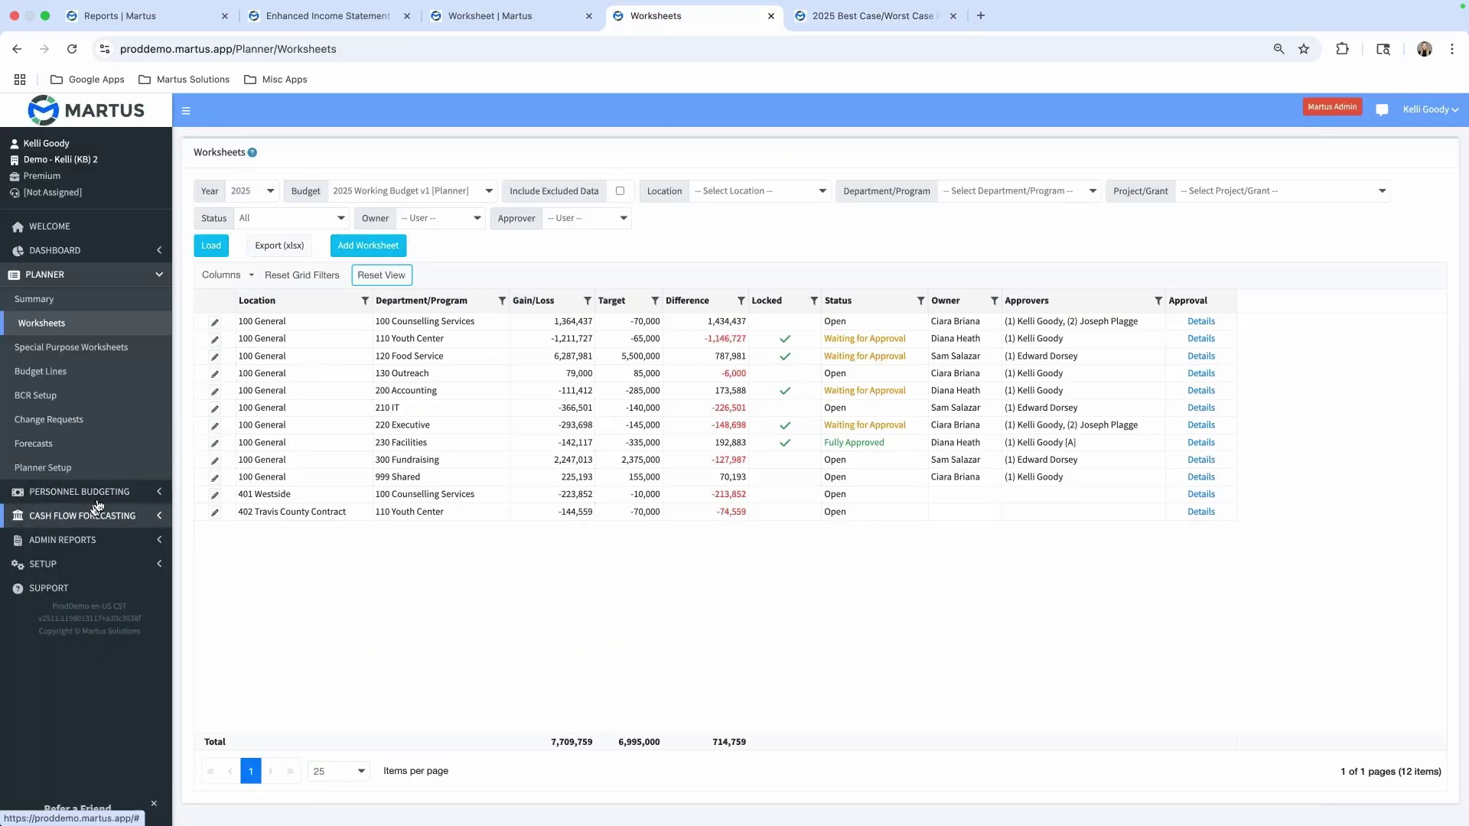
pyautogui.click(97, 493)
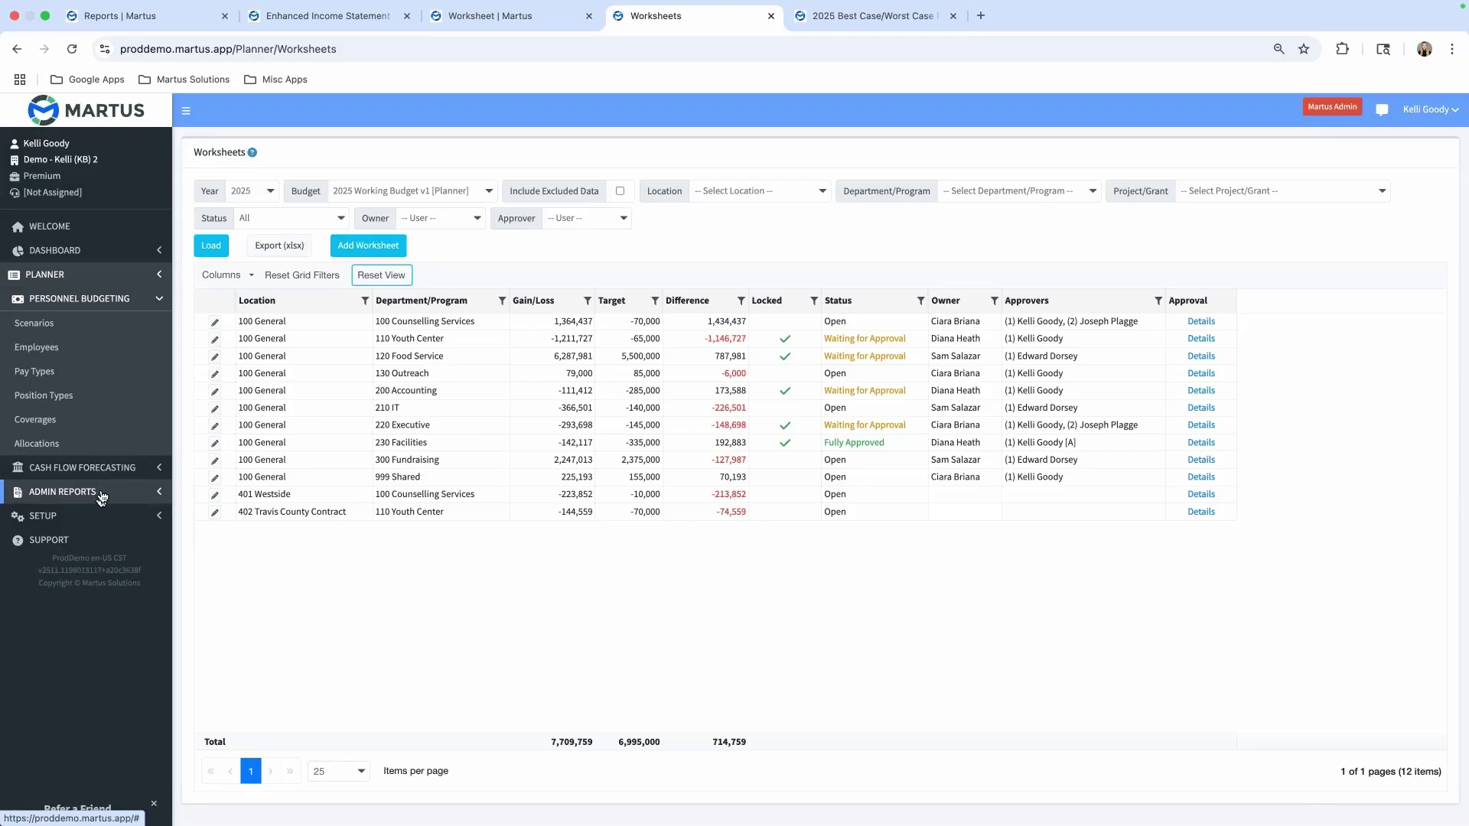
pyautogui.click(116, 336)
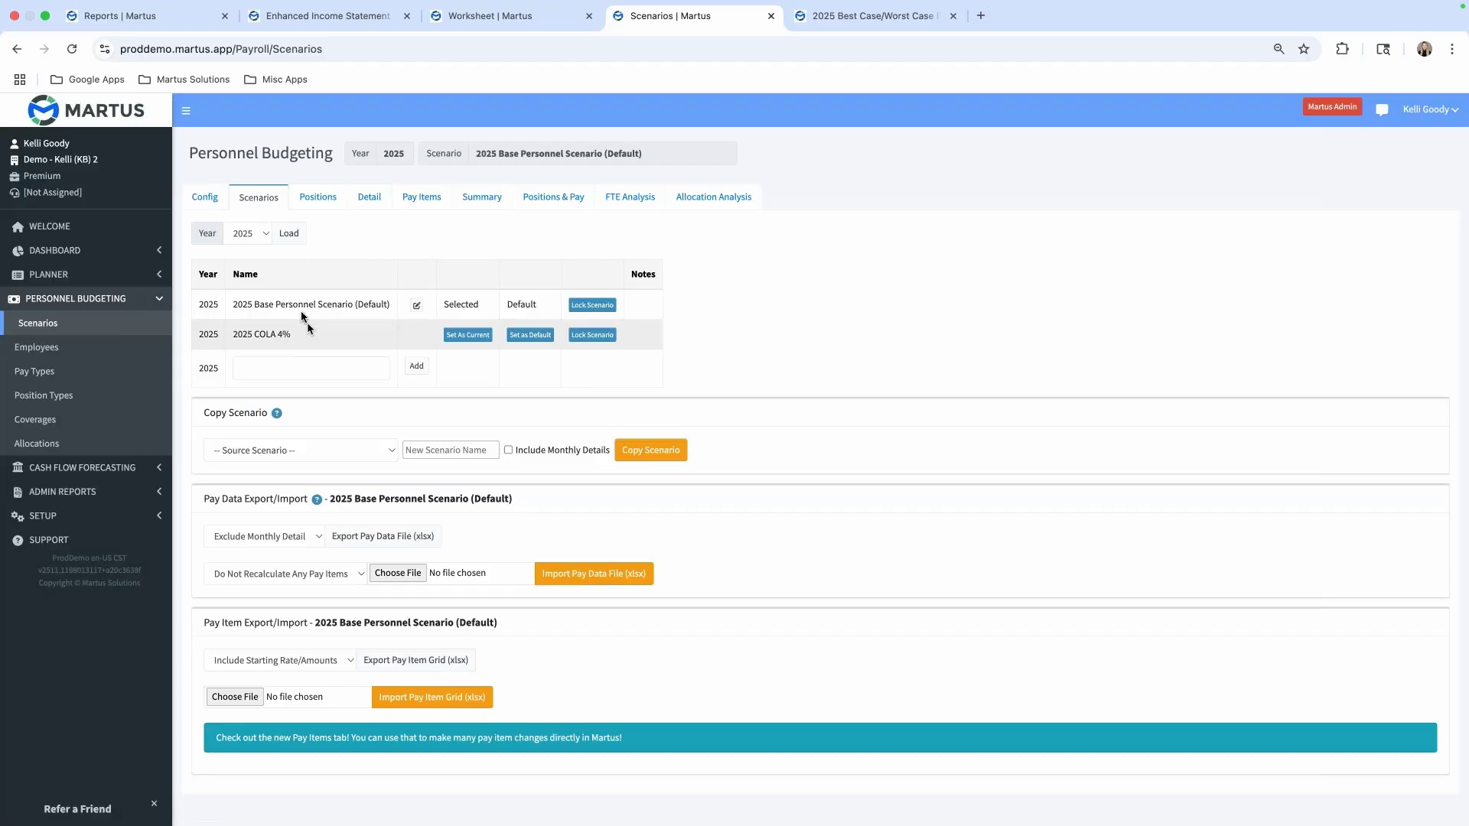
# Open the CEO 1 position from the 2025 Base Personnel Scenario's positions to view its settings and pay items
pyautogui.click(186, 111)
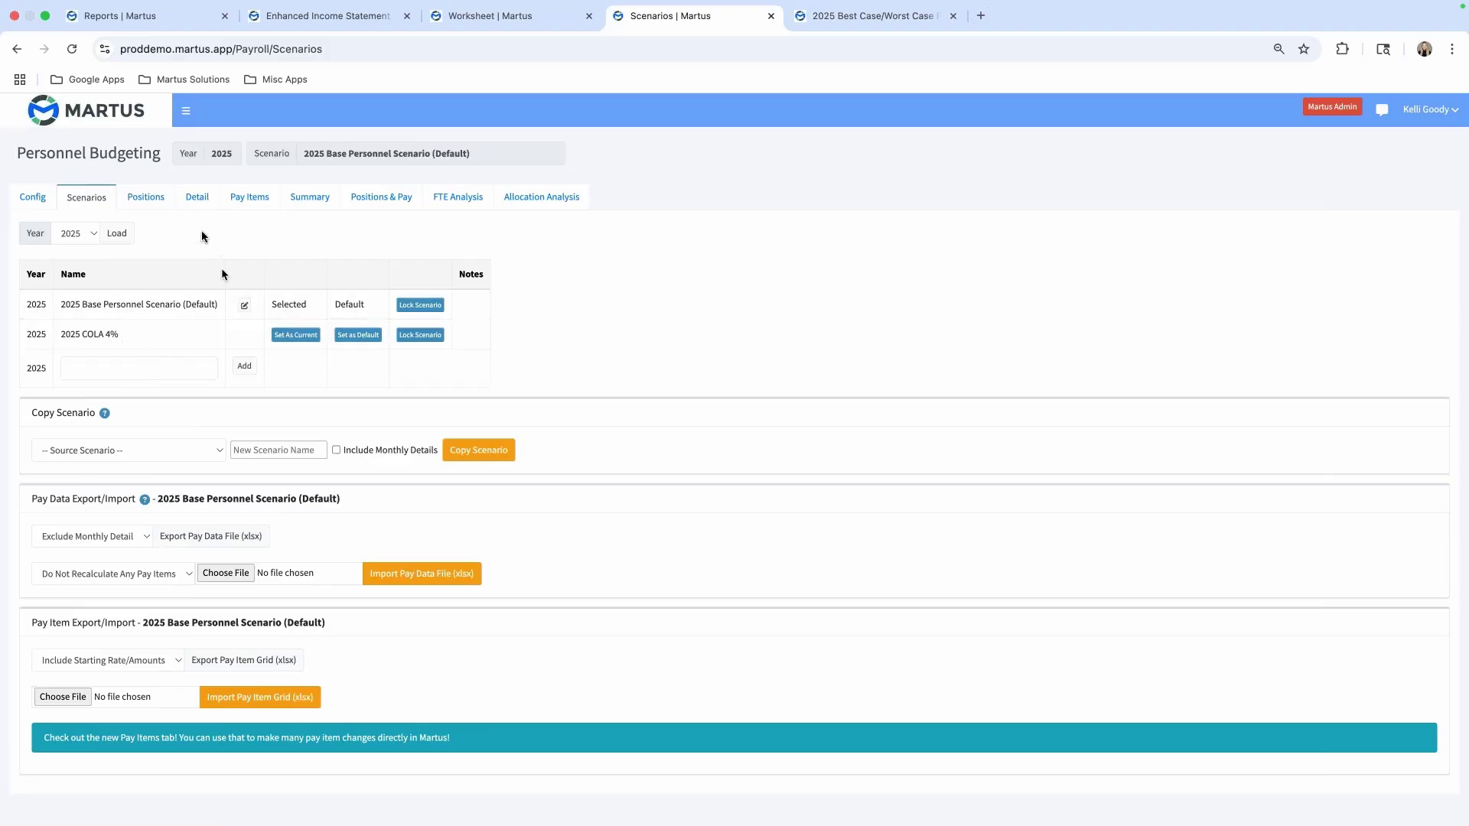
pyautogui.click(164, 205)
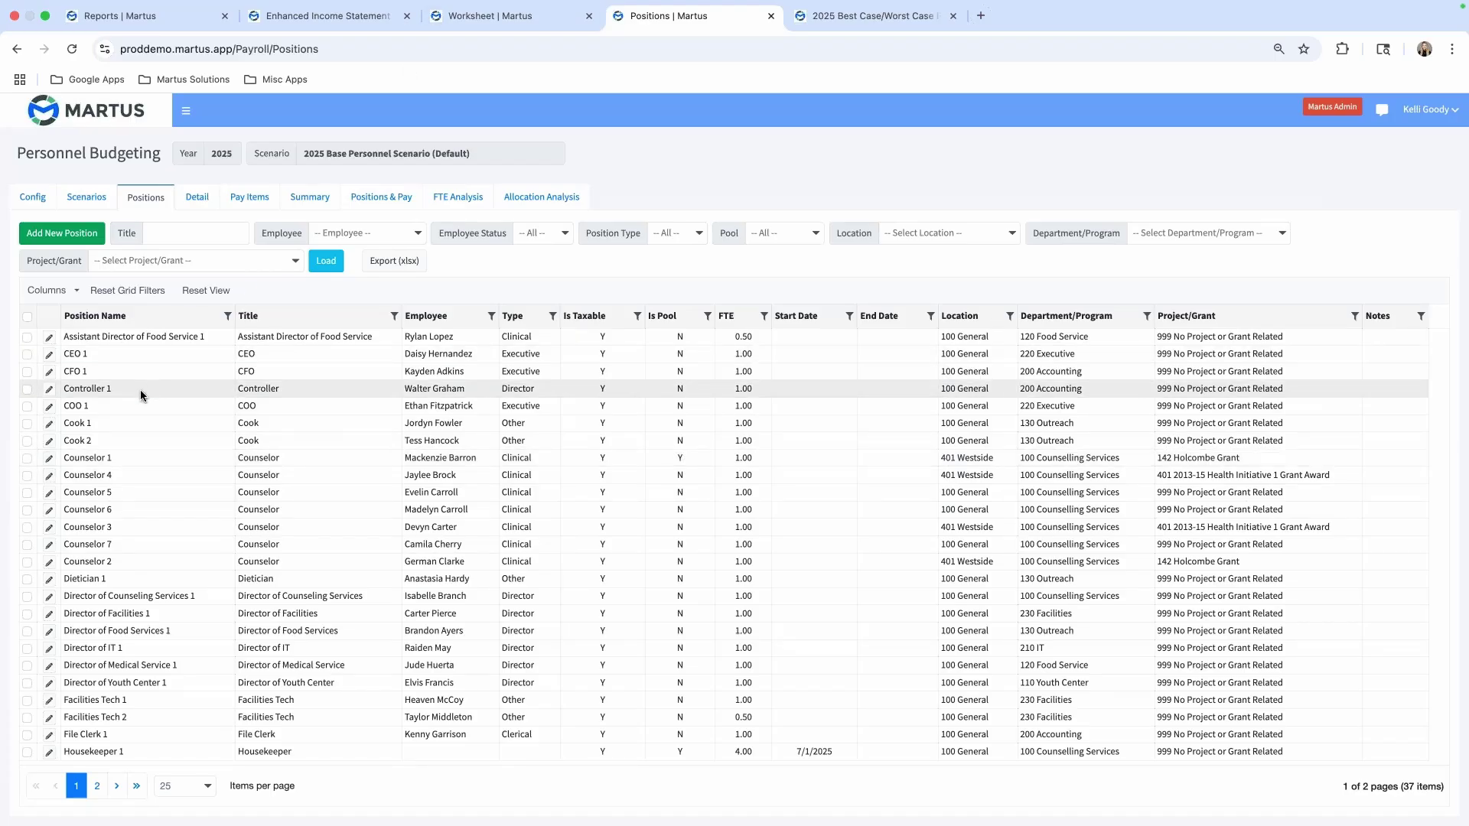
pyautogui.click(51, 369)
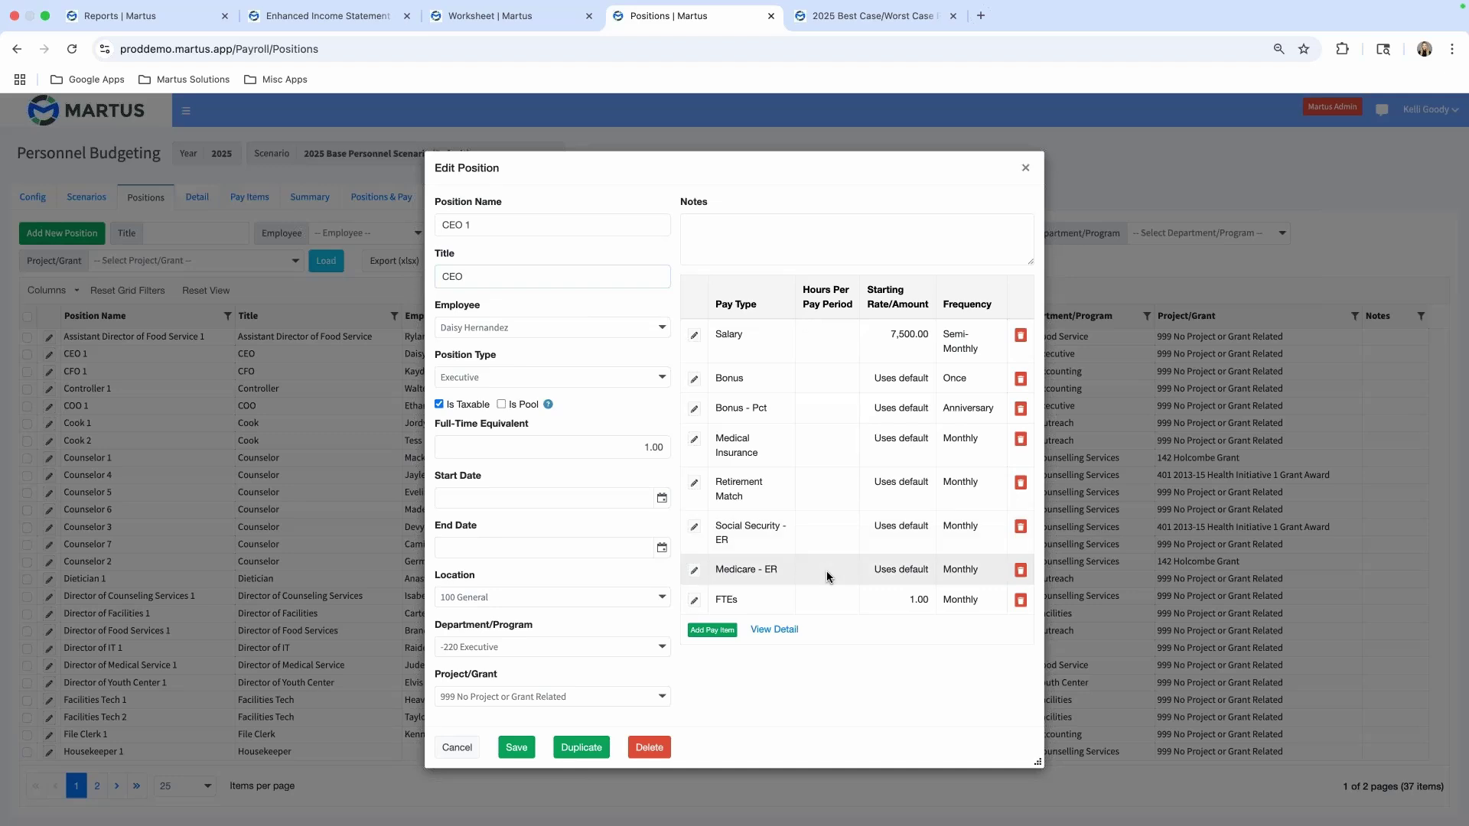
# Examine the CEO 1 position's monthly pay detail through to its yearly totals, and open the personnel budgeting summary
pyautogui.click(789, 630)
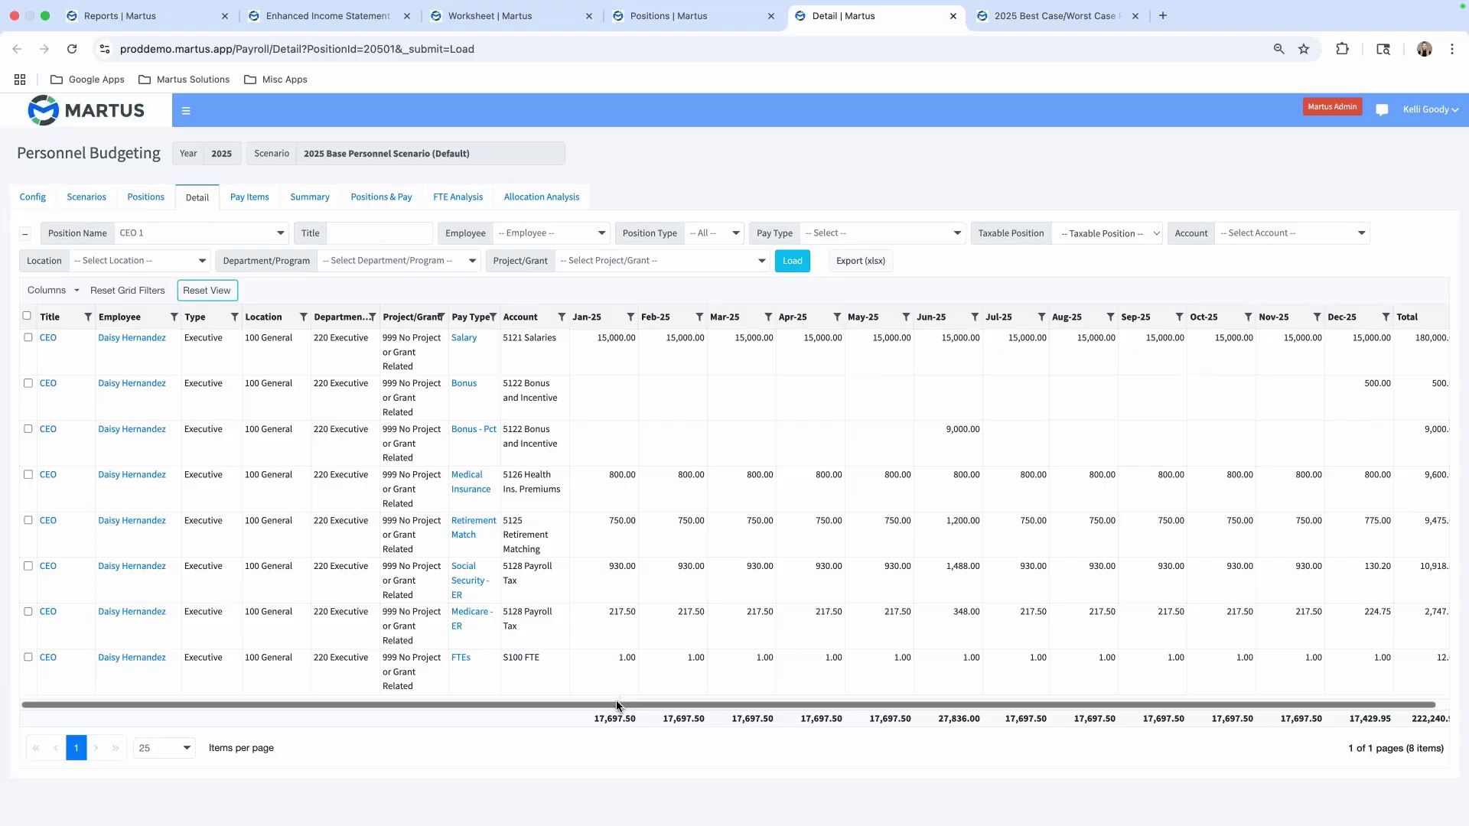
pyautogui.moveTo(727, 704); pyautogui.dragTo(834, 704)
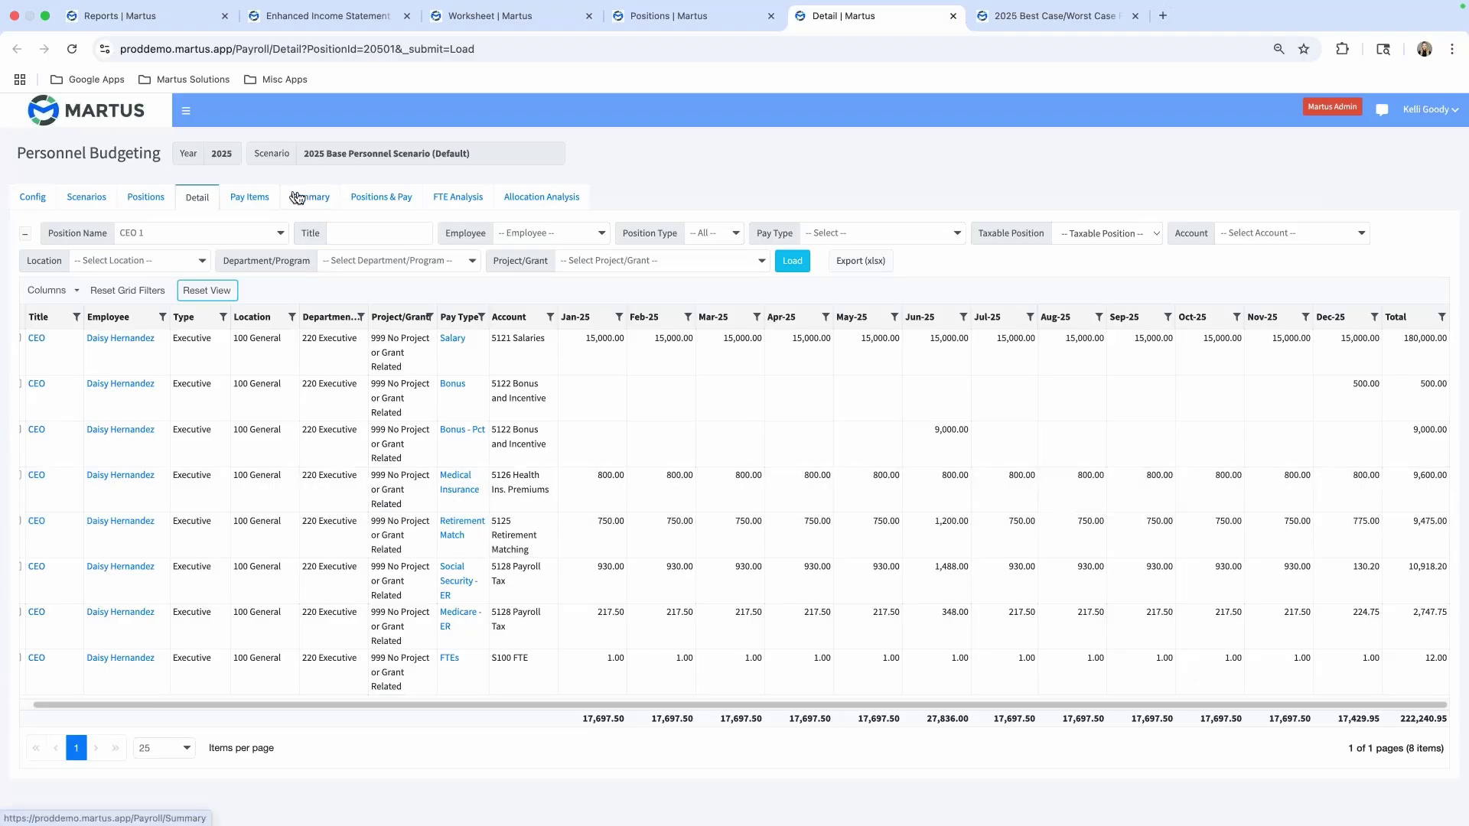
pyautogui.click(302, 197)
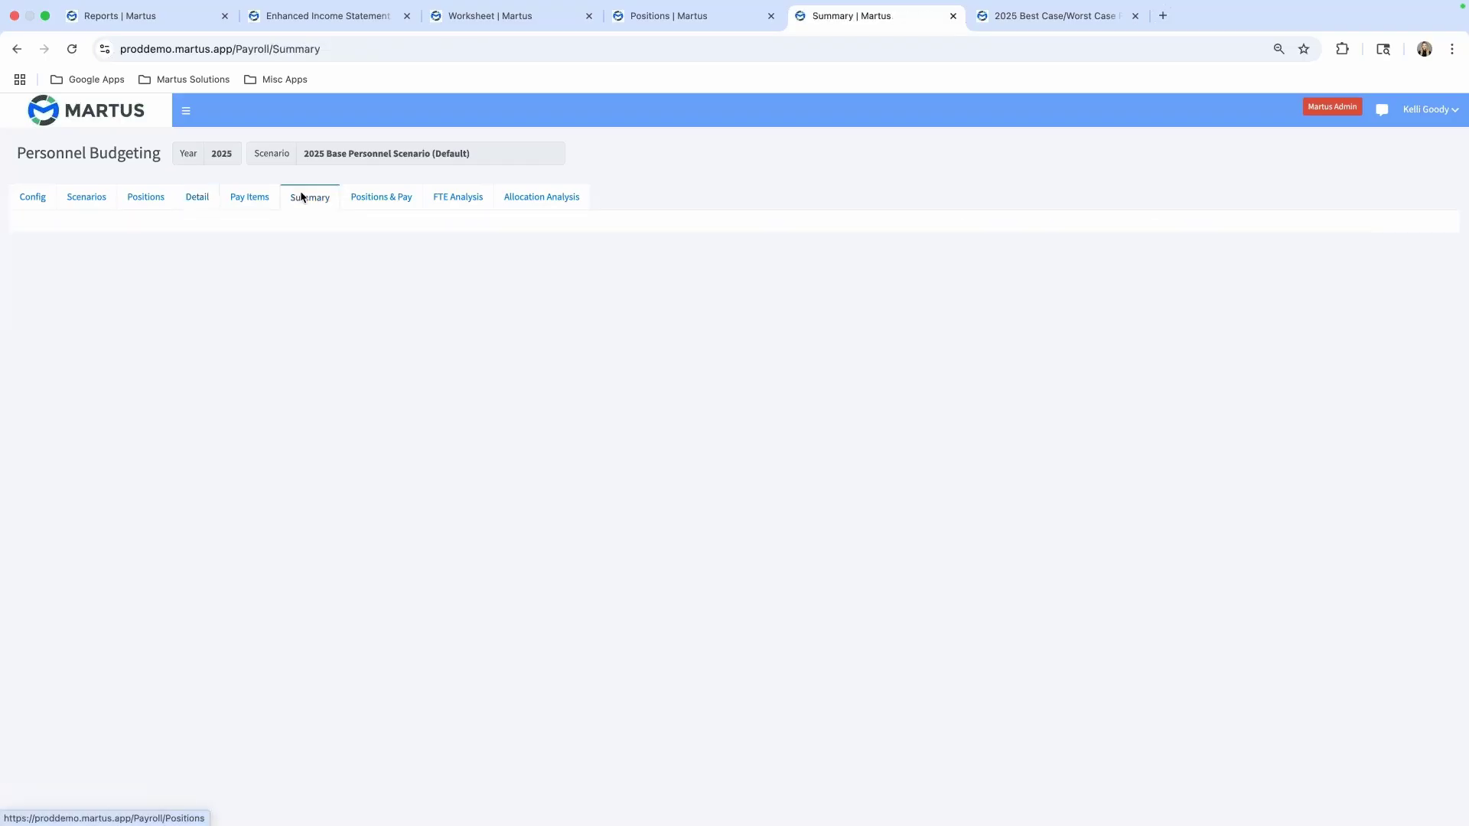